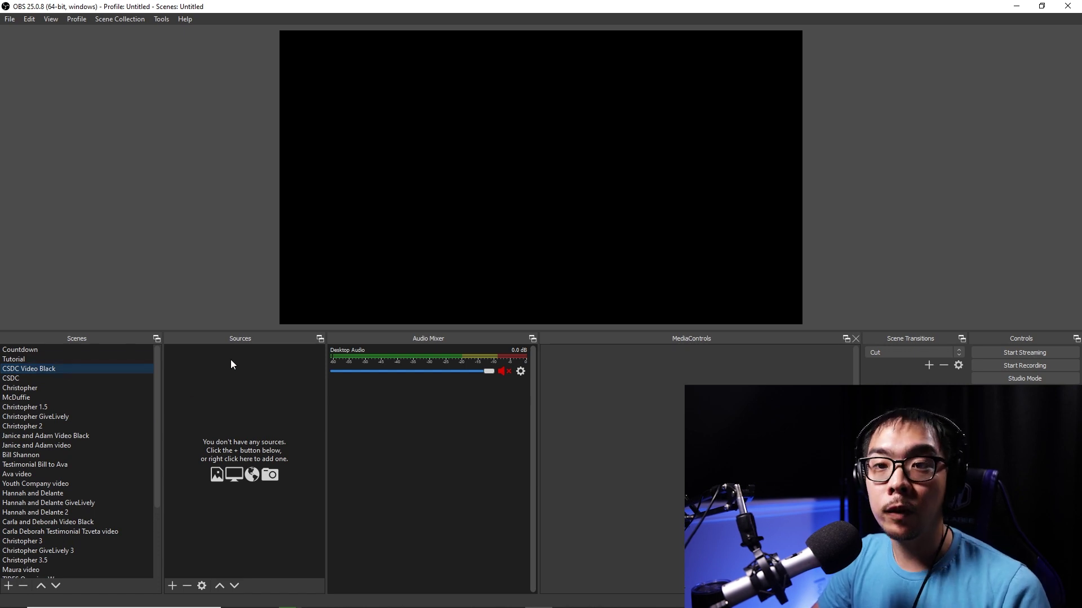
click(172, 586)
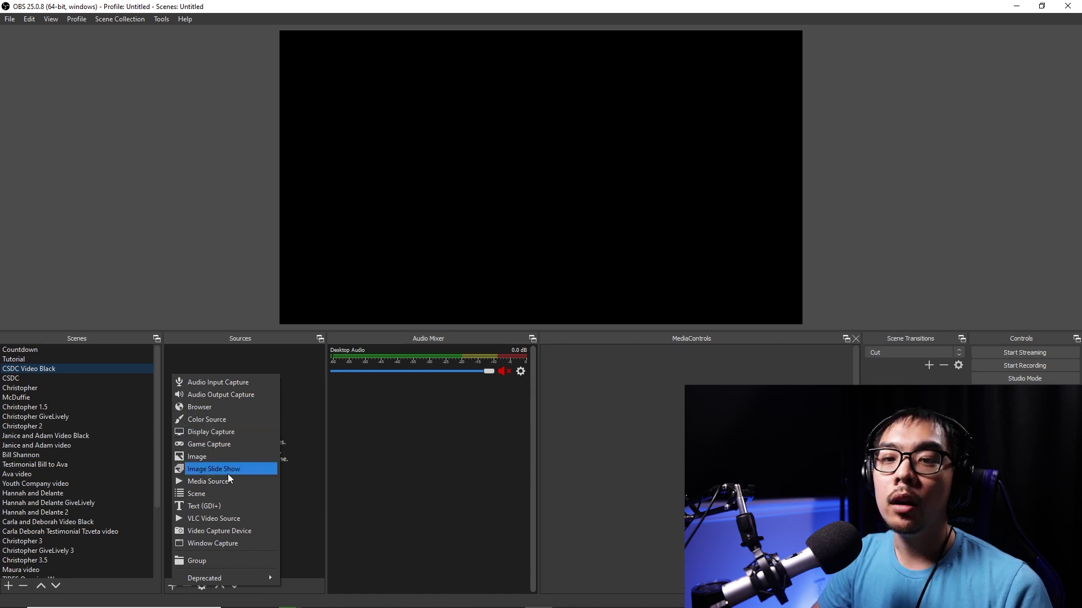
click(218, 544)
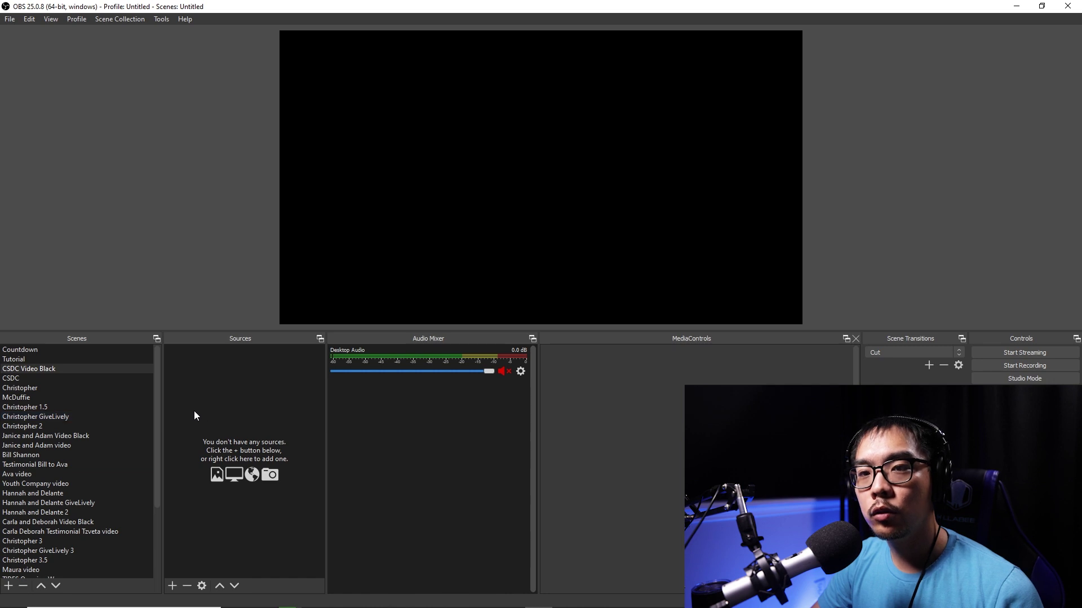
Switch to the Countdown scene, then rewind the pre-show video near its start and pause it.
click(29, 351)
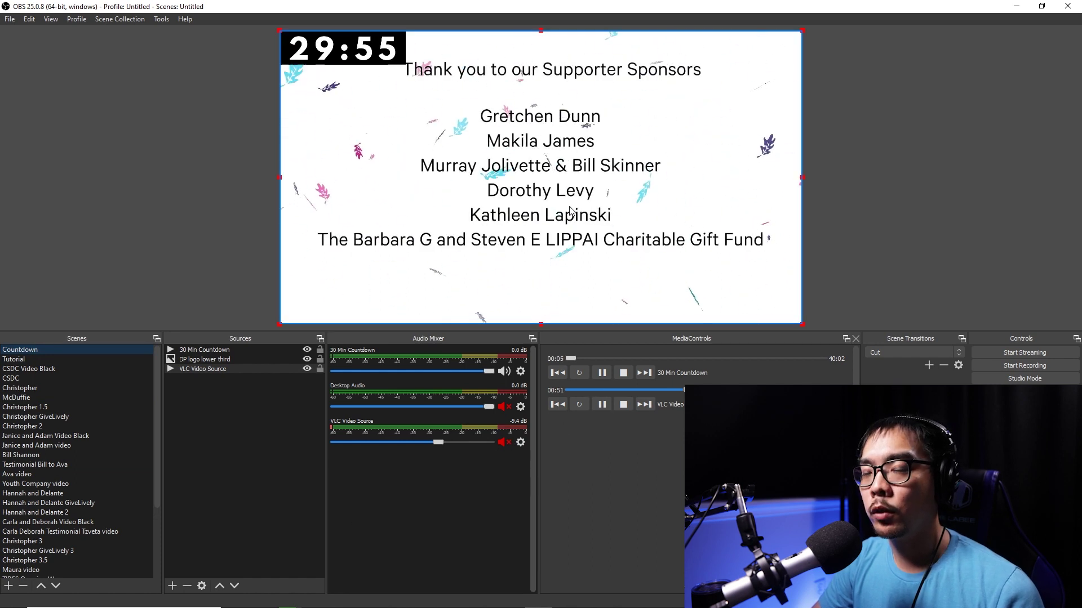
click(574, 390)
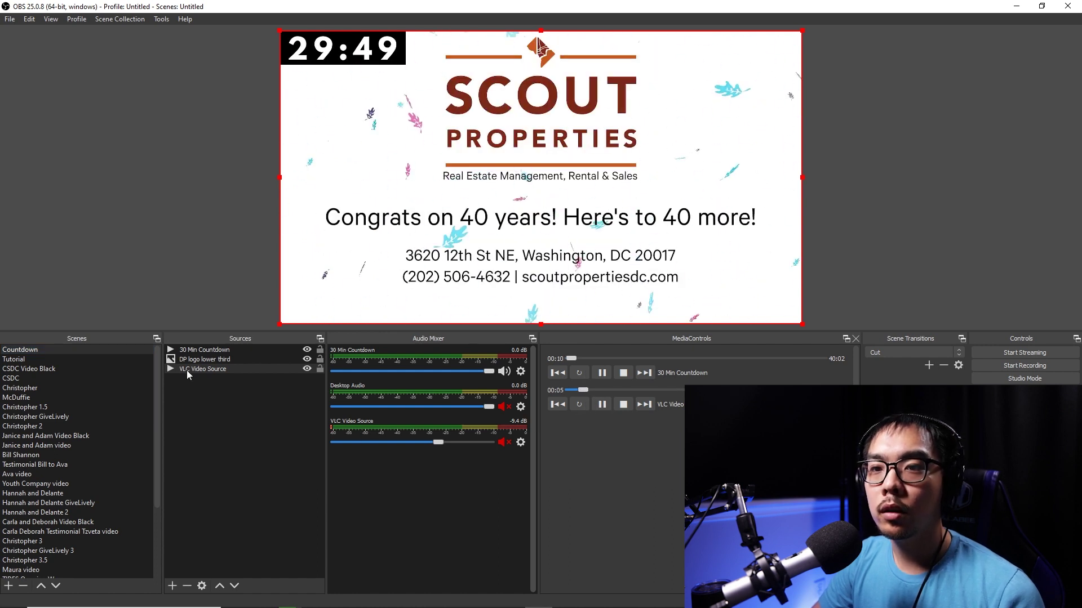
click(602, 405)
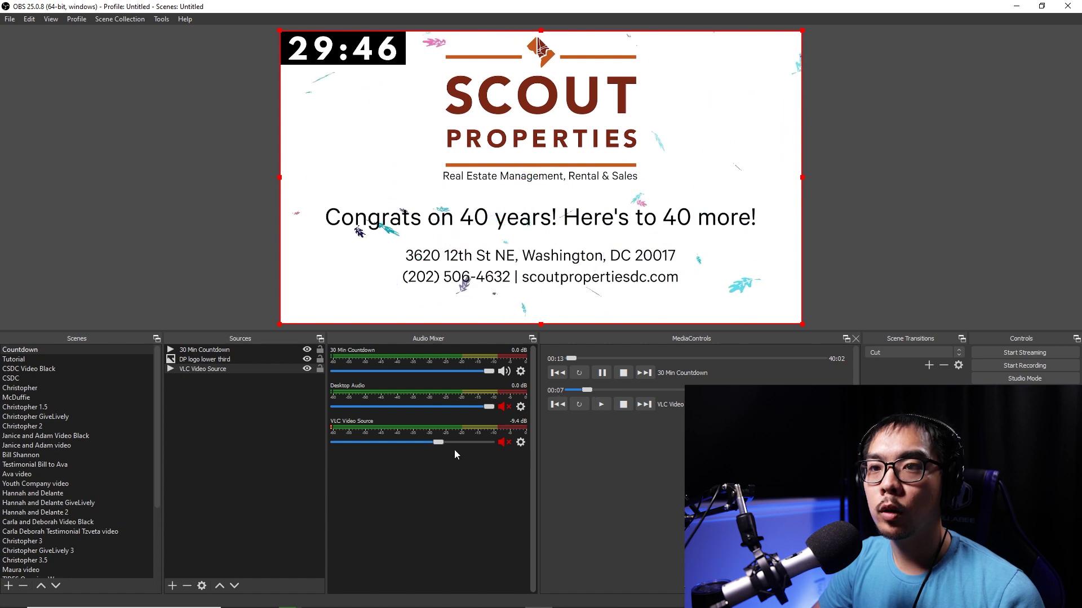
Inspect the countdown timer and DP logo sources, restart and re-pause the pre-show video, select VLC Video Source.
click(195, 351)
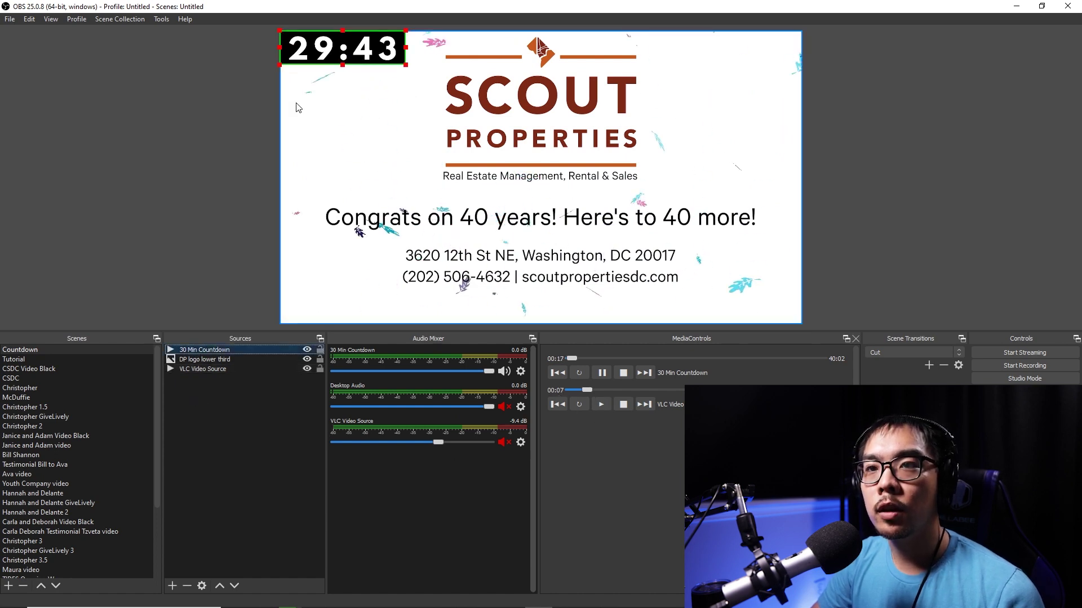
click(224, 360)
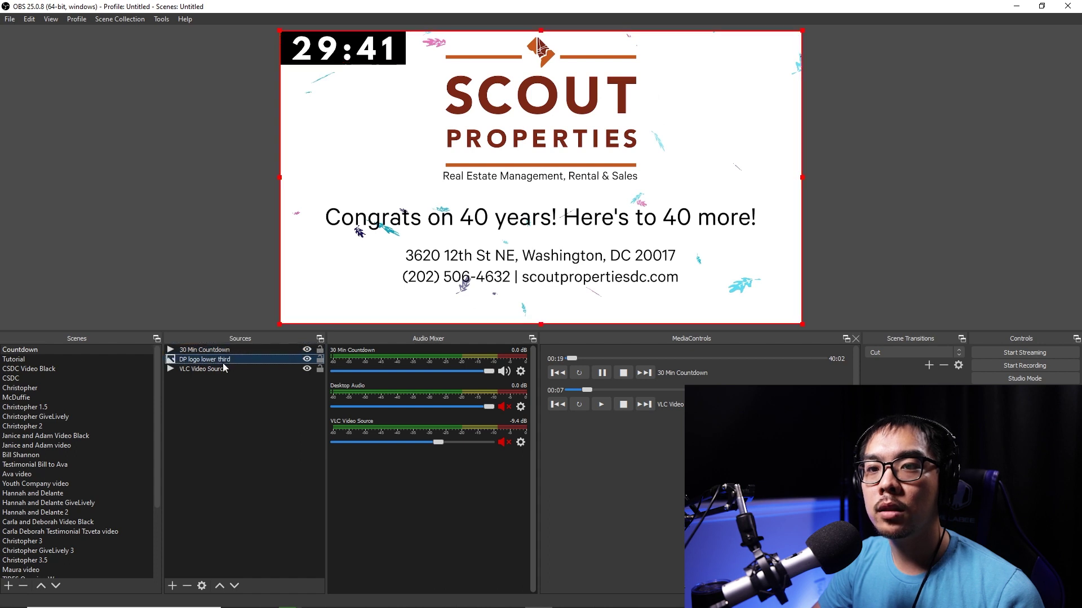
click(600, 404)
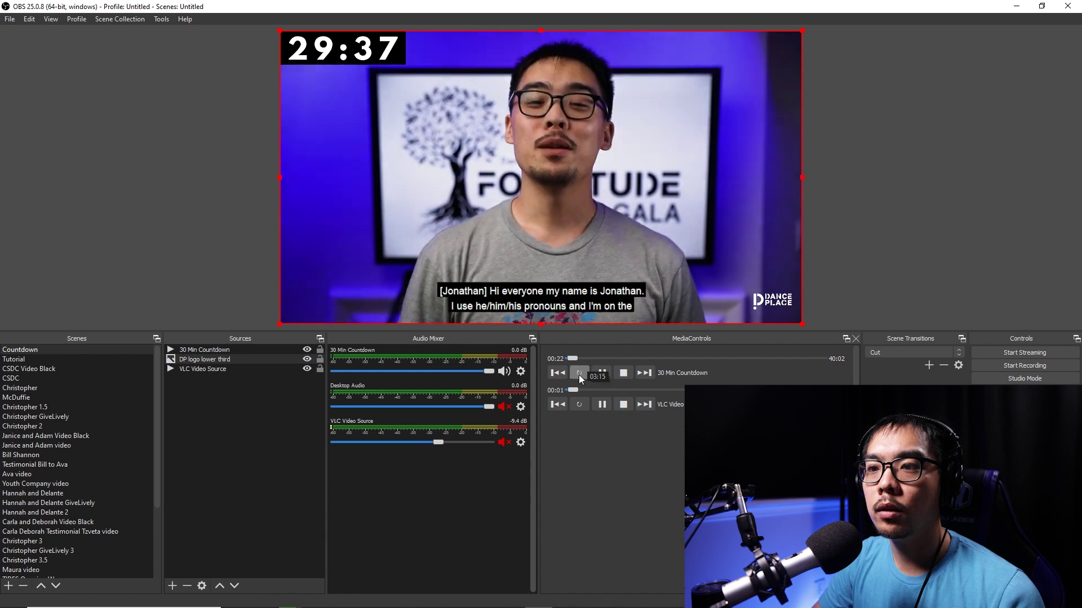
click(601, 405)
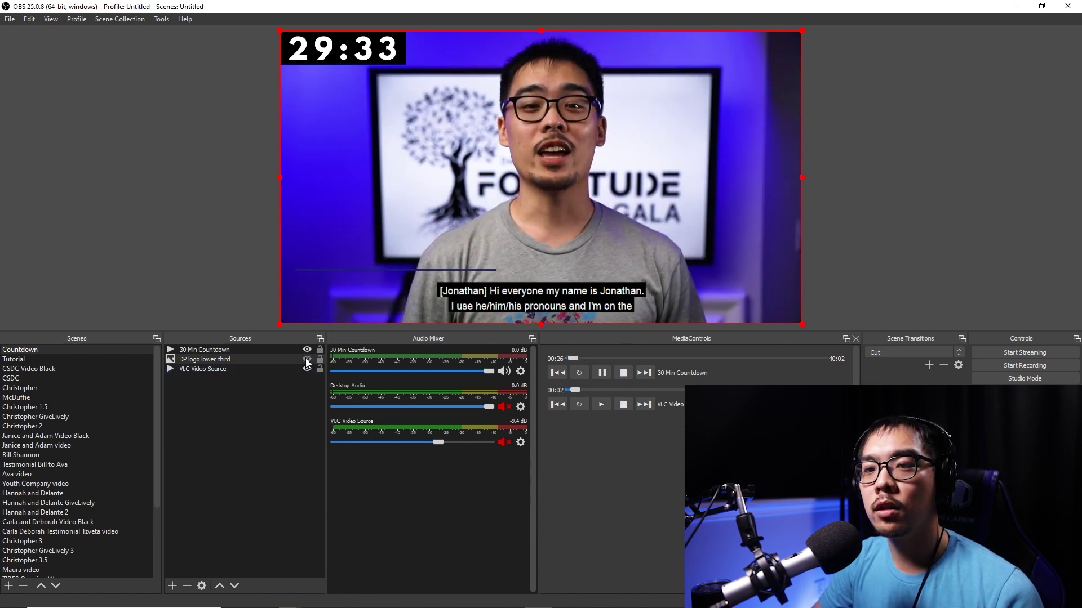
click(212, 370)
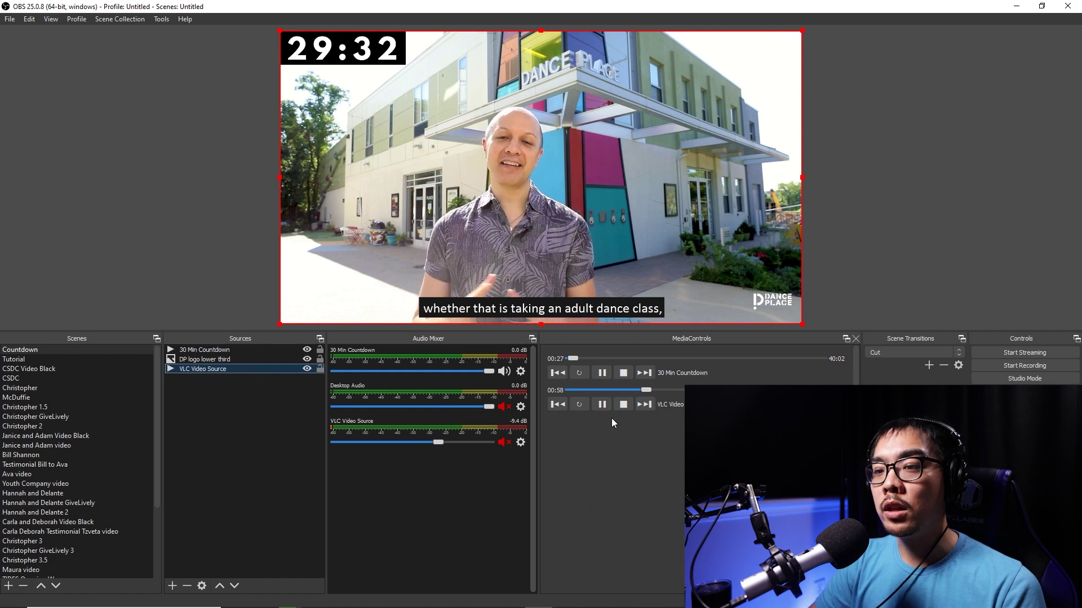
Skip through the pre-show playlist clips with stop, end and next, then pause the video.
click(644, 405)
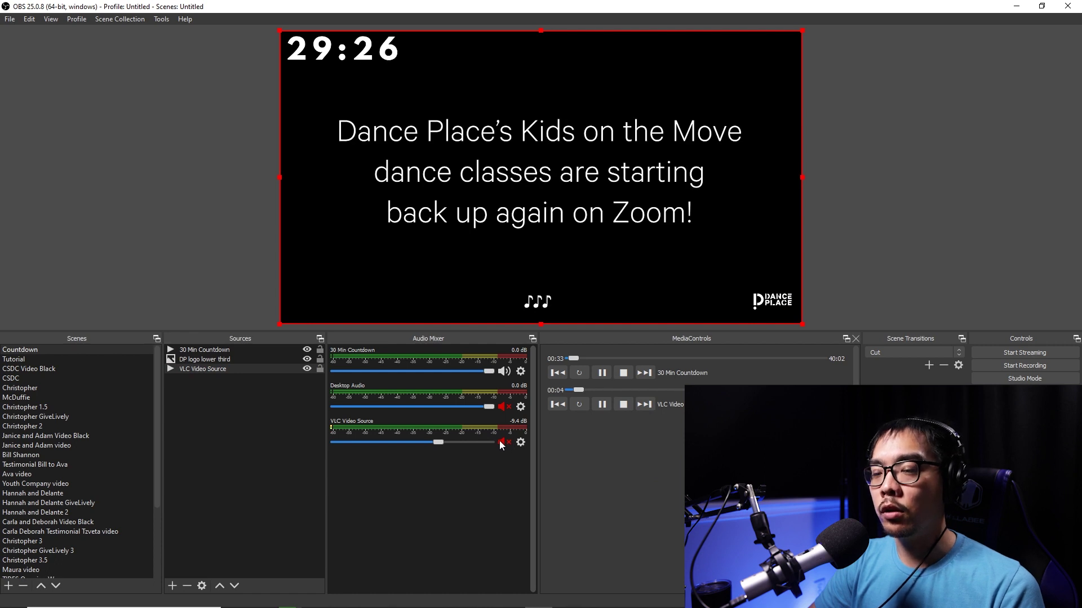
click(620, 407)
click(709, 390)
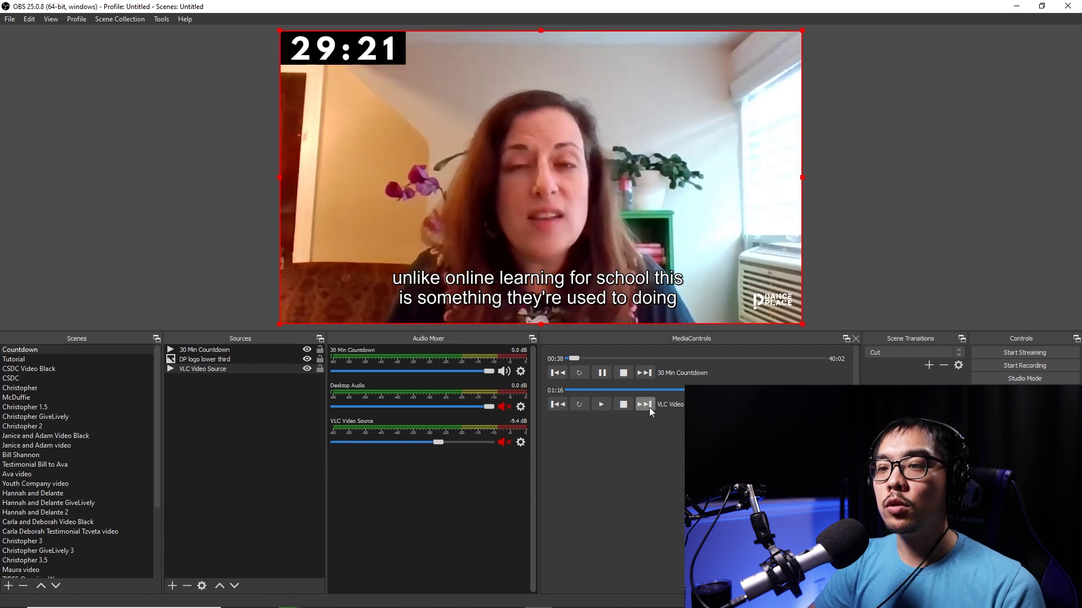
click(646, 405)
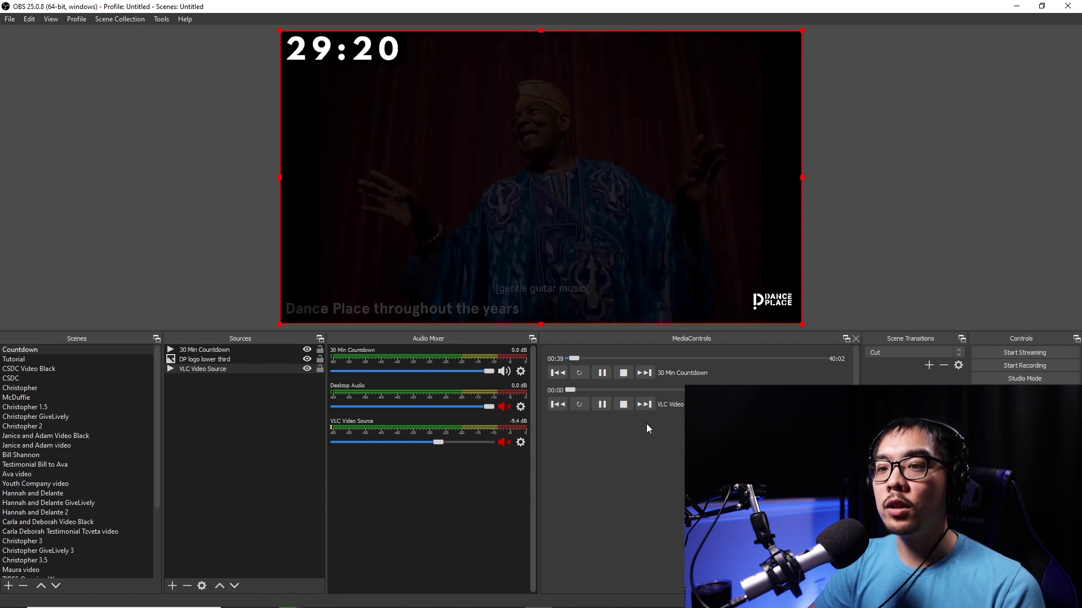
click(603, 406)
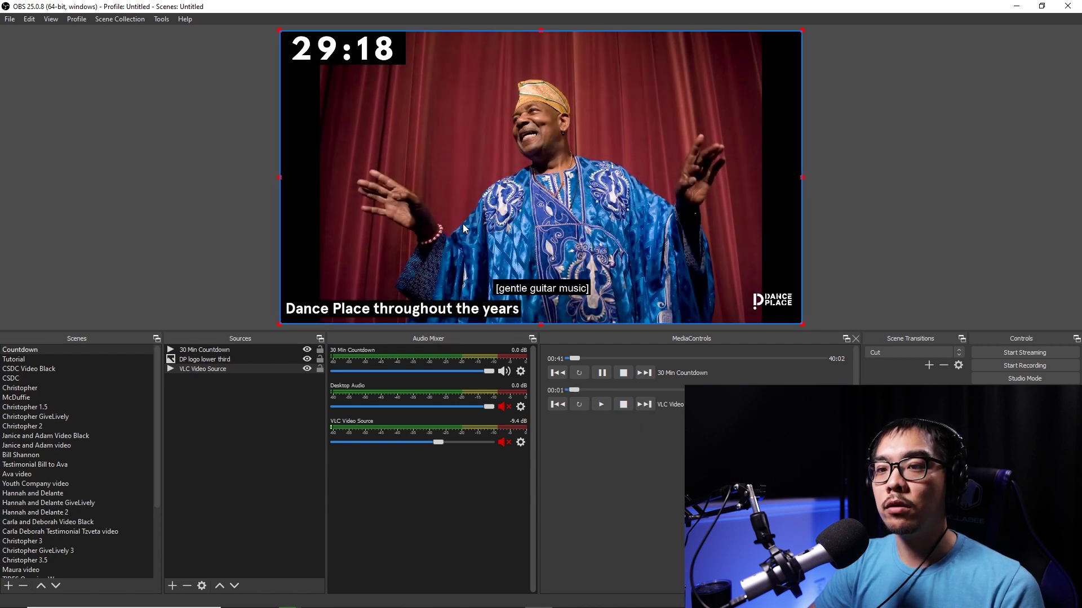
Drag the 30 Min Countdown to about 24:42 so roughly five minutes remain, and resume the pre-show video.
drag(577, 361, 762, 356)
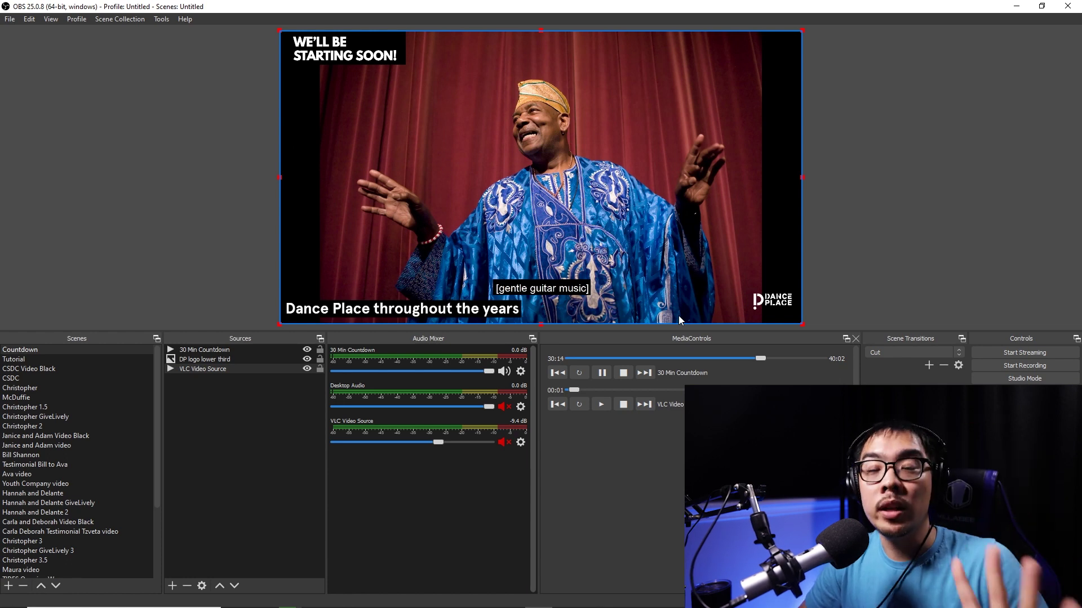
click(601, 404)
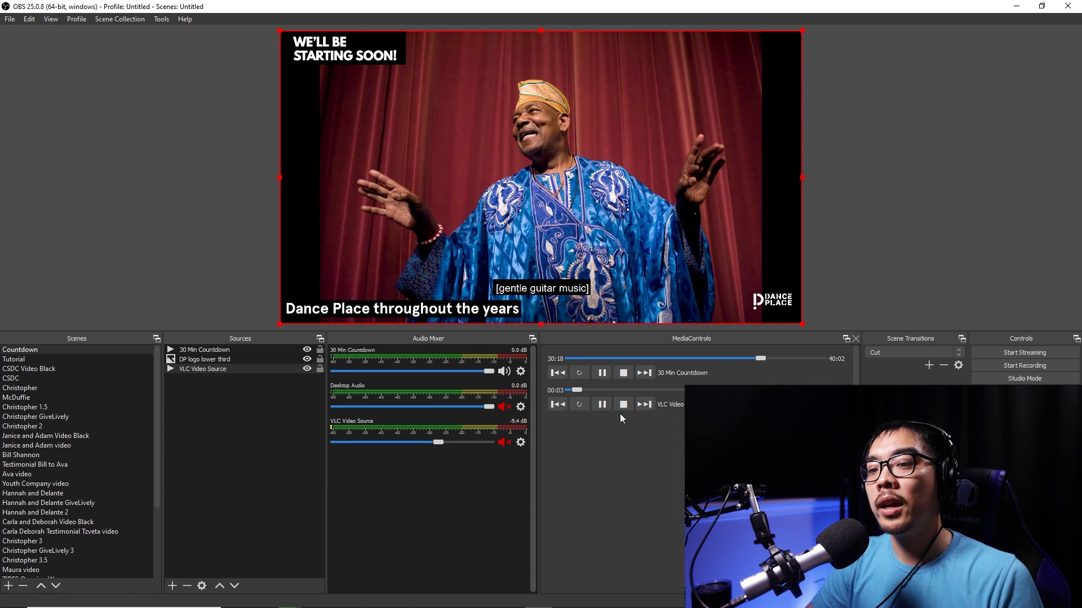
drag(756, 357, 727, 357)
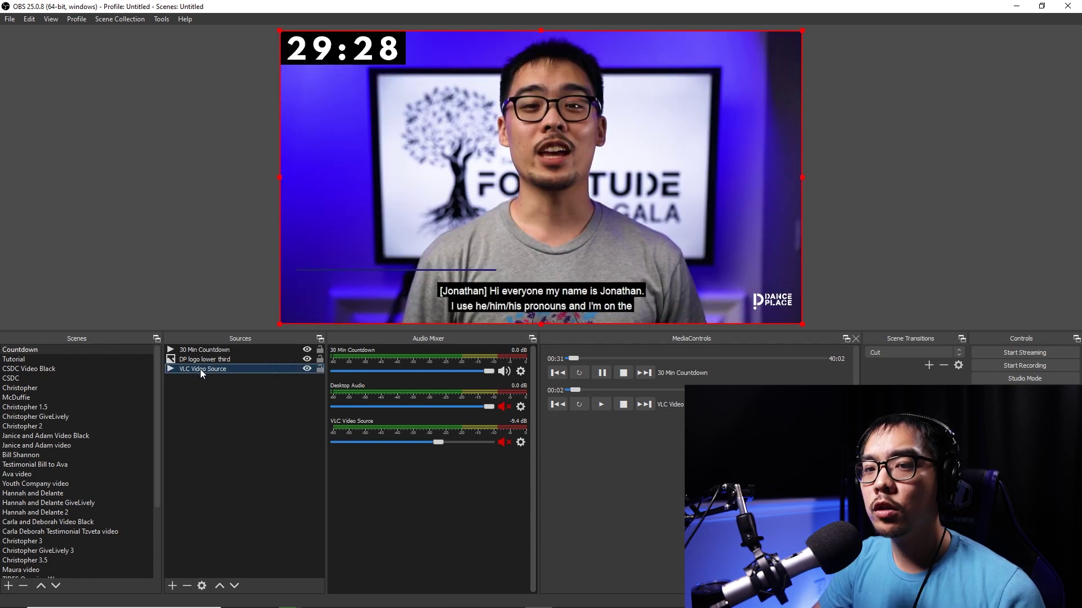
In VLC Video Source properties, move Archives 2.mp4 to the bottom of the playlist and confirm with OK.
right_click(200, 369)
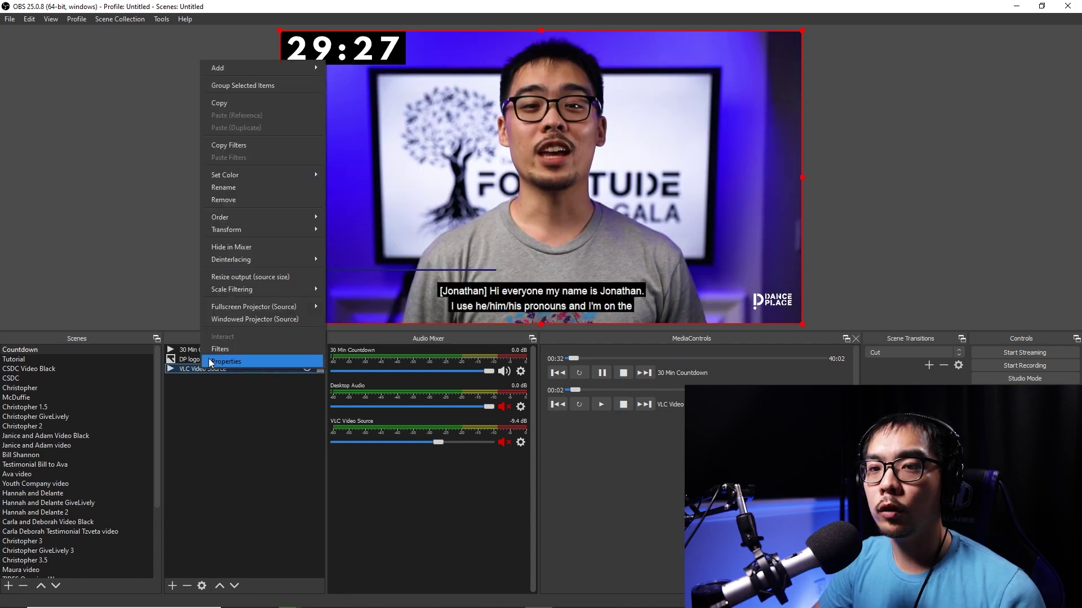
click(209, 359)
drag(470, 129, 455, 96)
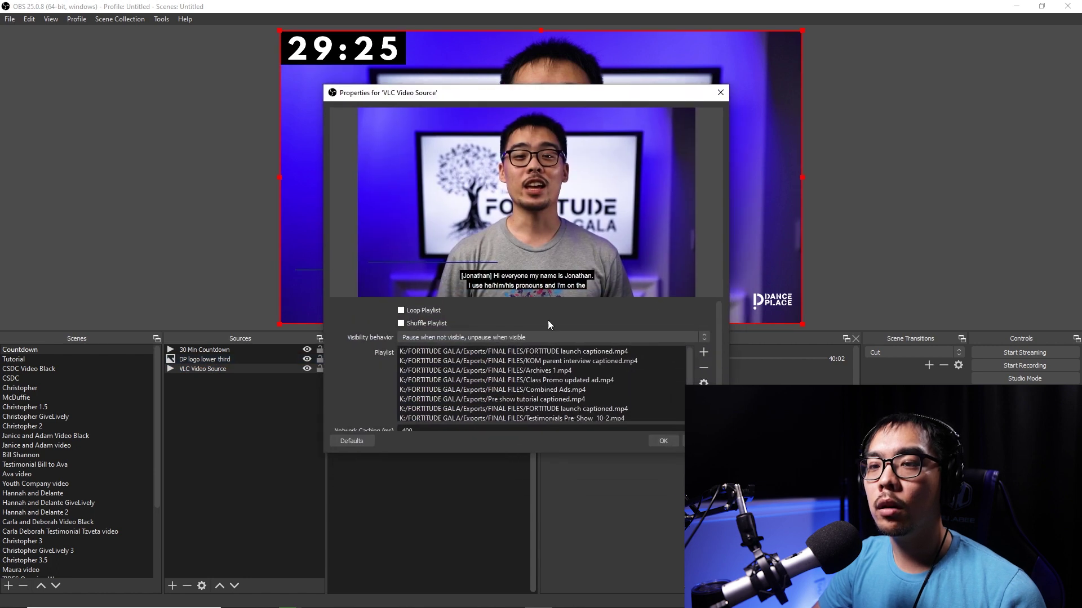
mouse_move(688, 359)
mouse_down()
mouse_move(688, 379)
mouse_move(689, 355)
mouse_up()
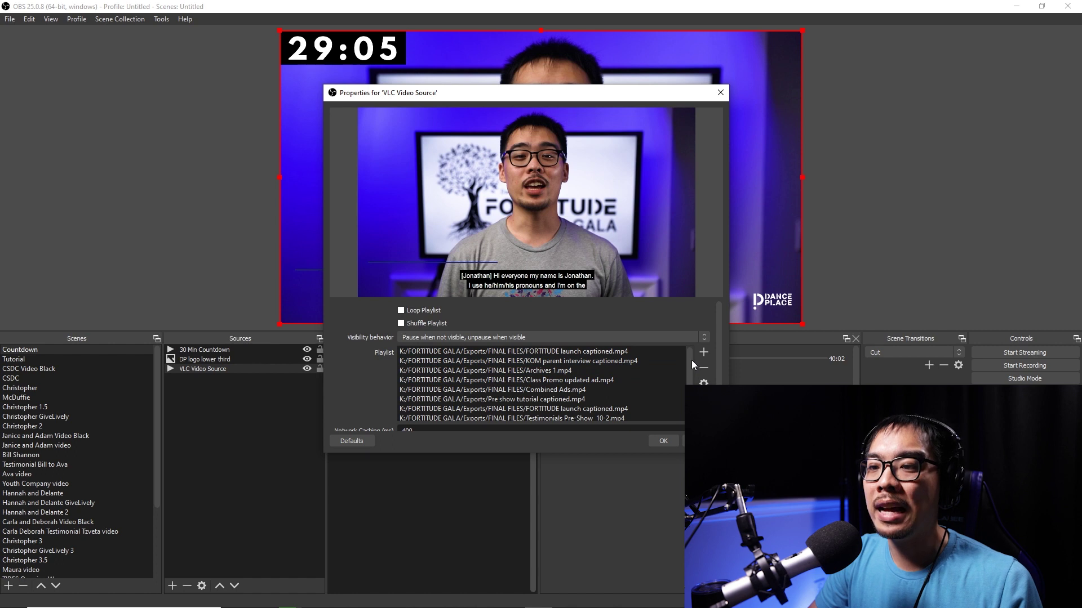
scroll(690, 360, down, 2)
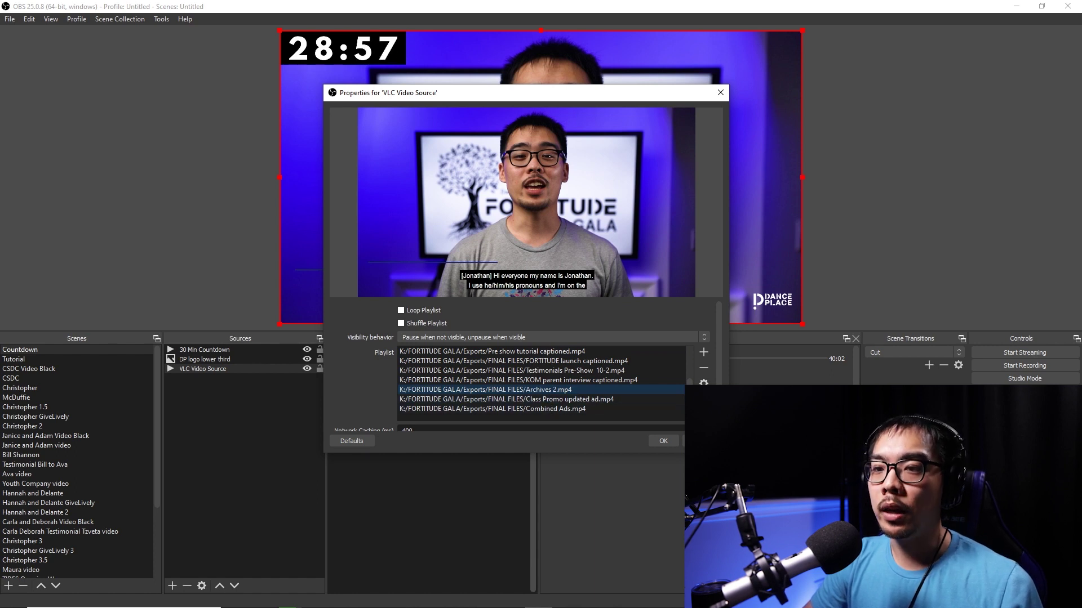
click(703, 414)
click(704, 413)
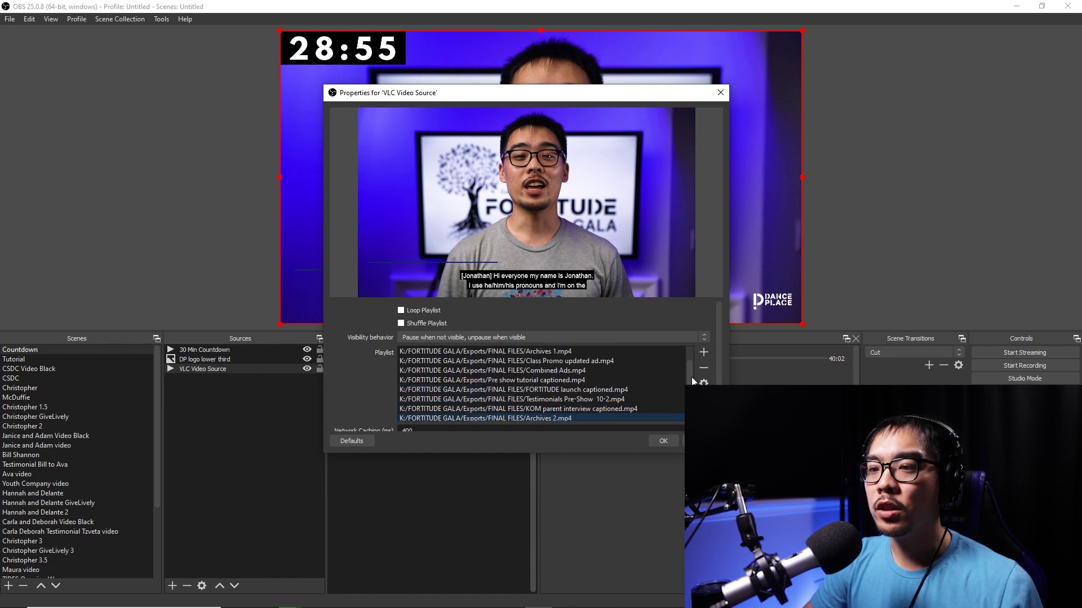
scroll(691, 377, down, 1)
click(663, 441)
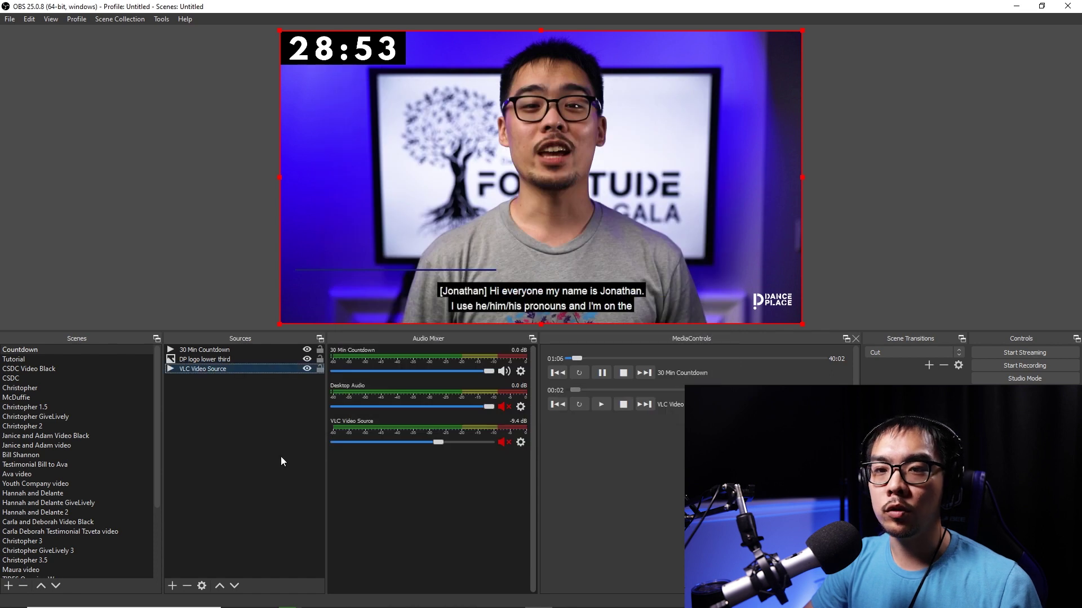
Start creating VLC Video Source 2 with looping off, then cancel its properties without adding items.
click(173, 586)
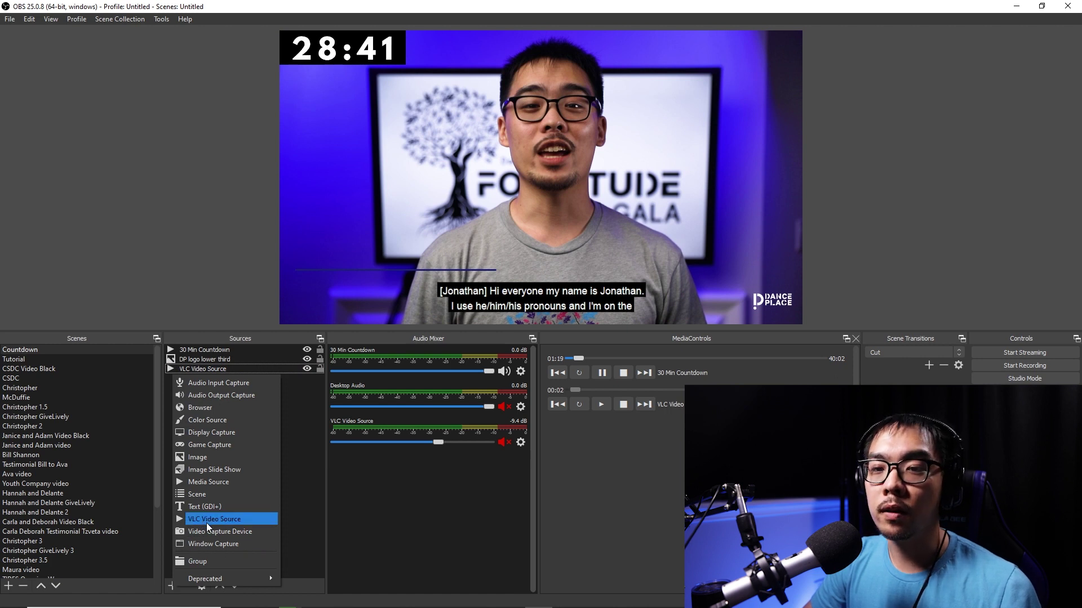
click(229, 520)
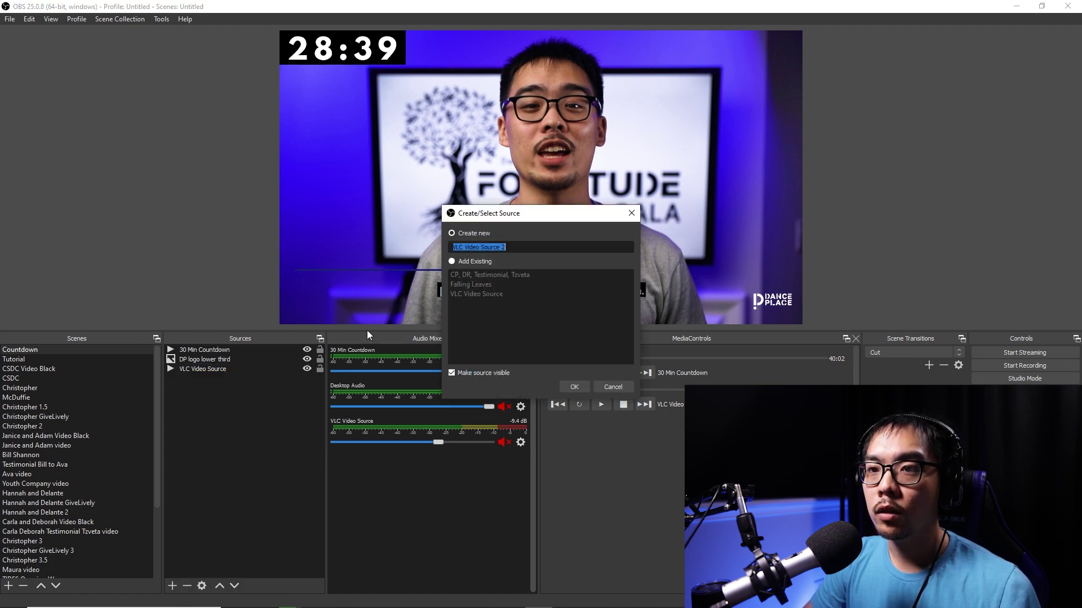
click(585, 387)
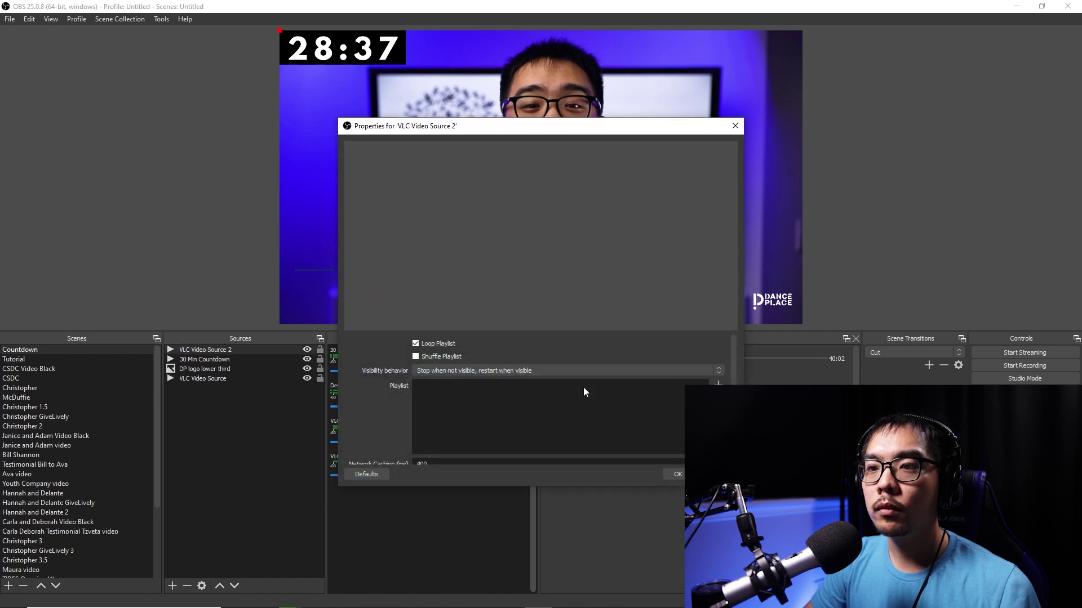
click(416, 345)
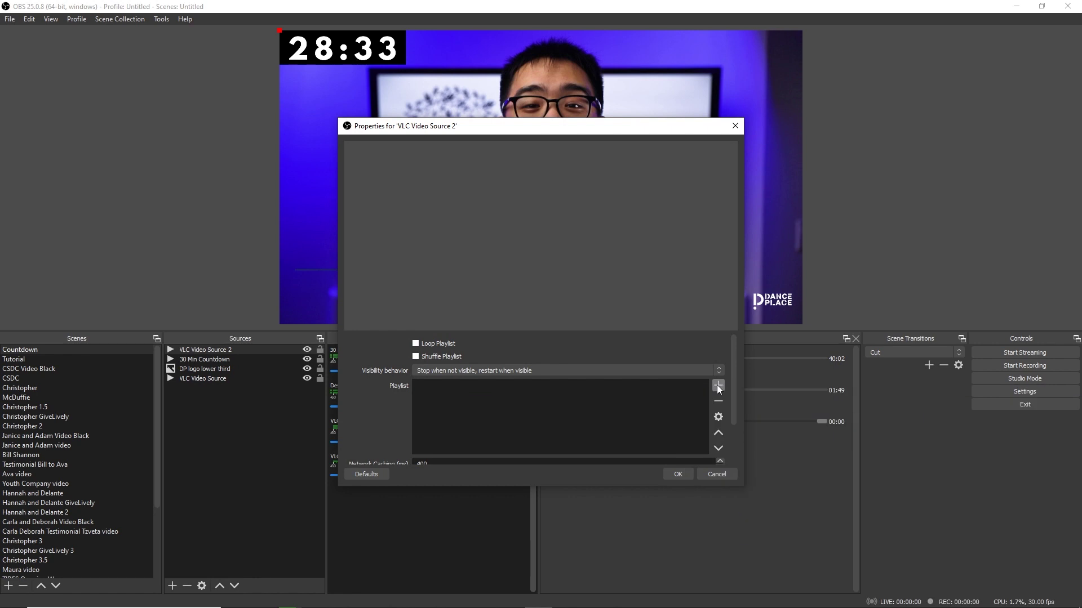
click(717, 386)
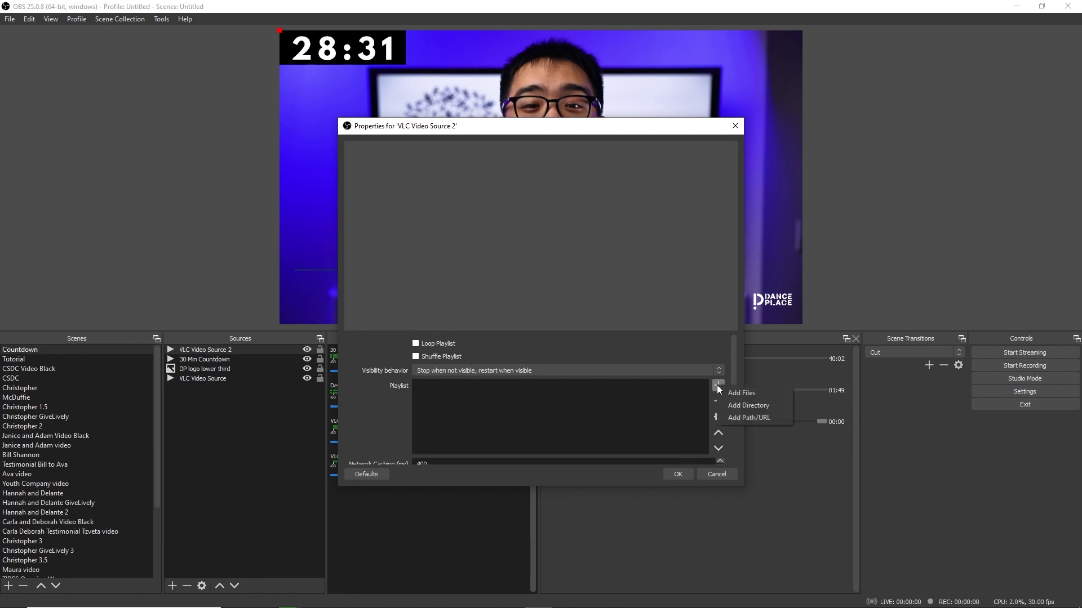
click(679, 402)
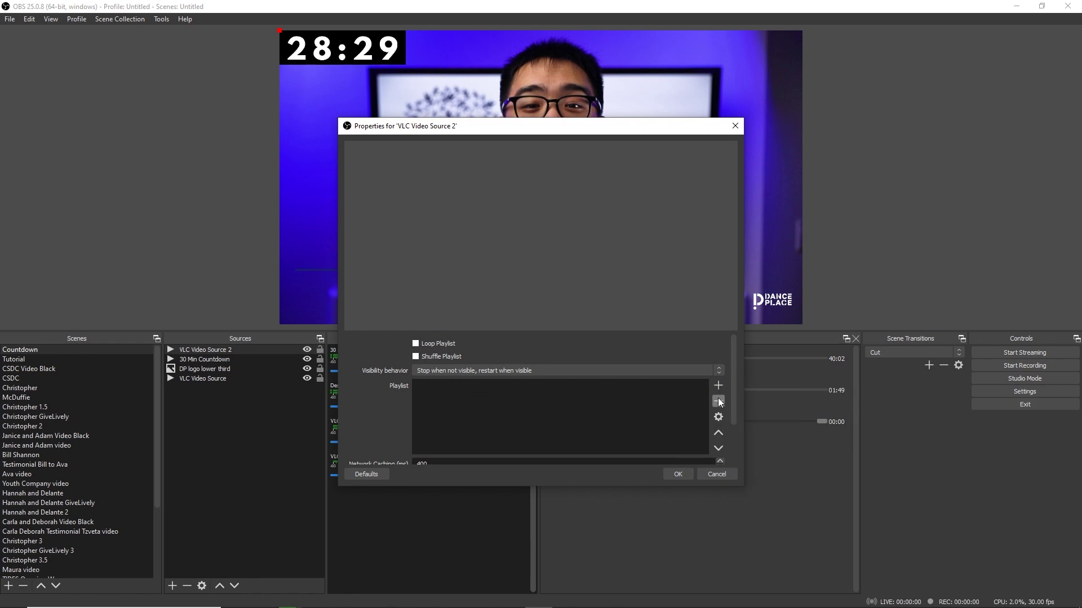
click(717, 475)
In VLC Video Source properties, move Archives 1.mp4 down and back to third place, then click OK.
click(197, 379)
right_click(198, 379)
click(220, 338)
click(570, 403)
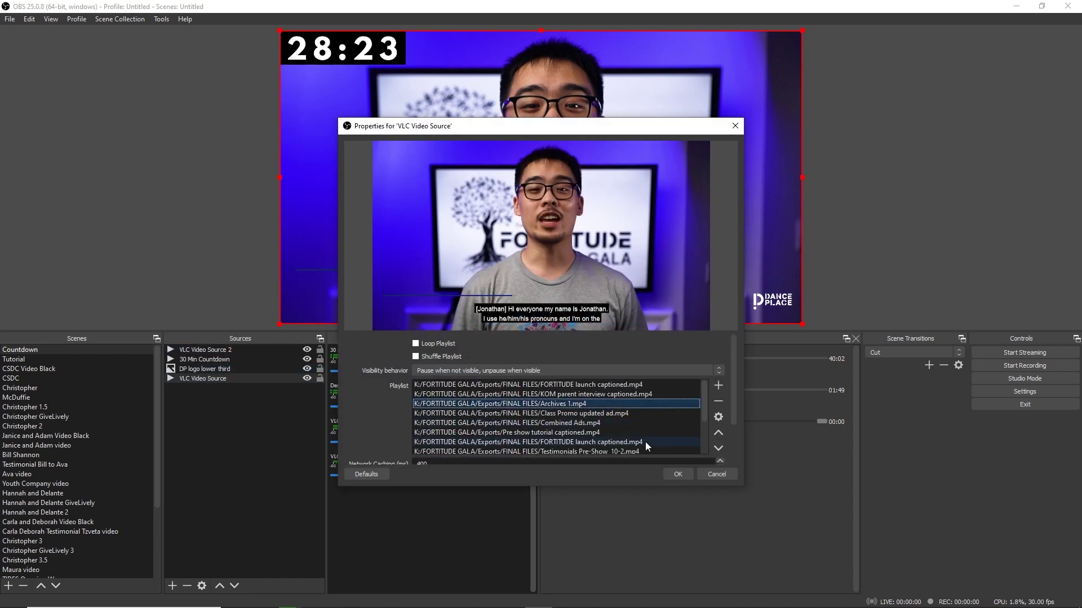
click(719, 449)
click(718, 432)
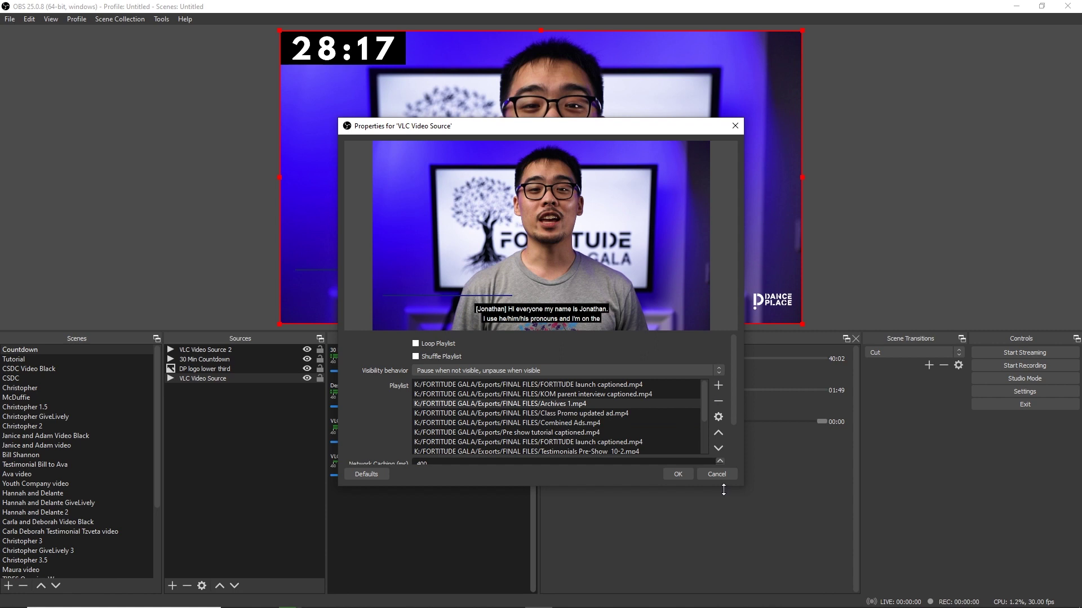
click(680, 476)
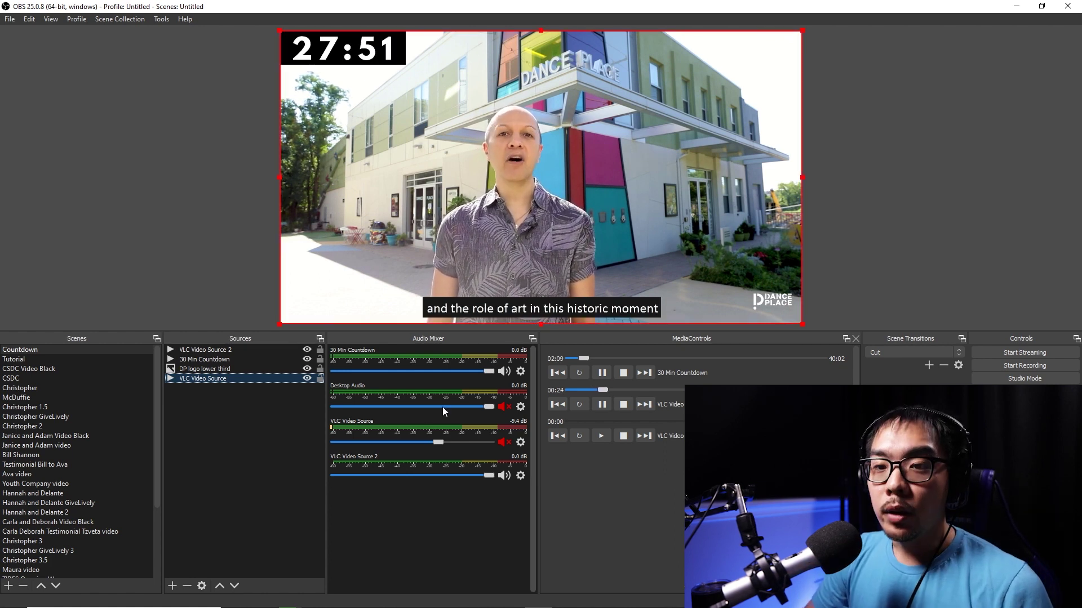
Pause the VLC Video Source clip at 00:26 in Media Controls.
click(603, 405)
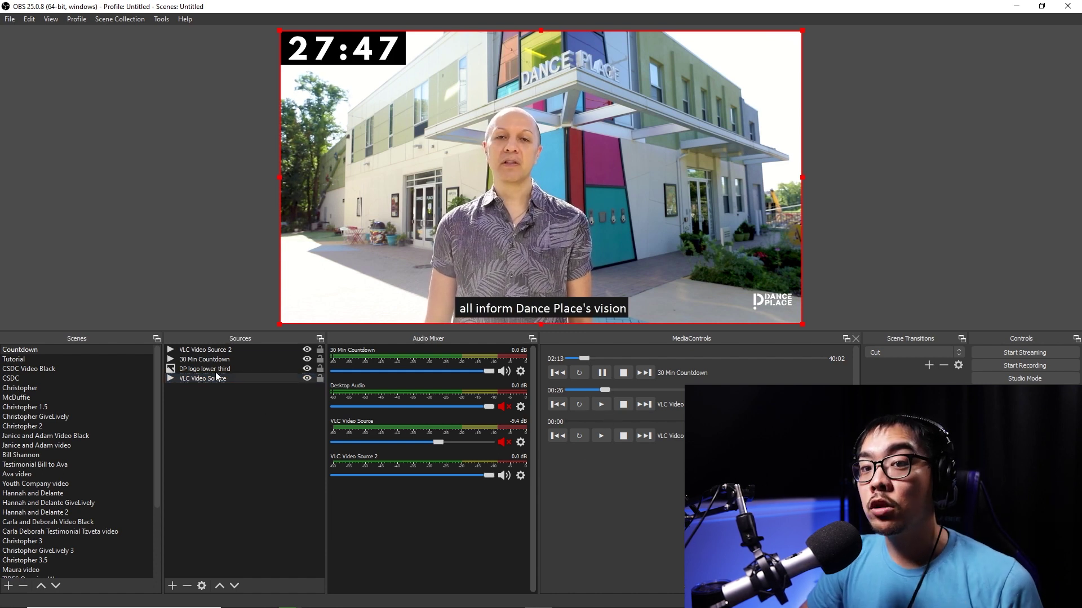
Switch to the Tutorial scene, mute Tutorial with Thumbnail in the mixer, and pause it at 00:19.
click(19, 360)
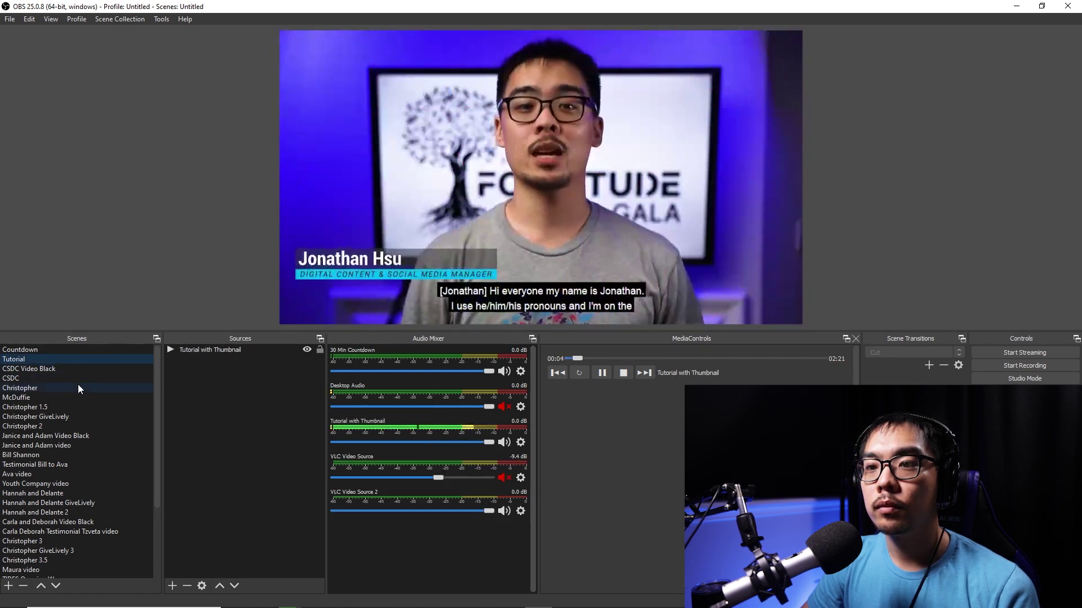
click(503, 442)
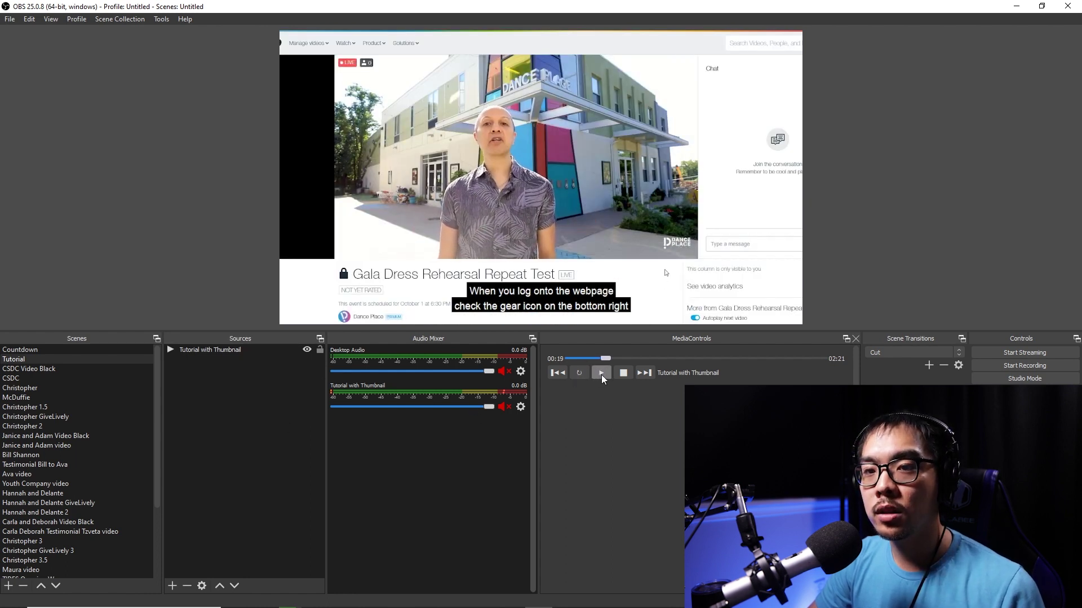
click(600, 373)
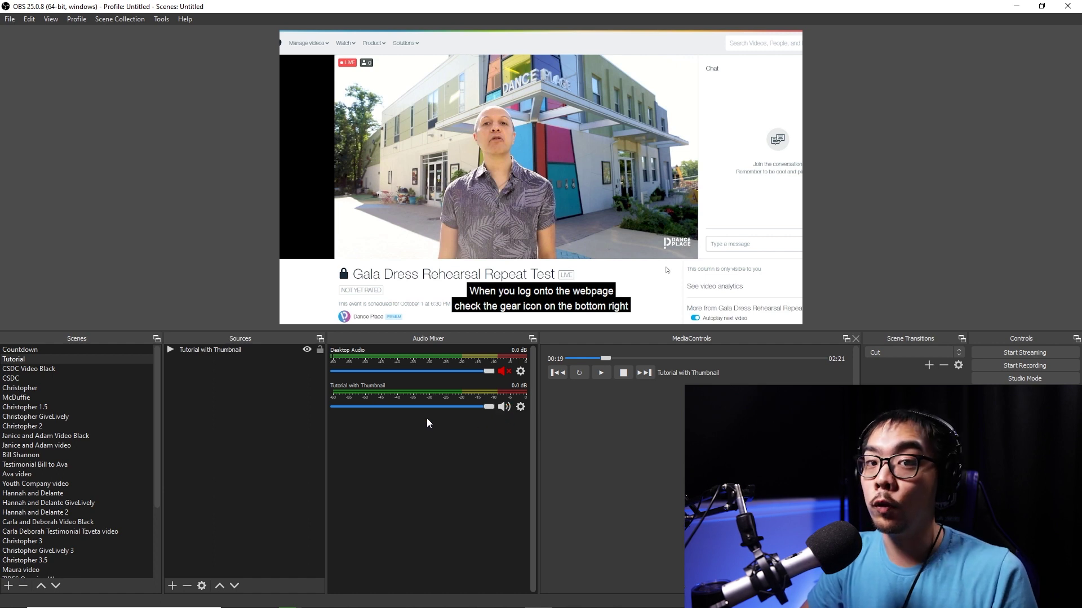
Set the tutorial video's Audio Monitoring to off in Advanced Audio Properties, then adjust its volume.
click(520, 408)
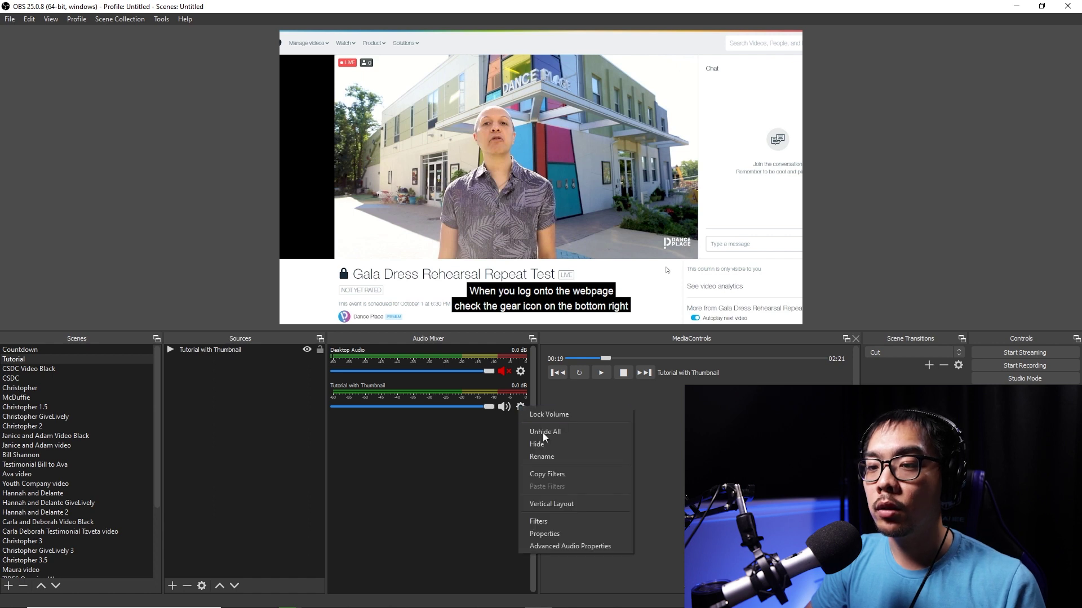
click(575, 549)
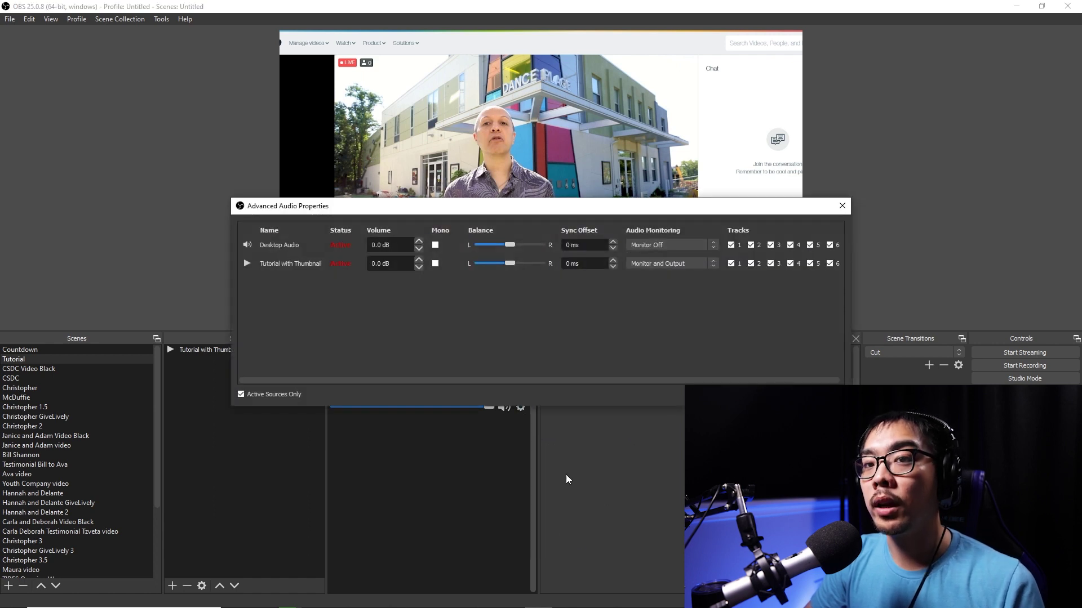
click(665, 263)
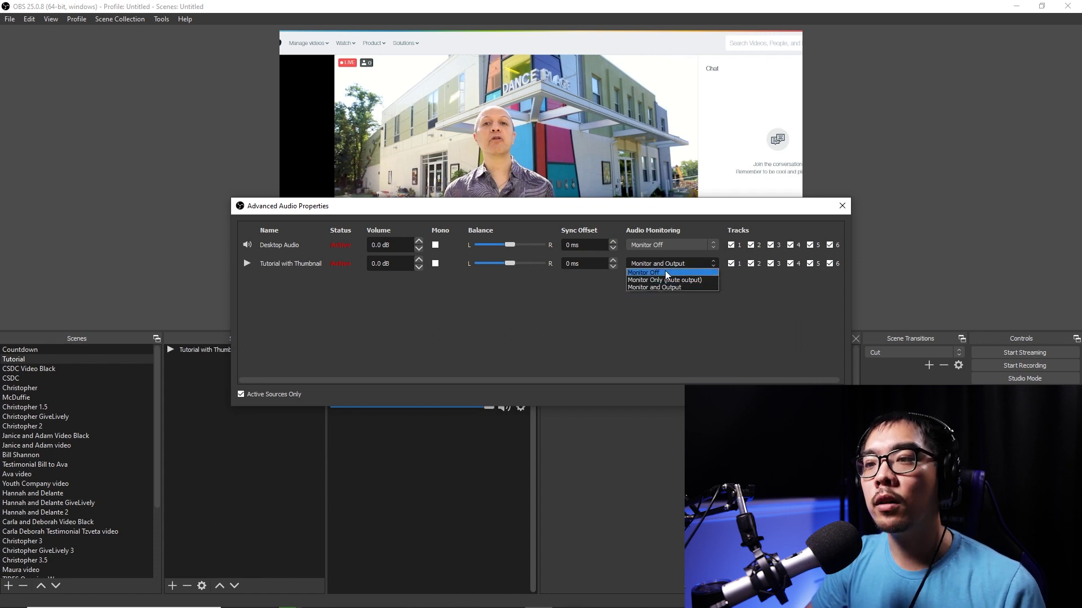
click(665, 273)
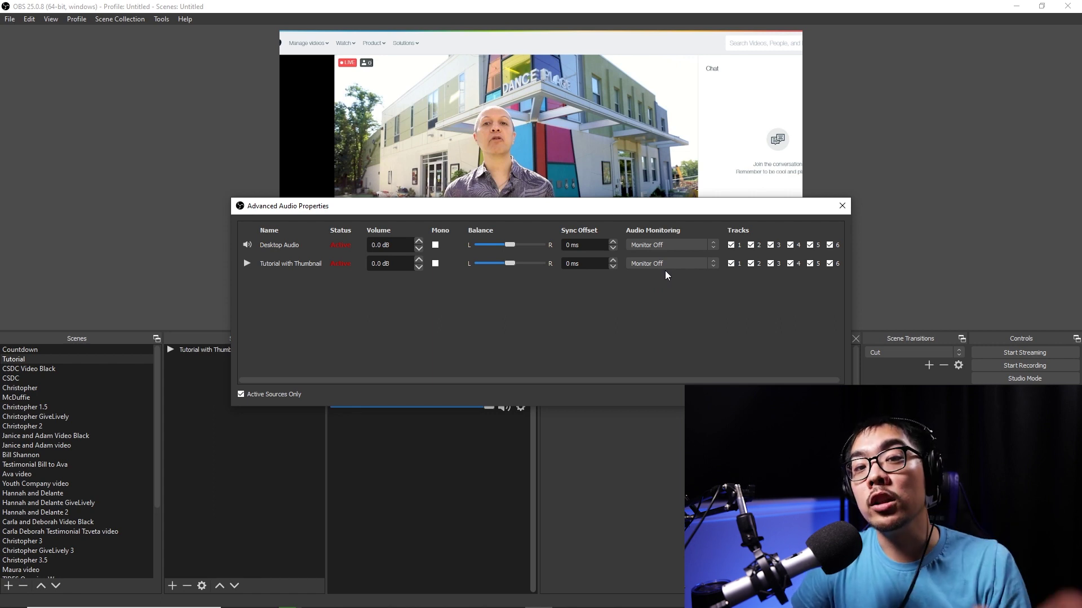
key(Escape)
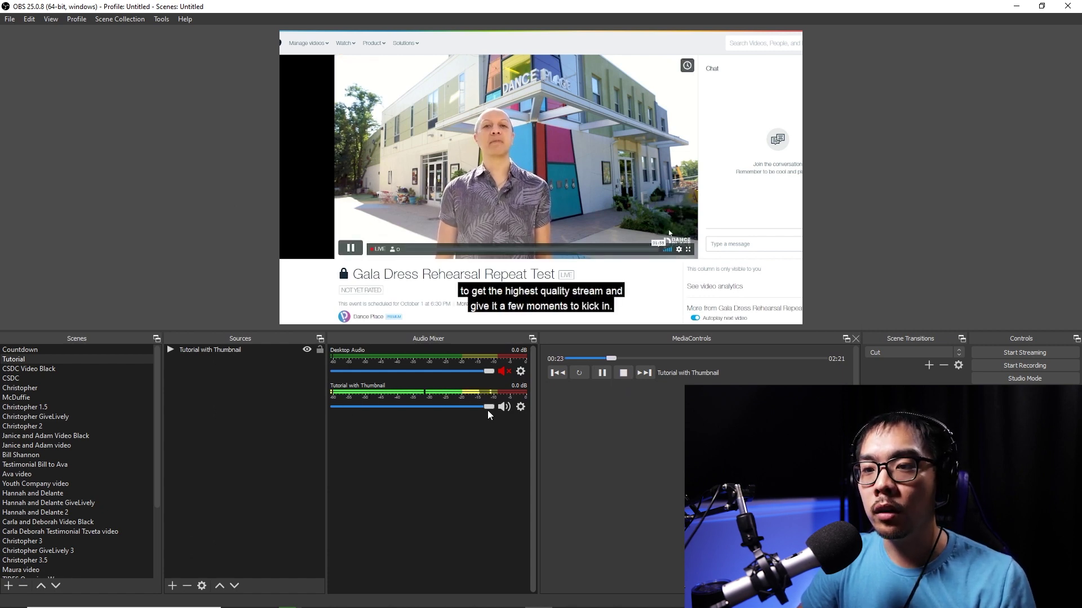
mouse_move(488, 406)
mouse_down()
mouse_move(375, 406)
mouse_move(495, 406)
mouse_up()
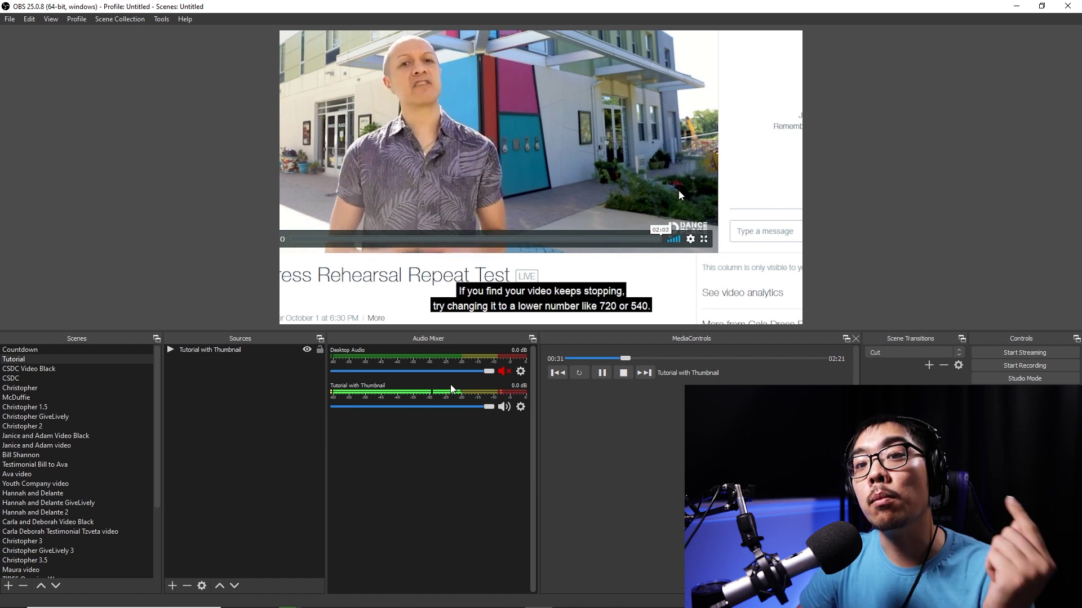
Change the tutorial video's Audio Monitoring to Monitor and Output and close Advanced Audio Properties.
click(520, 407)
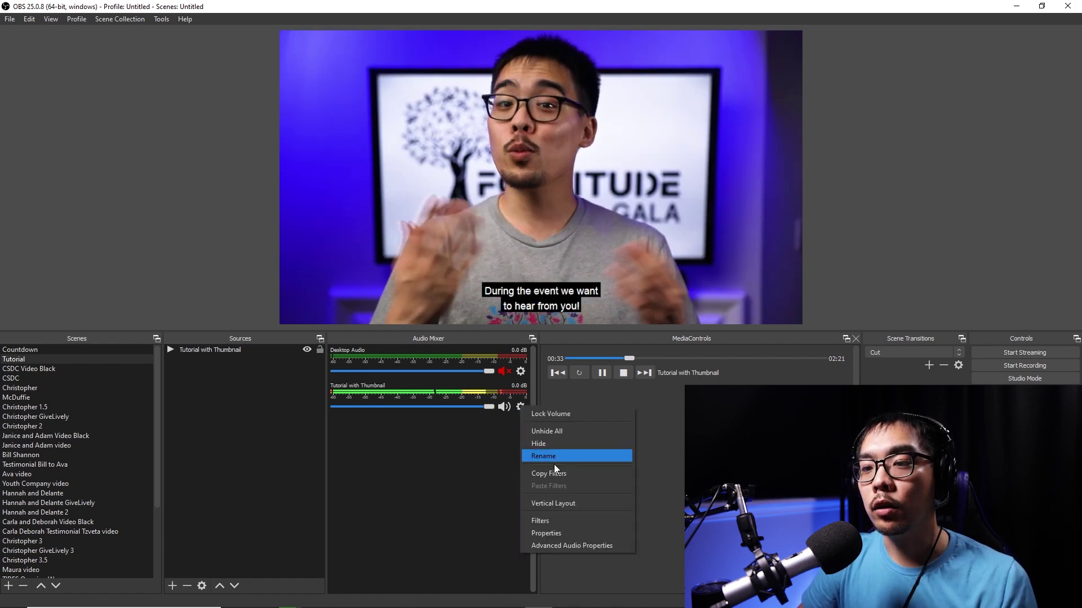
click(563, 545)
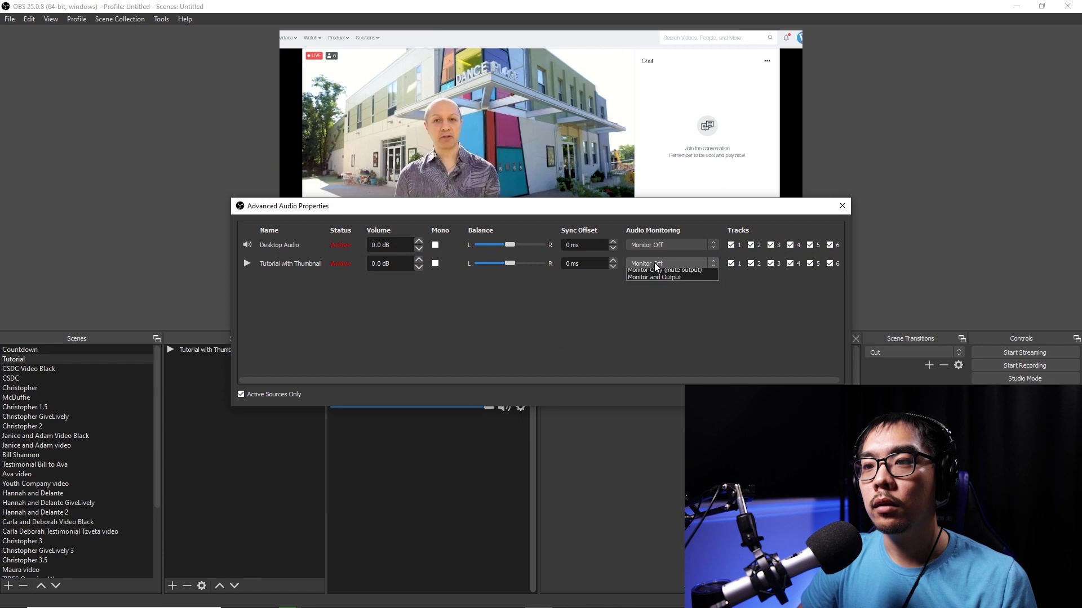
click(654, 262)
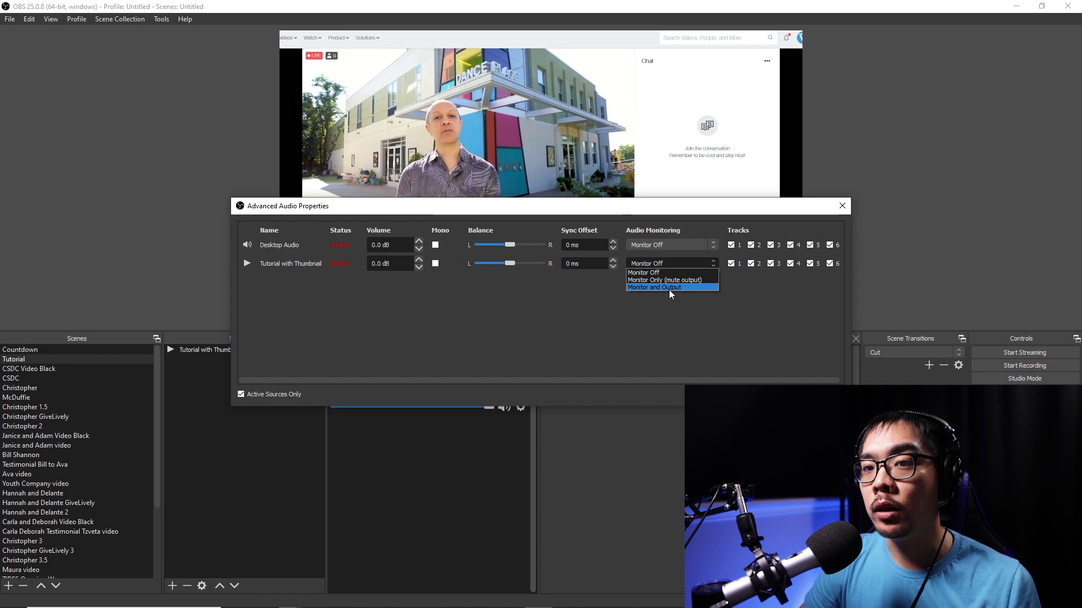
click(669, 290)
key(Escape)
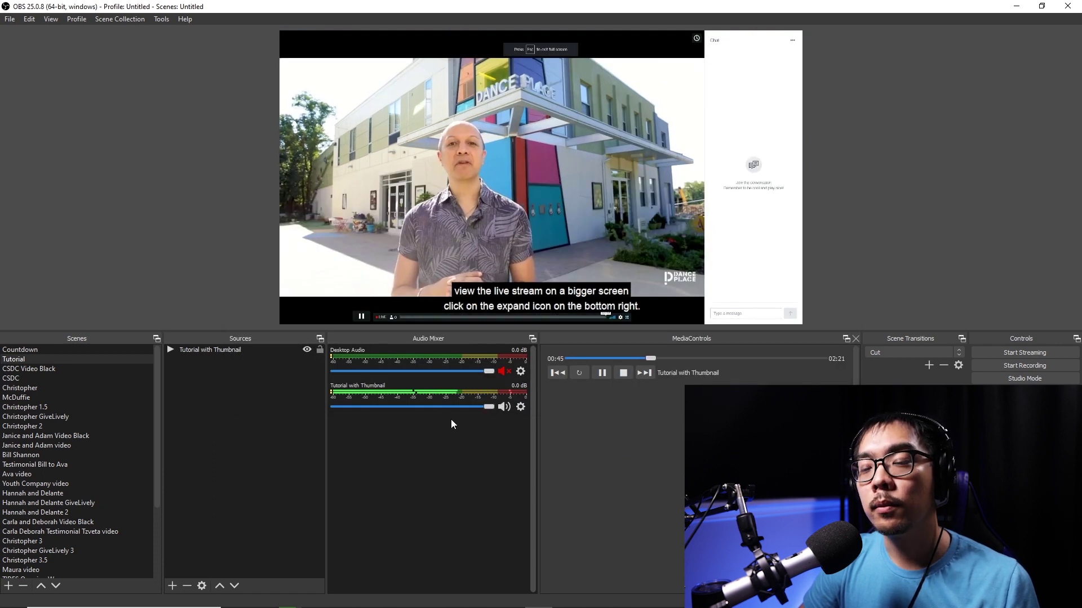
Pause the tutorial video at 00:46, select it in the preview, and bring up the source-type list.
click(597, 376)
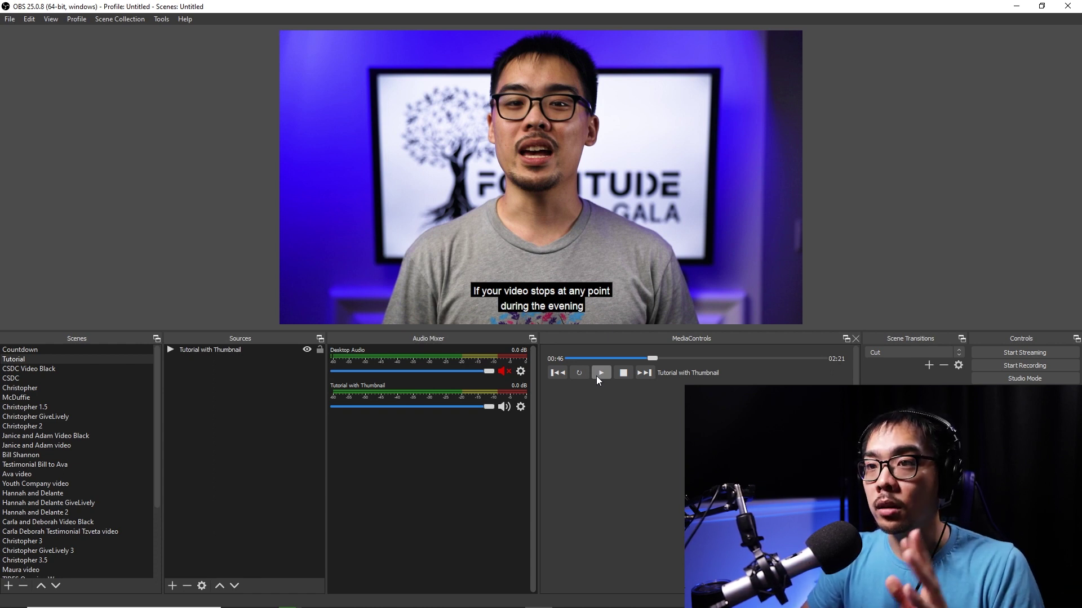
click(595, 218)
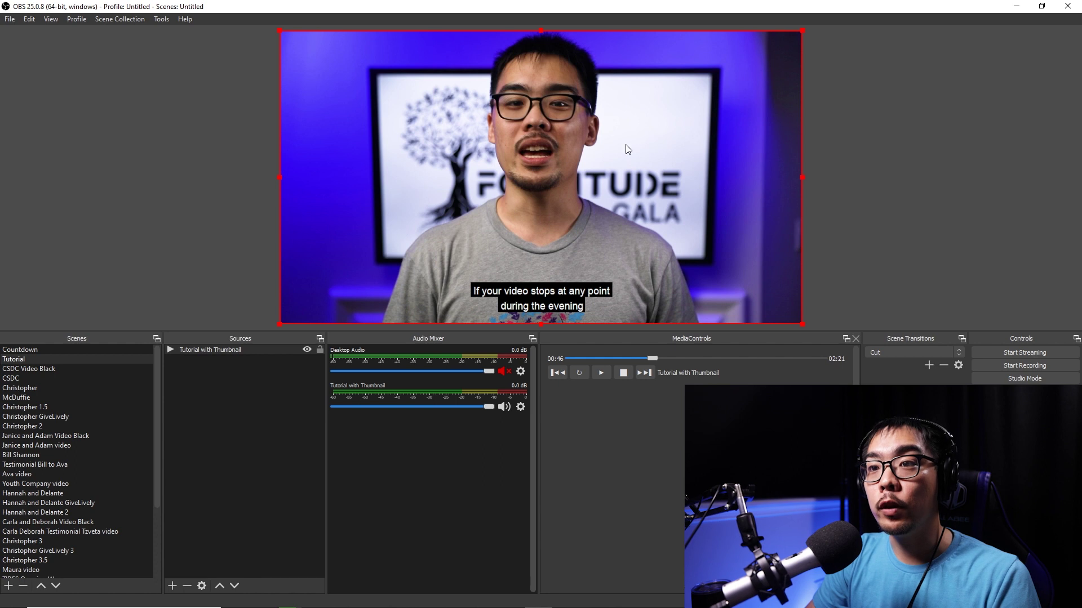
click(172, 586)
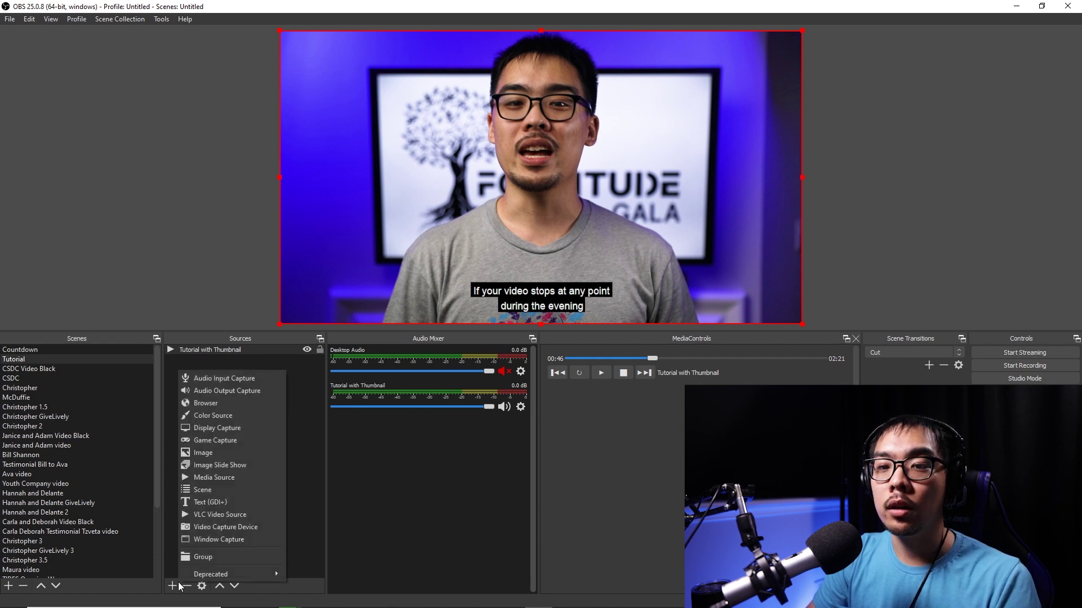
Create a new Media Source in the Tutorial scene, then switch to the Christopher 1.5 scene.
click(203, 478)
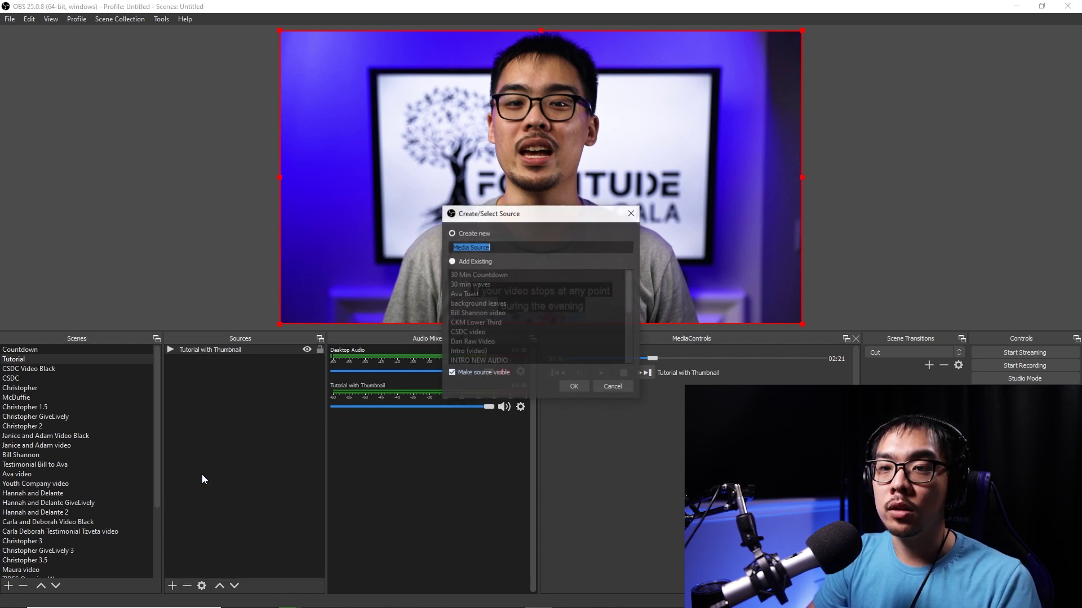
click(574, 387)
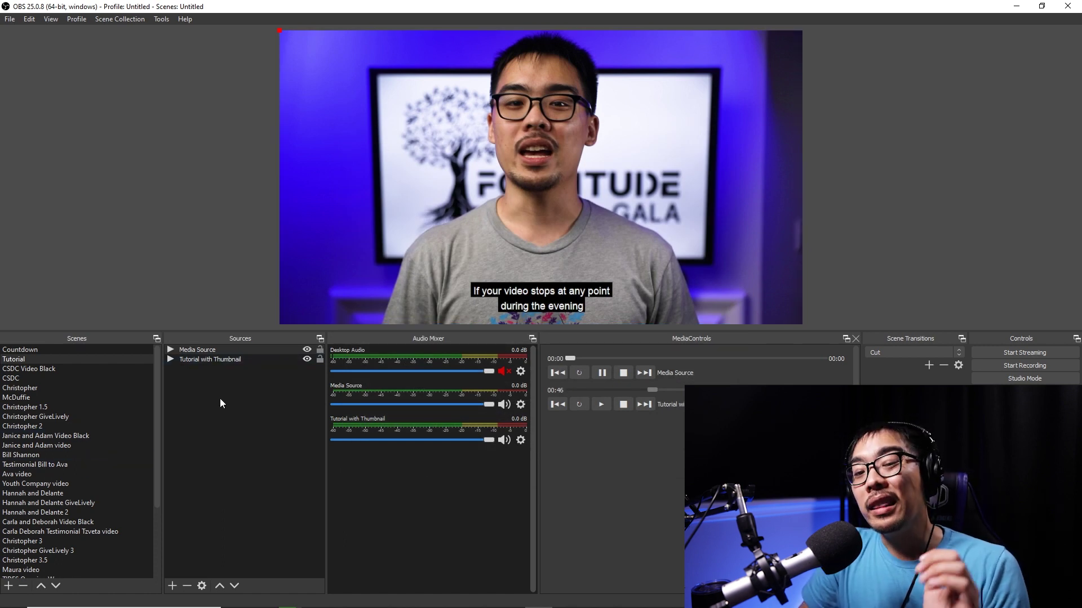
click(40, 404)
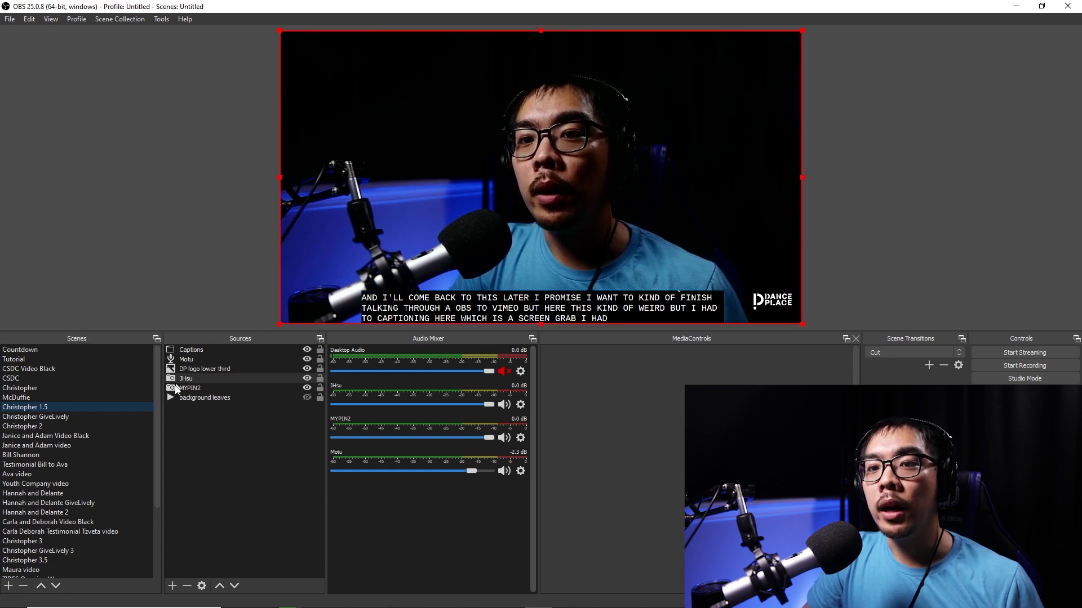
Hide the MYPIN2 capture in the Christopher 1.5 scene using its eye icon.
click(197, 386)
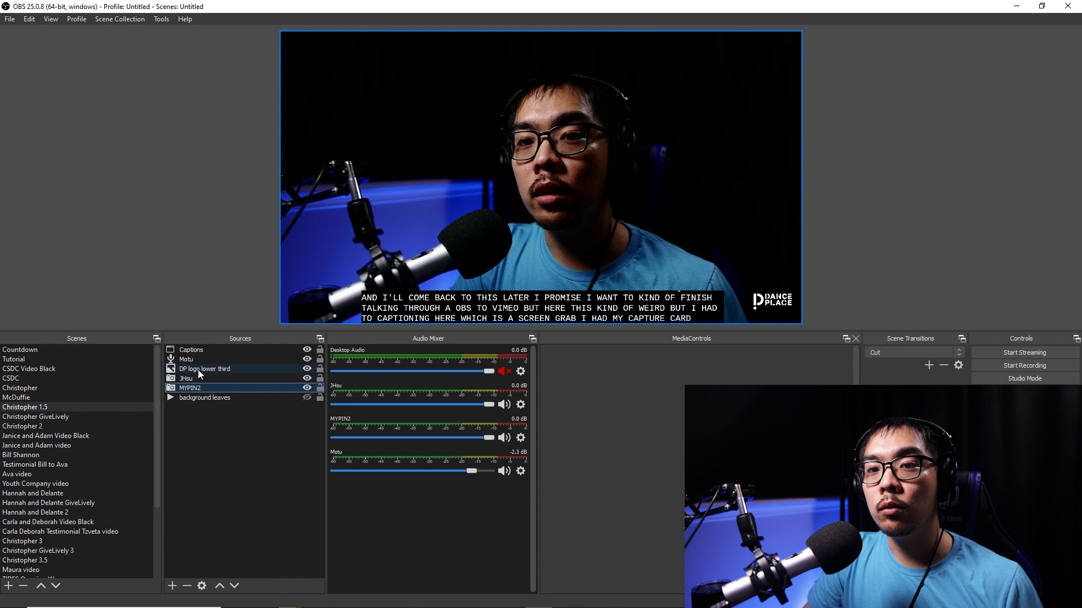
click(198, 374)
click(307, 389)
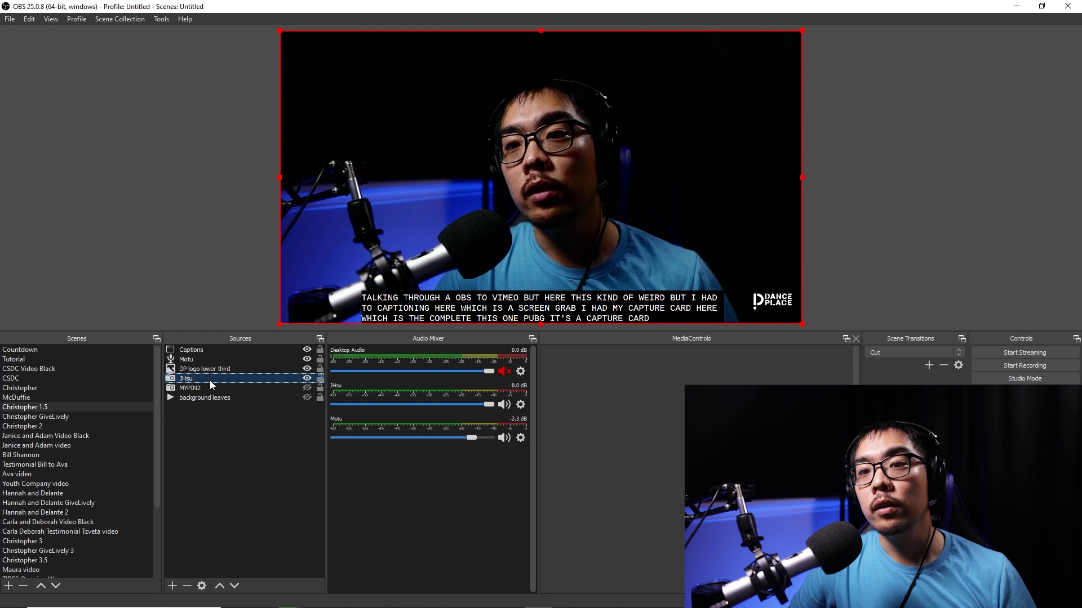
Toggle the DP logo lower third off and back on, select the Motu audio source, open File.
click(198, 368)
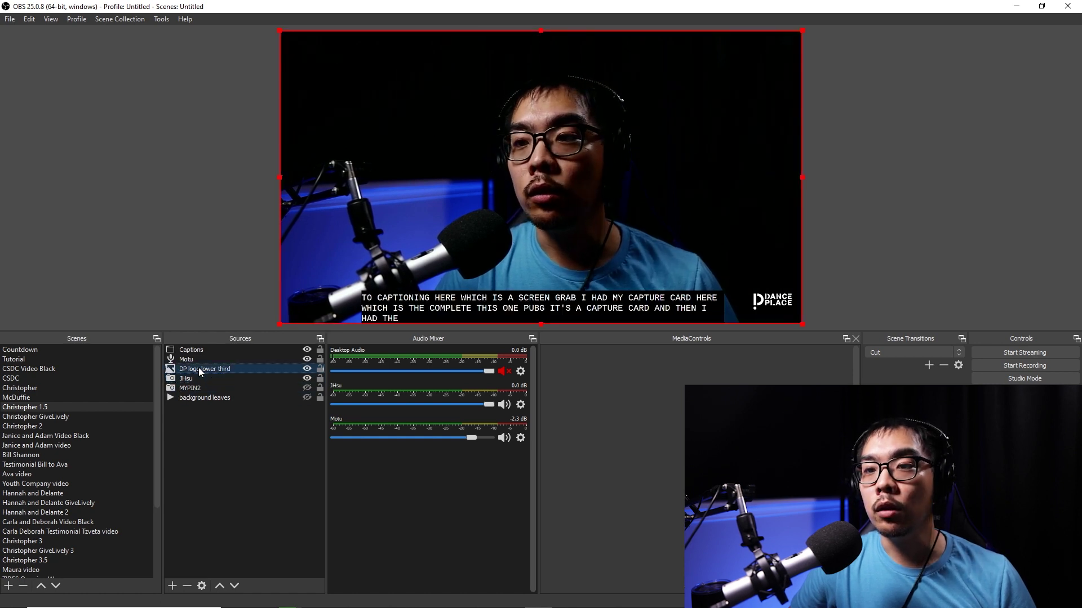
click(307, 369)
click(307, 370)
click(185, 359)
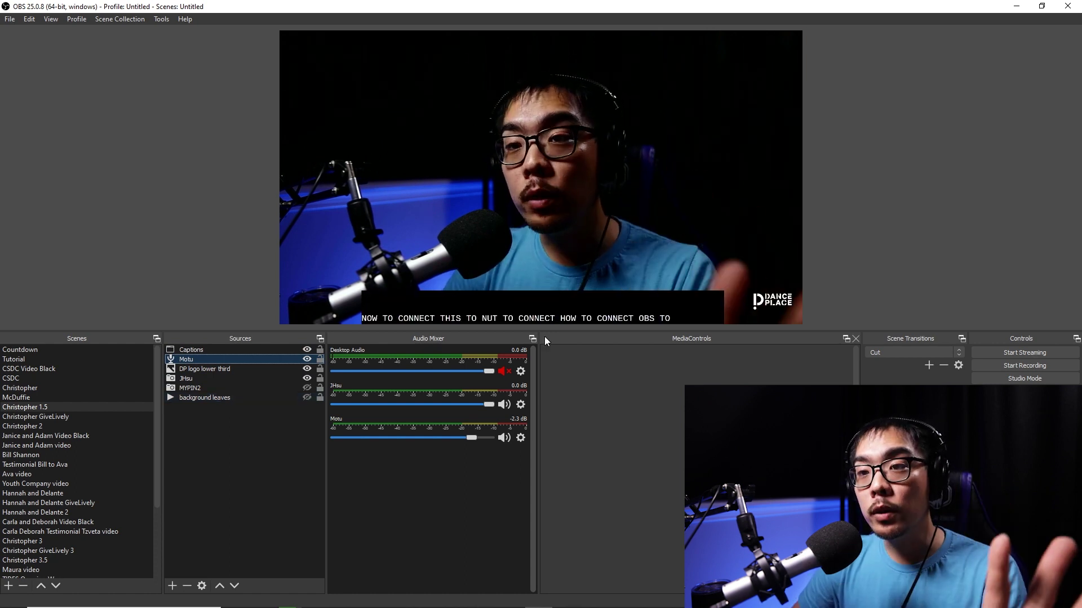
click(9, 23)
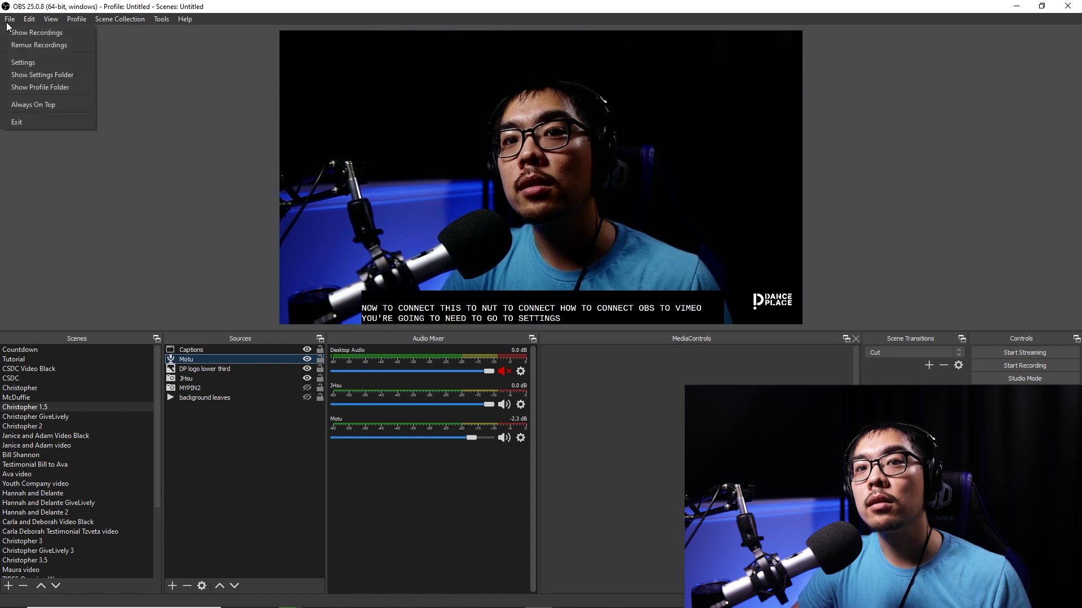
Show OBS's Stream settings with the custom Vimeo RTMP server and stream key, then go to Chrome.
click(29, 61)
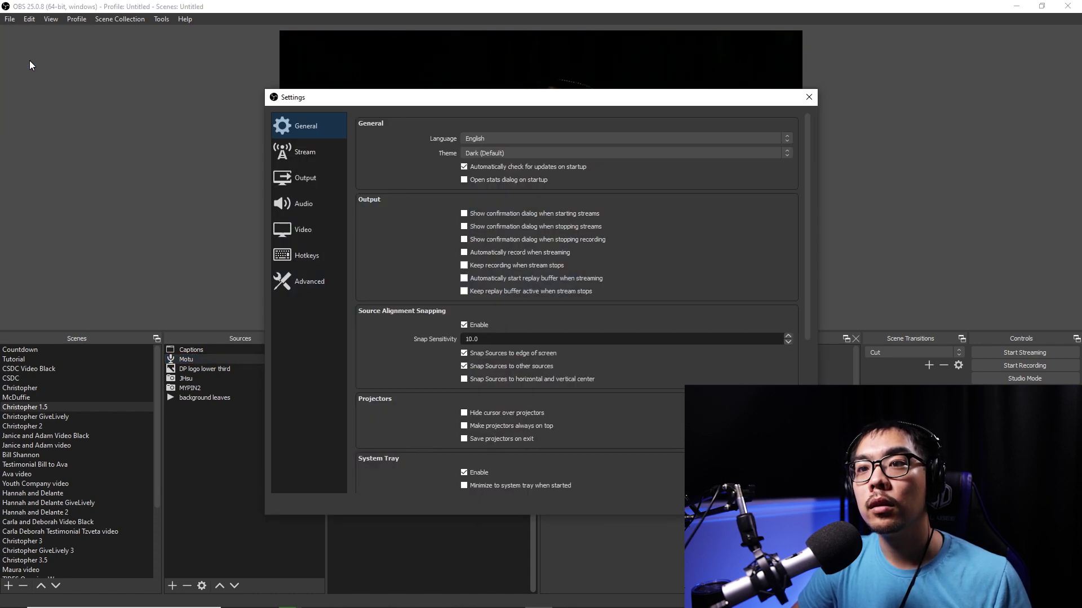
click(299, 157)
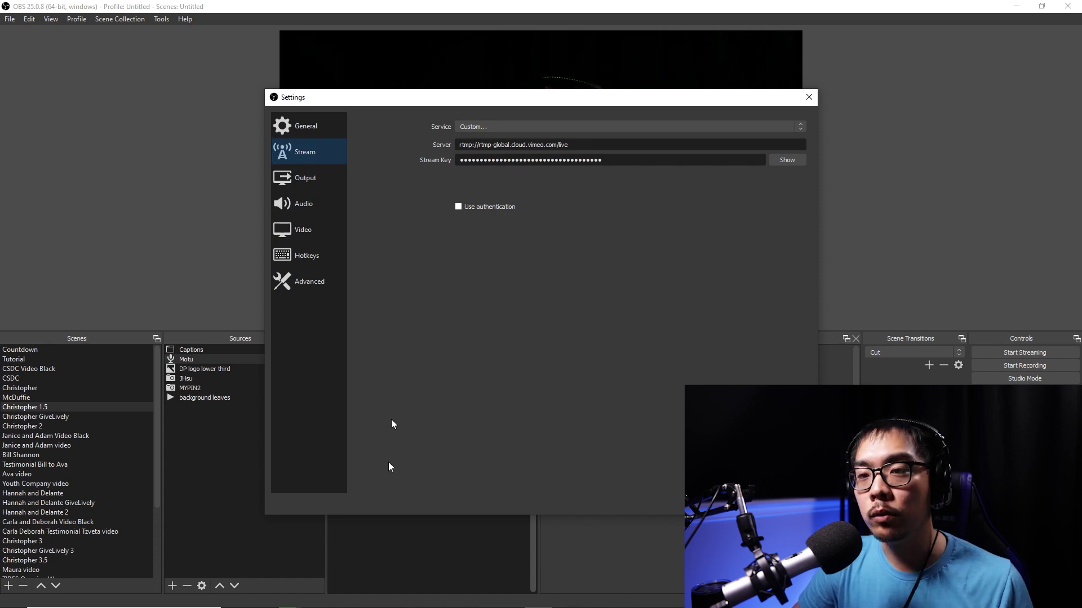
mouse_move(392, 606)
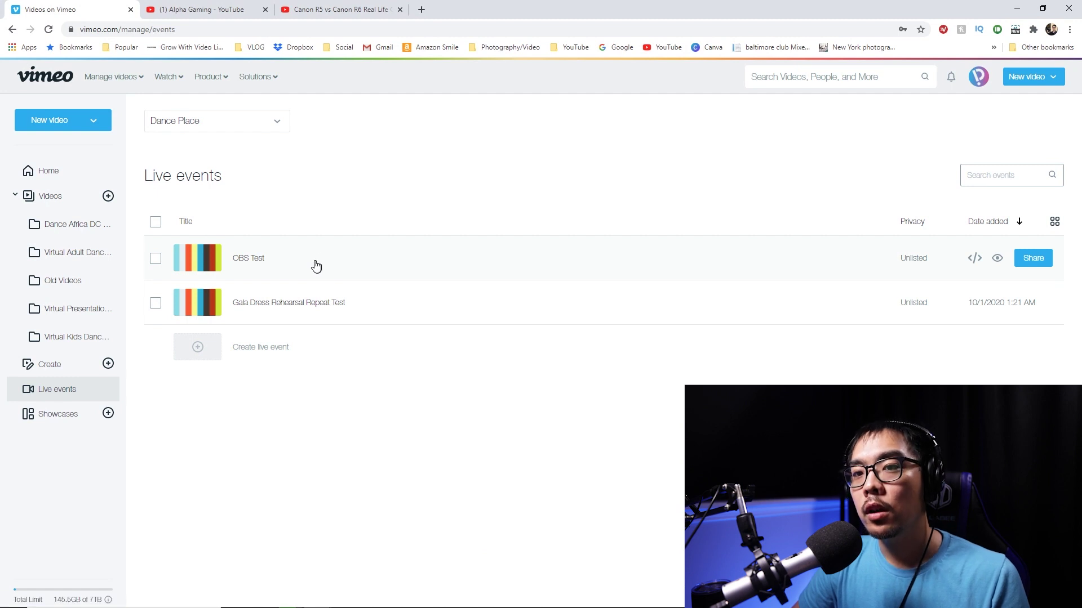
Start a new Vimeo live event titled 'Test' and make it a one-time event.
click(242, 351)
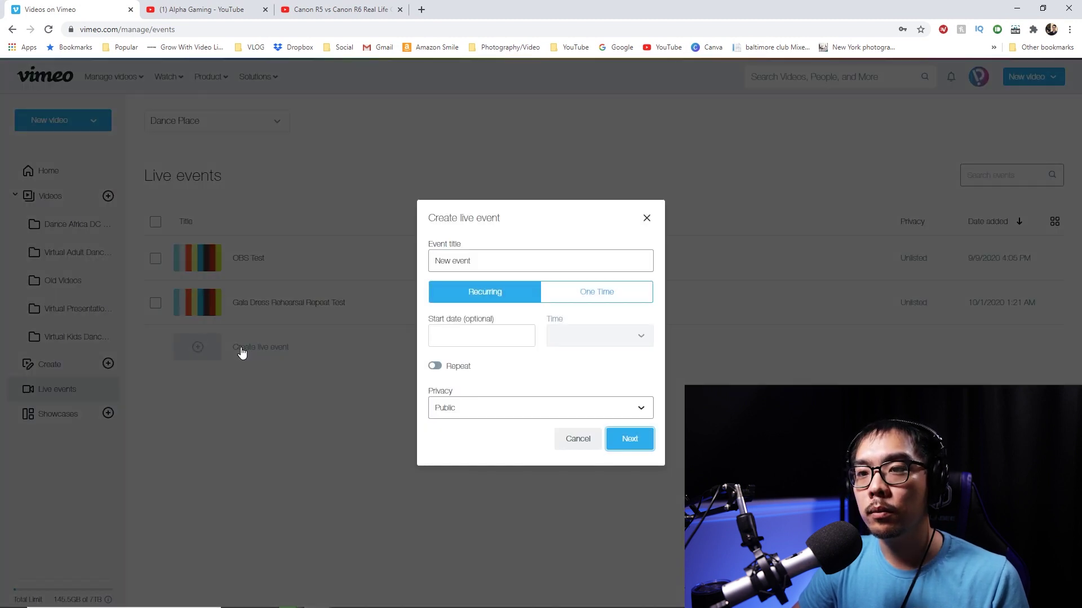
click(556, 254)
key(ctrl+a)
key(BackSpace)
text(T)
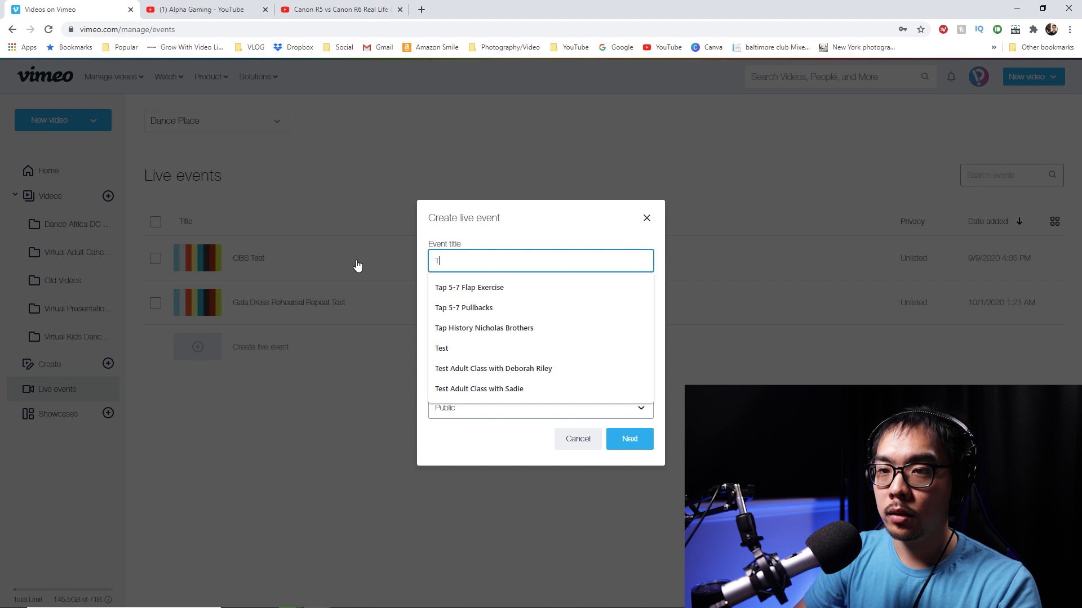
text(est)
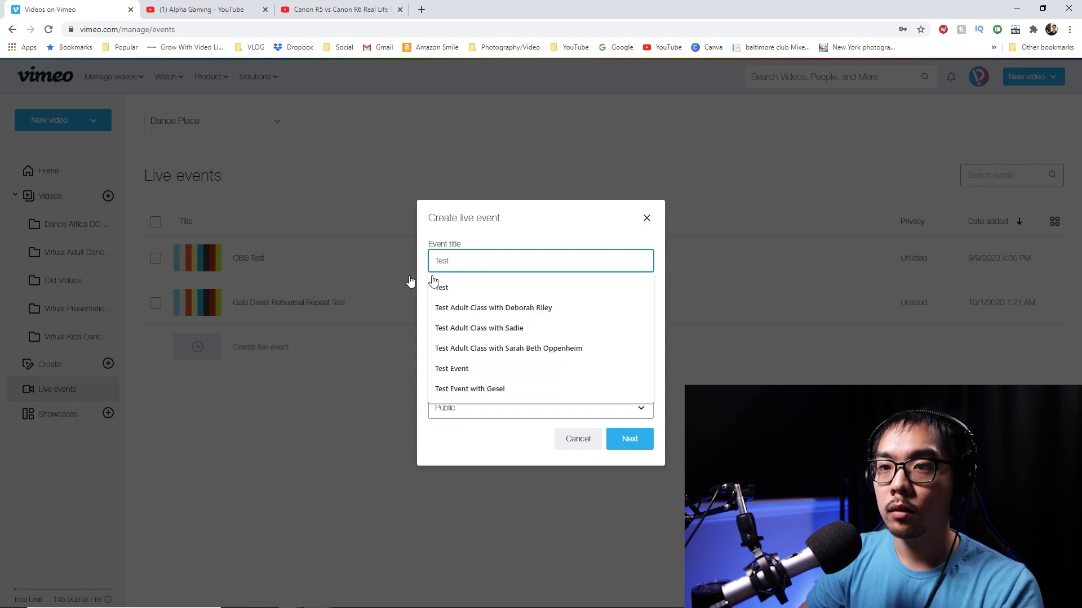
click(528, 242)
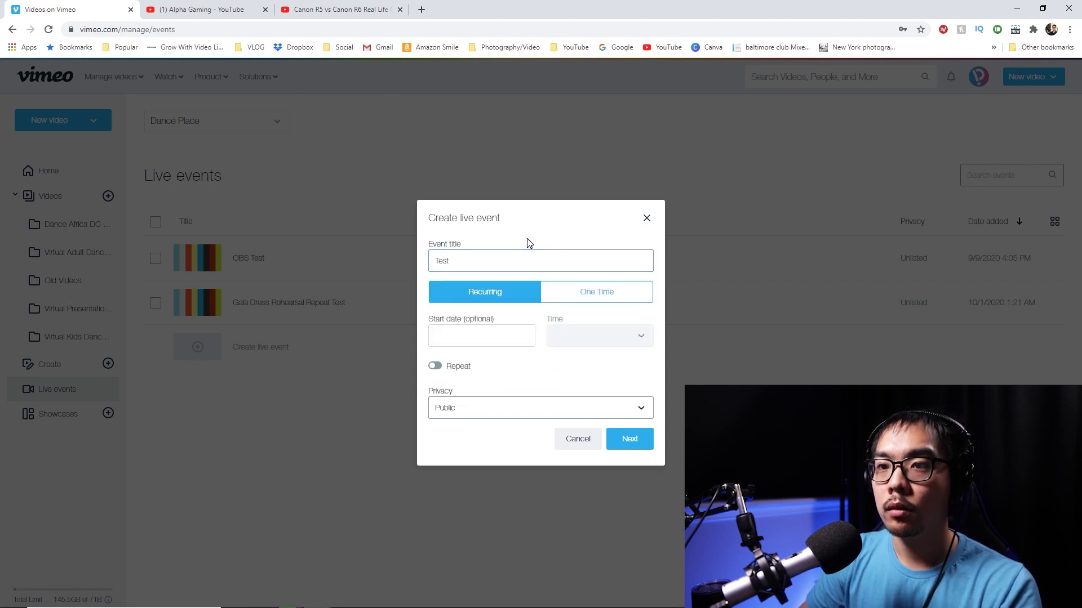
click(555, 299)
Schedule the event to start October 31 at 3:45 AM.
click(467, 350)
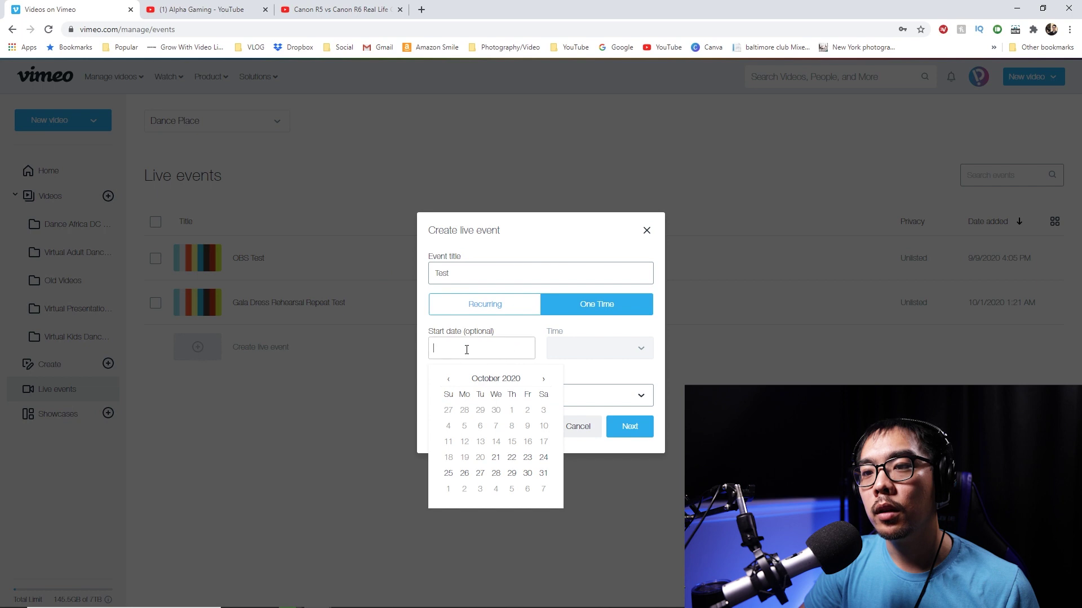
click(543, 473)
click(610, 352)
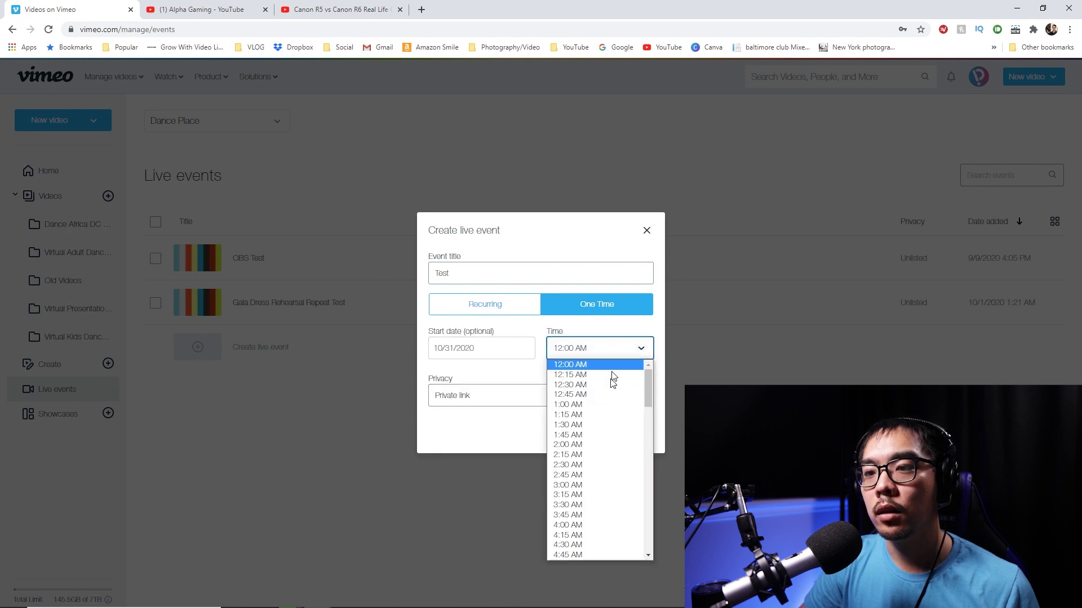
click(585, 515)
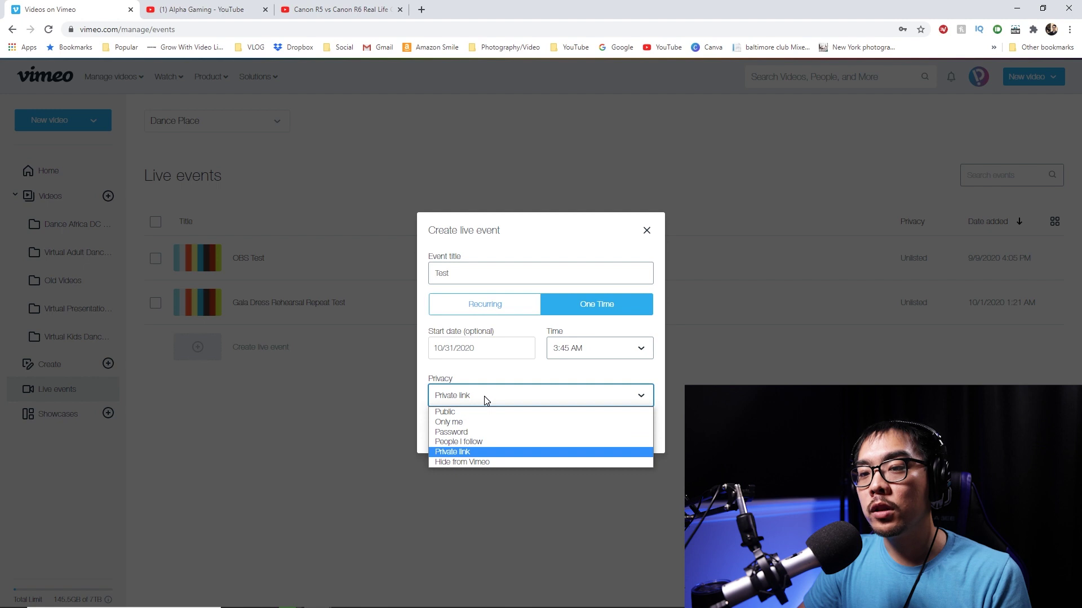
Set the event privacy to Private link, after trying Password, and continue.
click(482, 434)
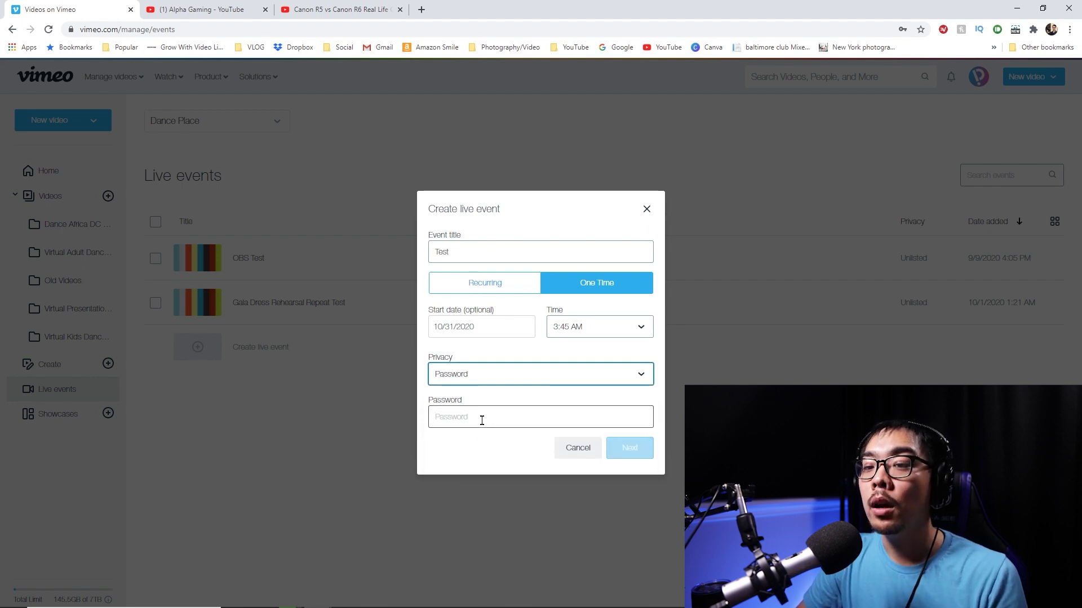
click(482, 418)
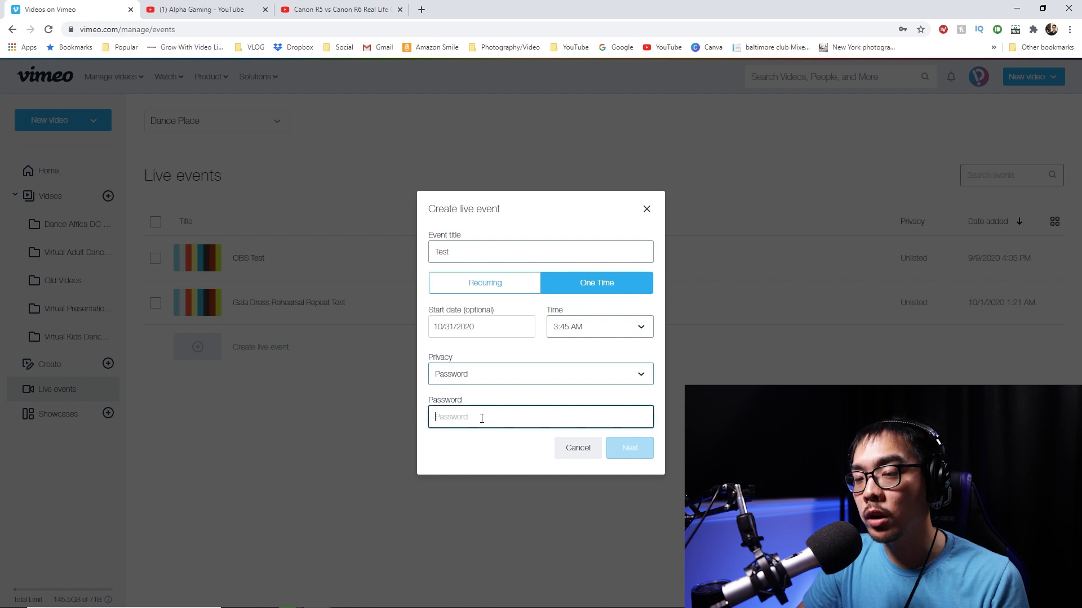
click(588, 380)
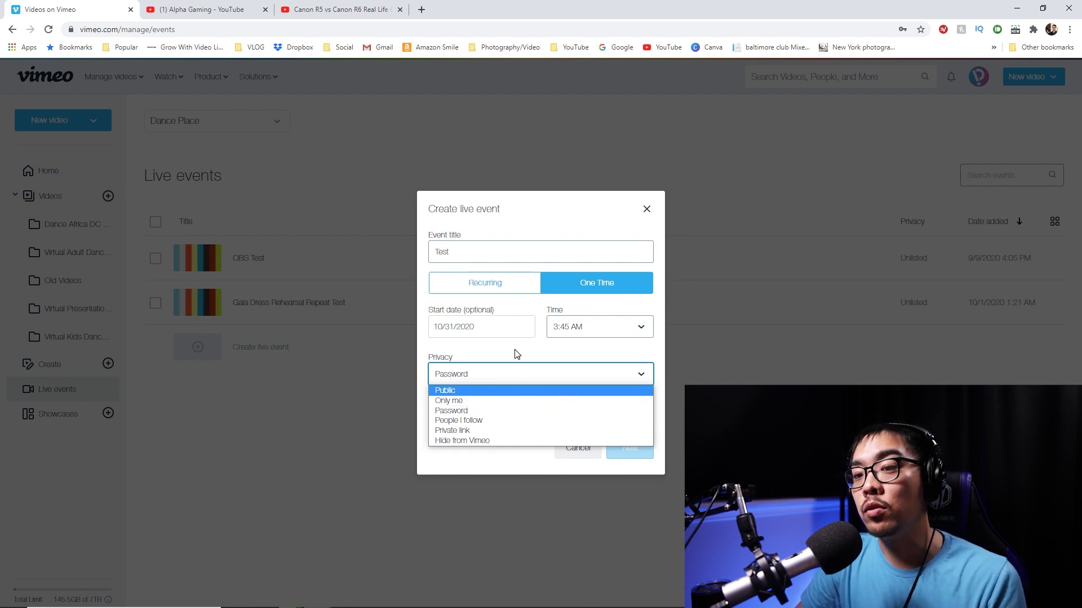
click(493, 430)
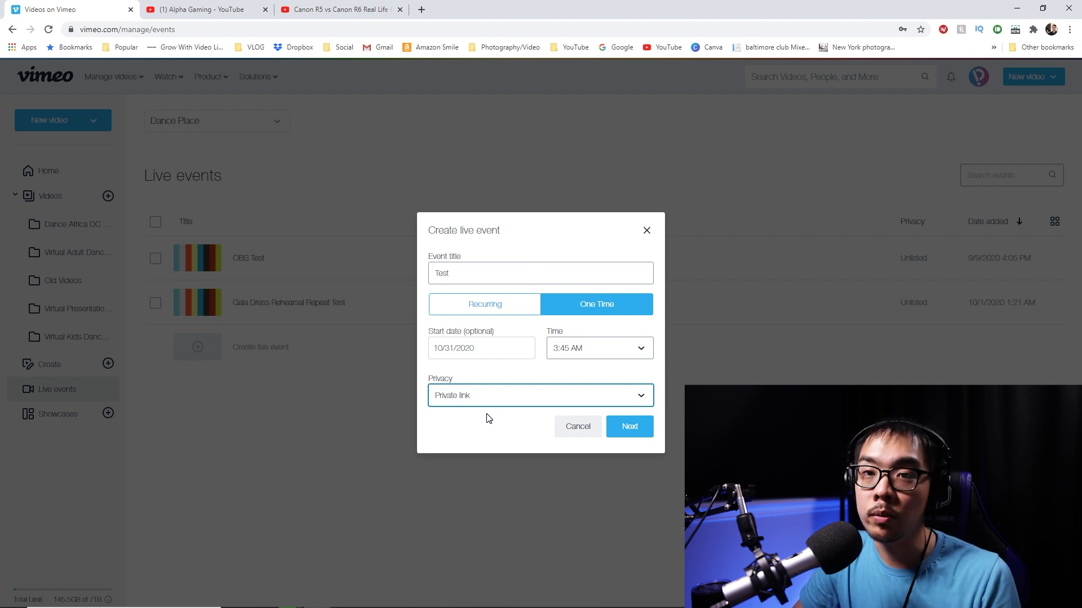
click(619, 432)
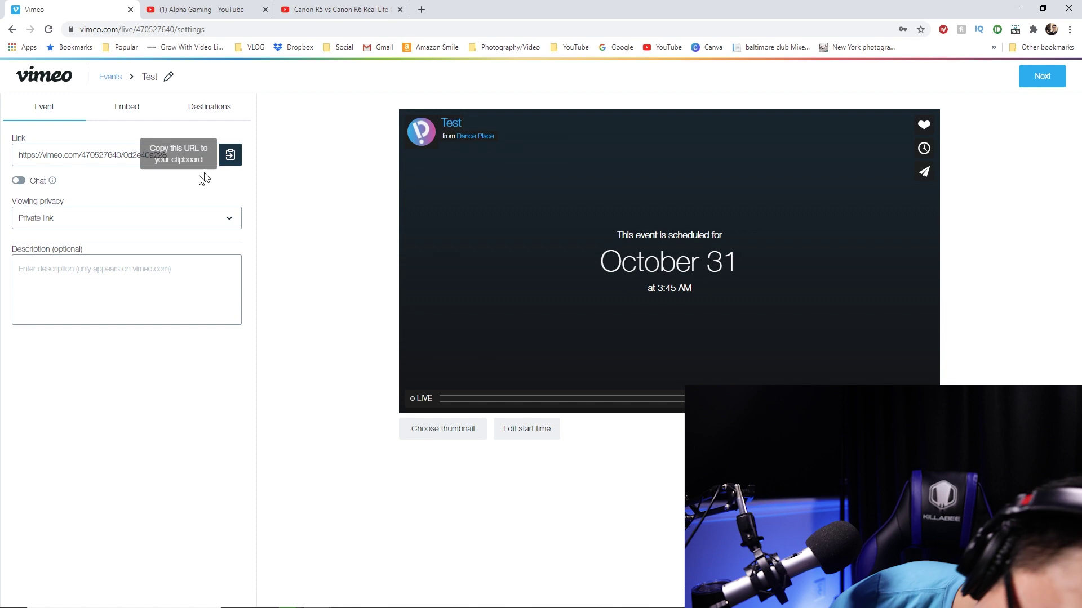
Switch the Chat toggle on for the 'Test' event, then move to its Embed settings.
click(18, 182)
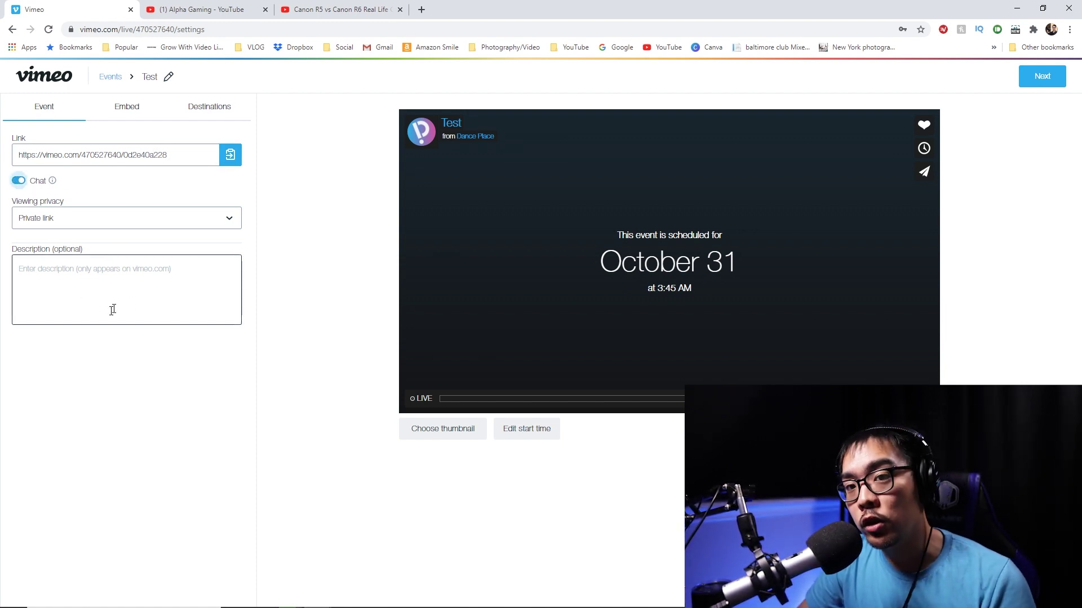
click(138, 280)
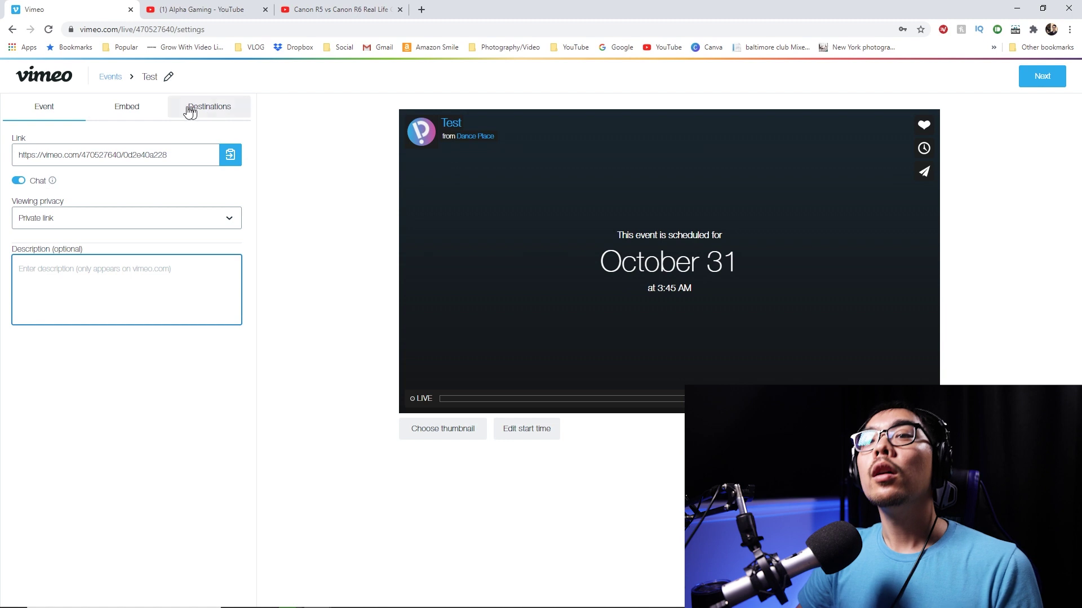
click(133, 111)
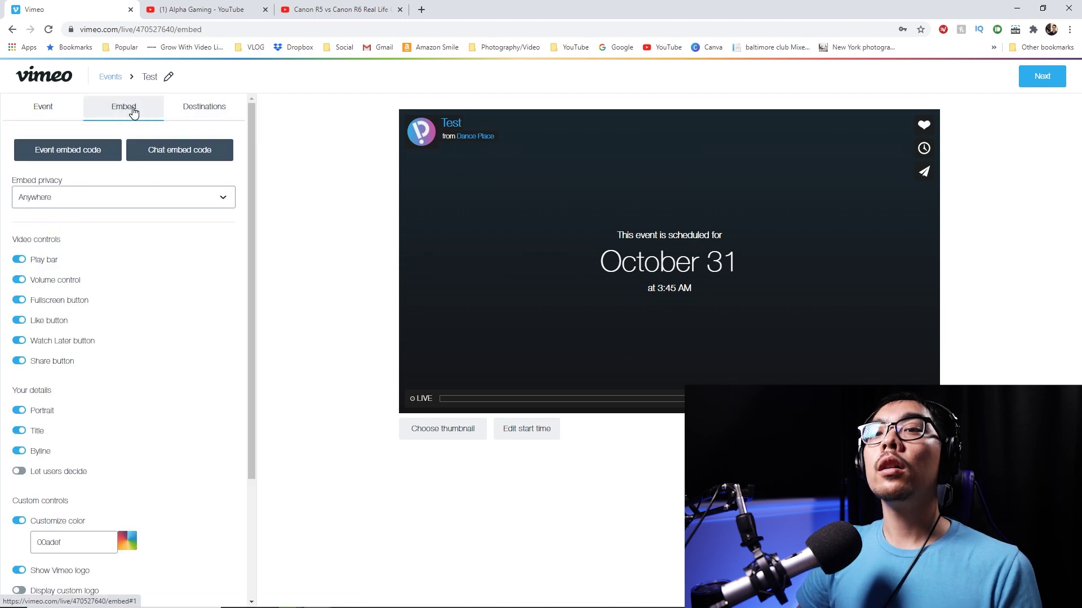
View and select the chat embed code, then close that window.
click(192, 156)
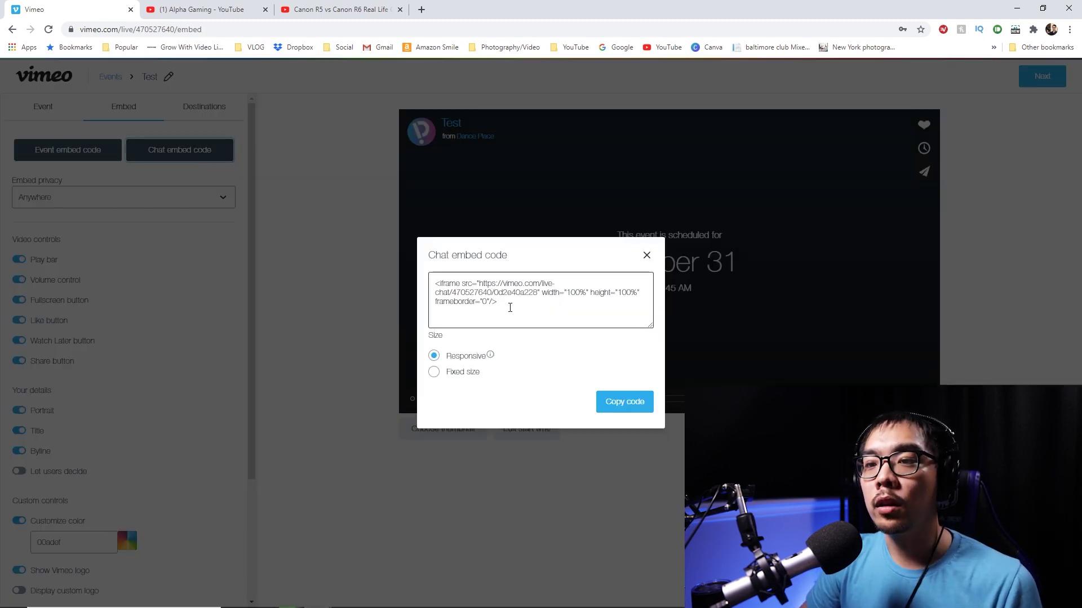
drag(509, 307, 432, 266)
click(530, 346)
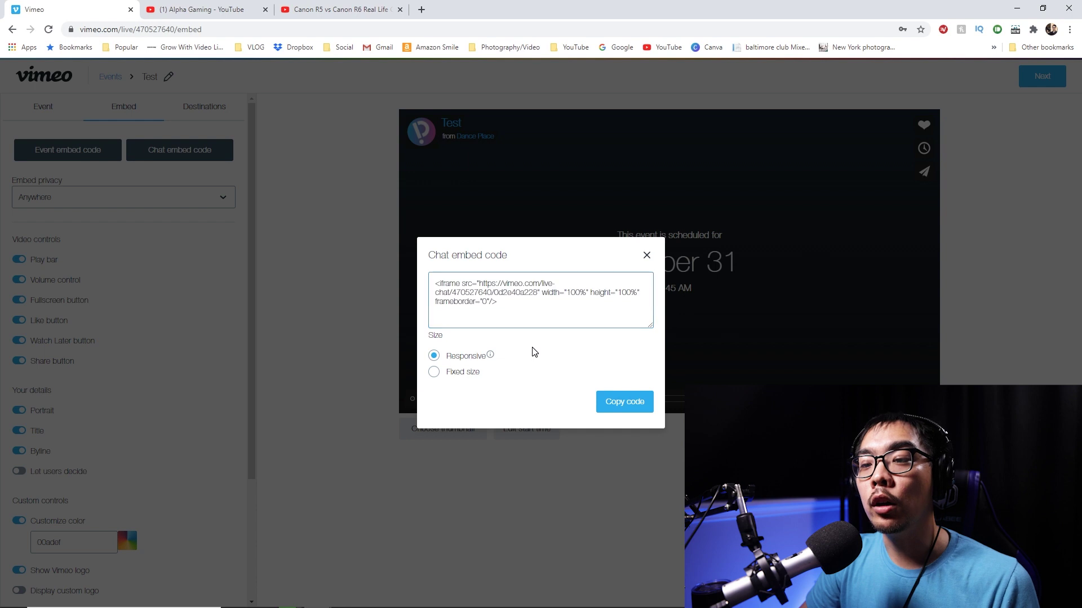
click(646, 254)
scroll(111, 304, down, 3)
scroll(111, 304, up, 3)
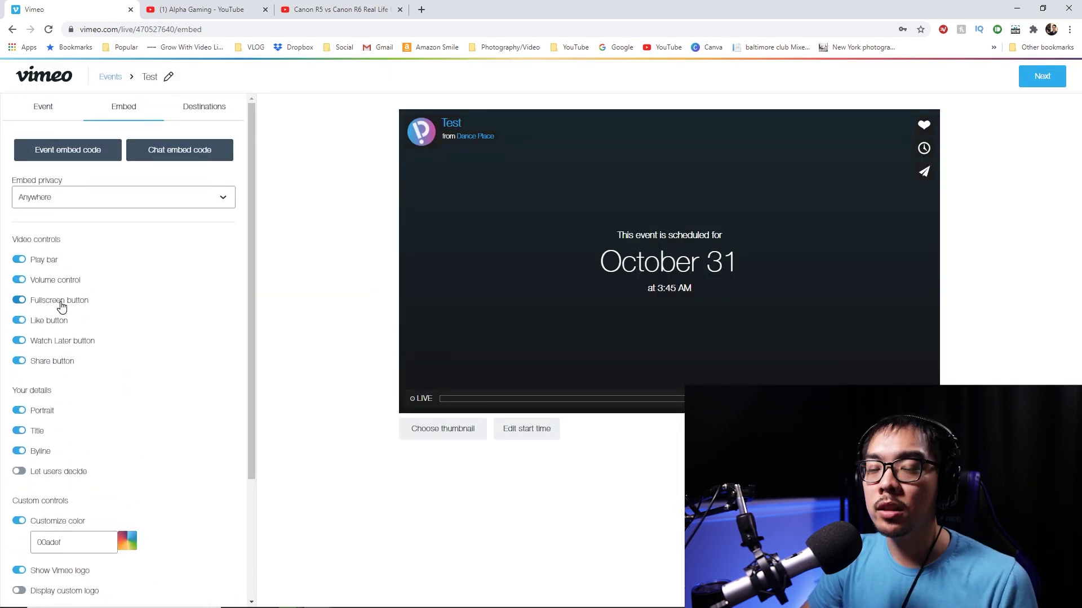
Turn off the player's Fullscreen, Volume, Title and Byline options and continue to the live preview.
click(19, 300)
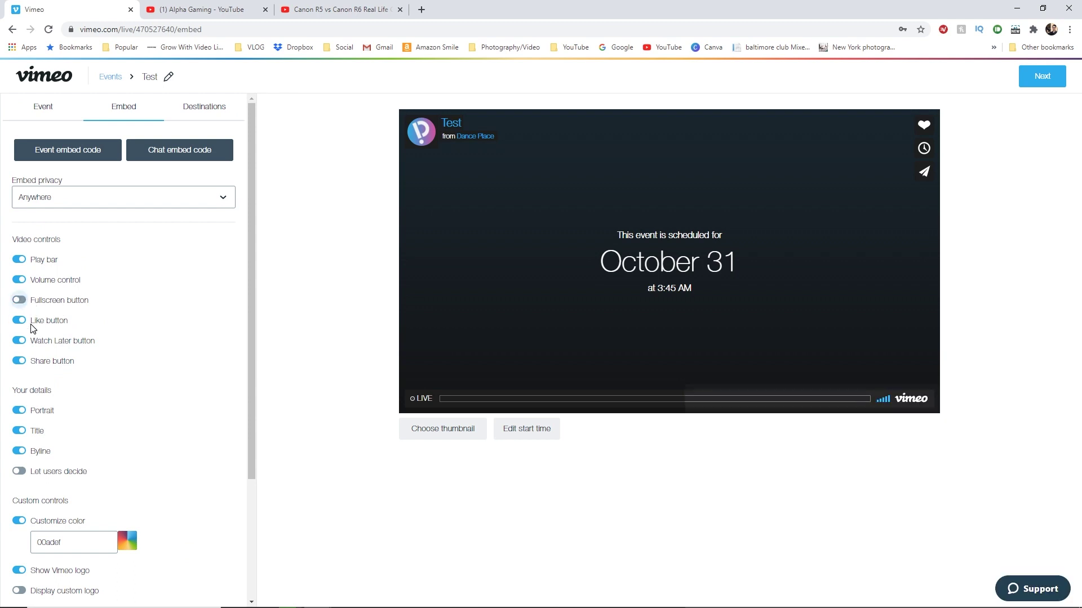
click(20, 281)
scroll(77, 405, down, 3)
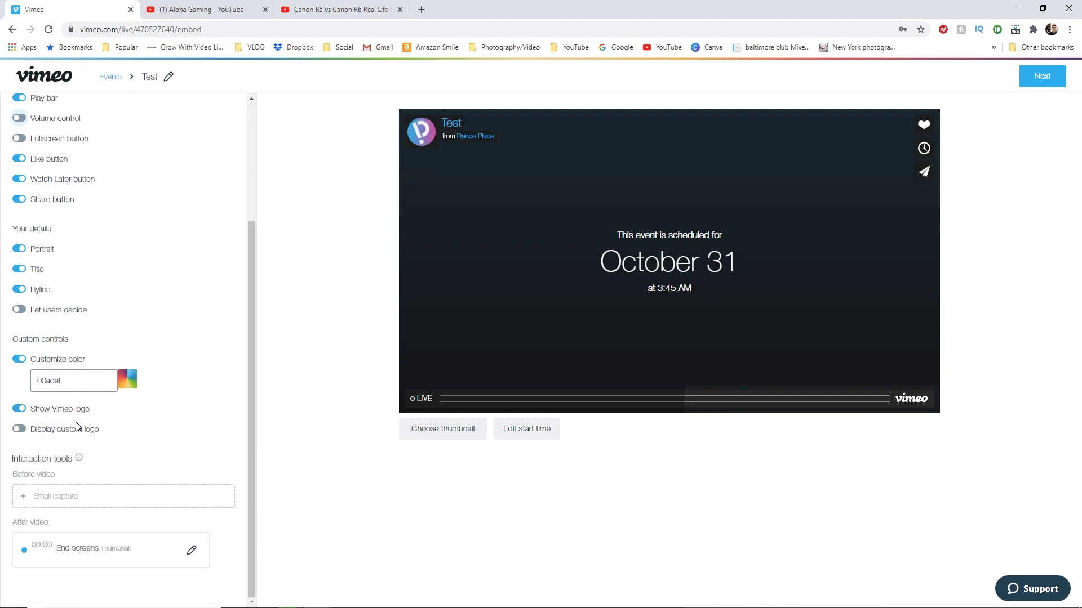
scroll(78, 425, up, 2)
scroll(78, 426, up, 1)
click(19, 416)
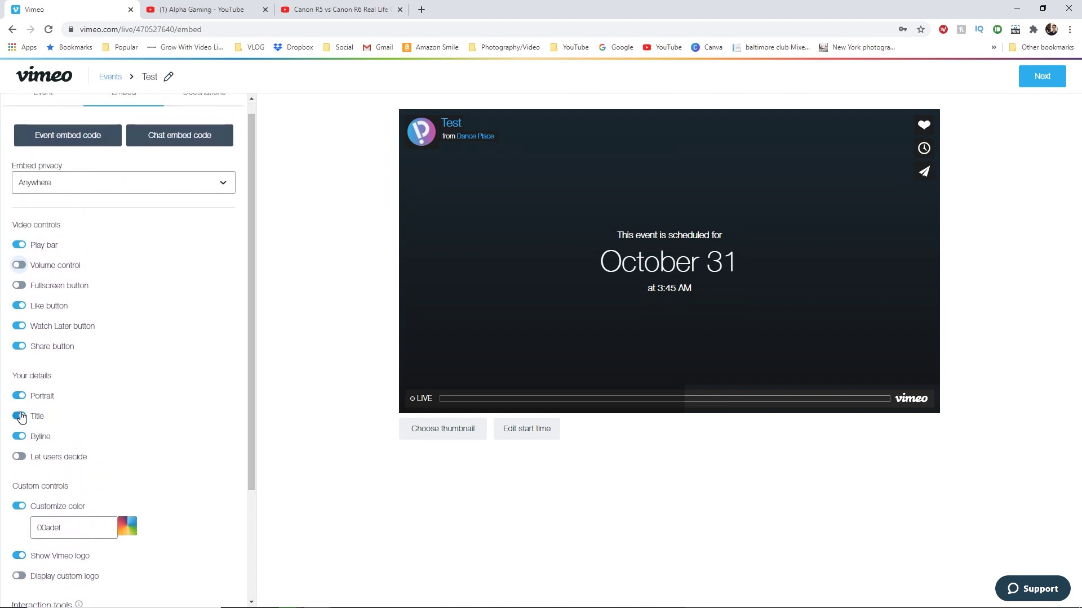
click(19, 436)
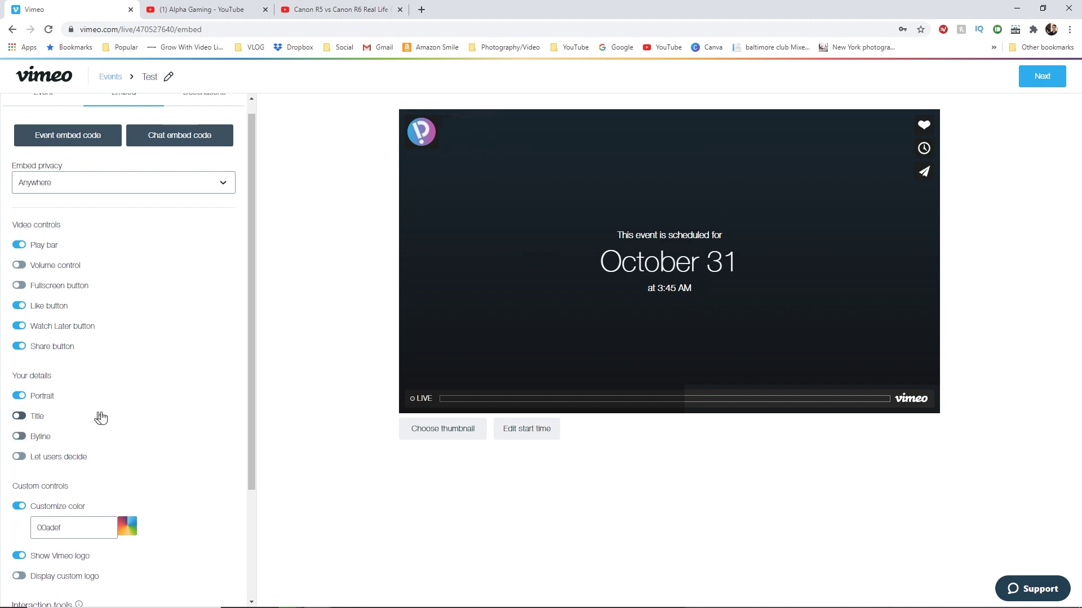
scroll(99, 414, up, 1)
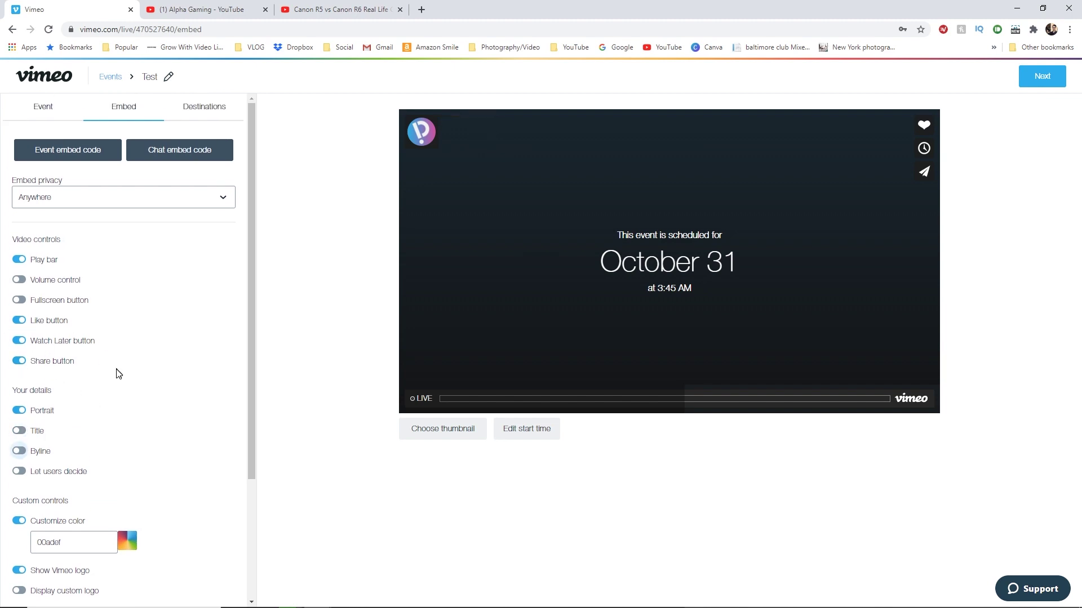
click(1038, 77)
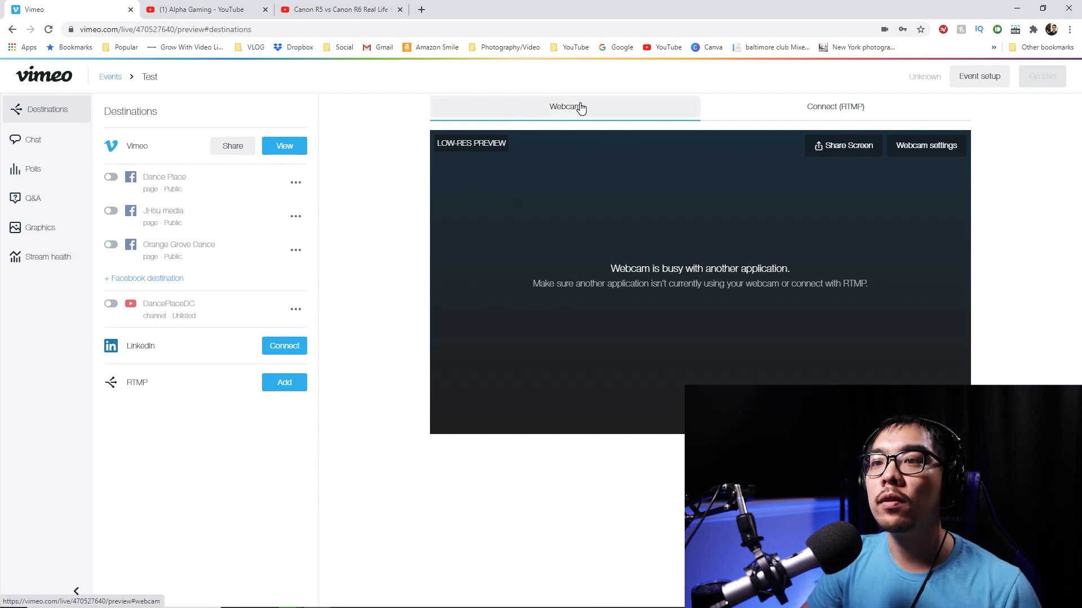
Show the Connect (RTMP) details, copy the stream key, and enable Preview stream before going live.
click(820, 109)
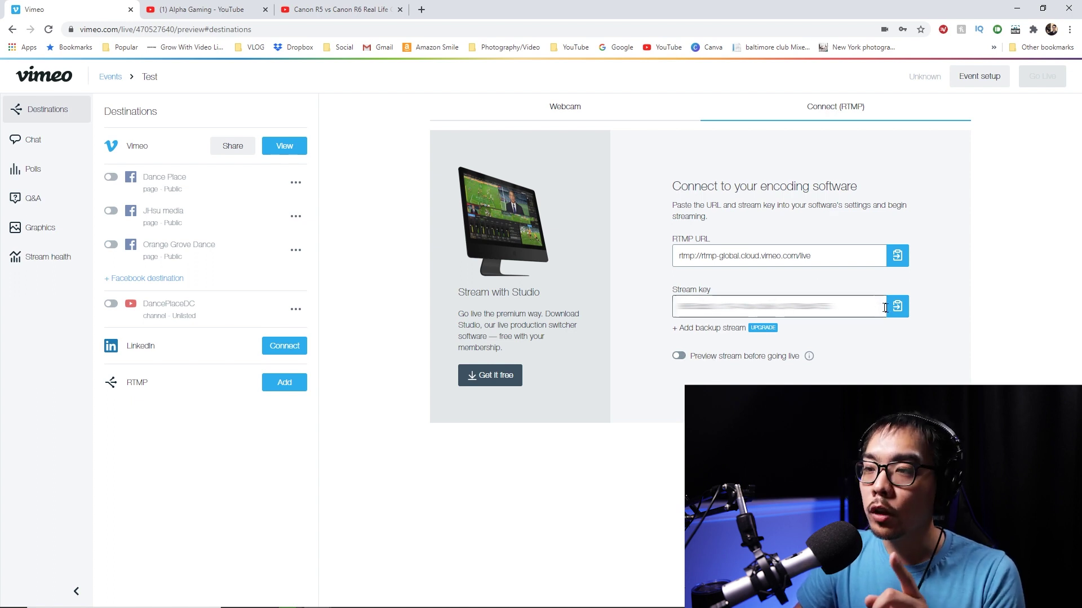
click(904, 310)
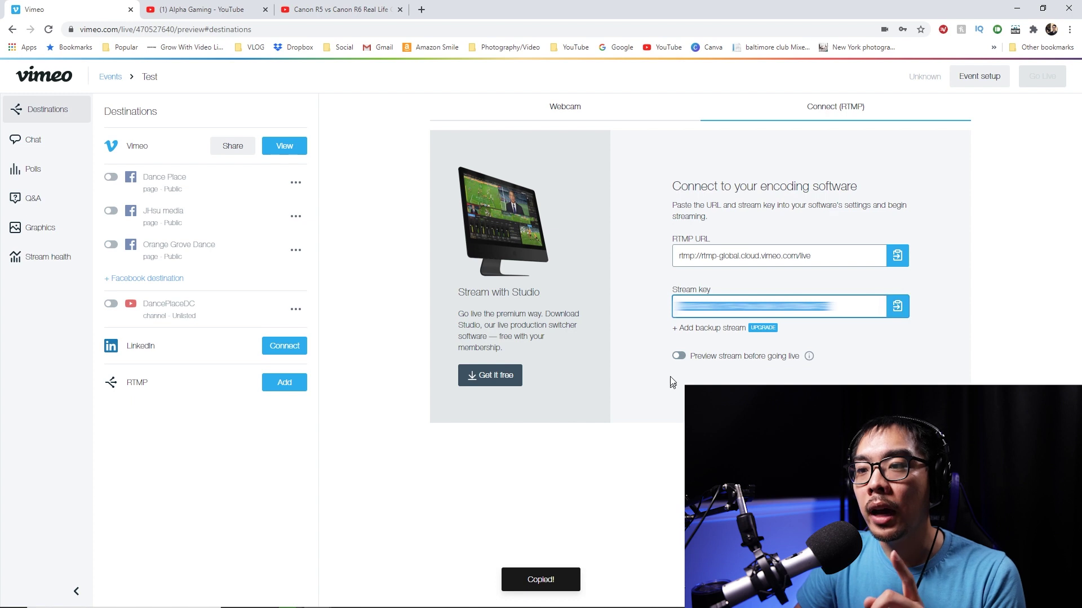
click(679, 360)
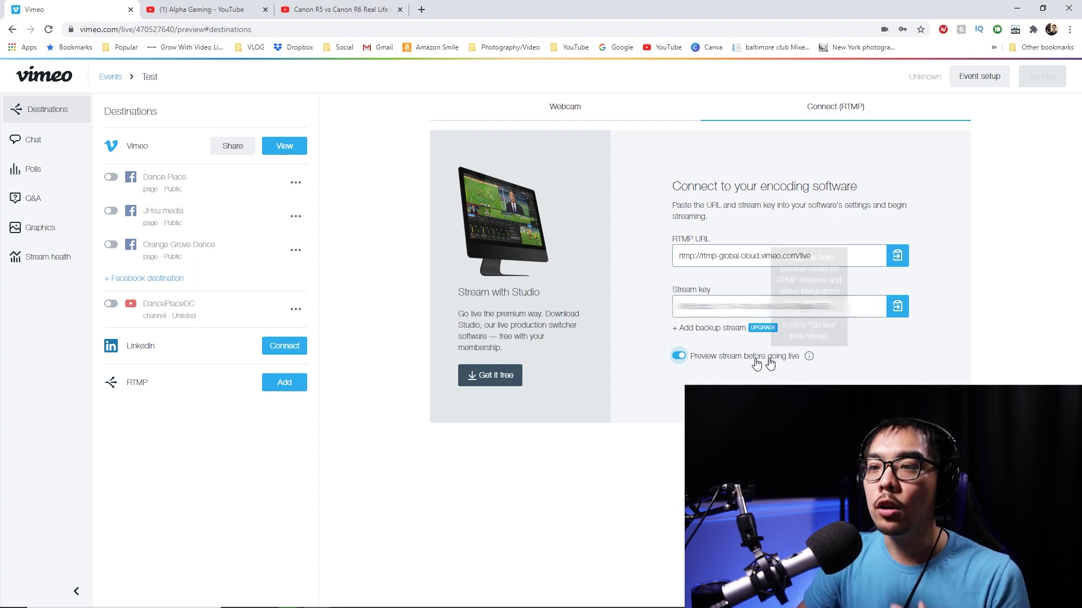
Replace the OBS stream key with the copied Vimeo stream key.
click(897, 307)
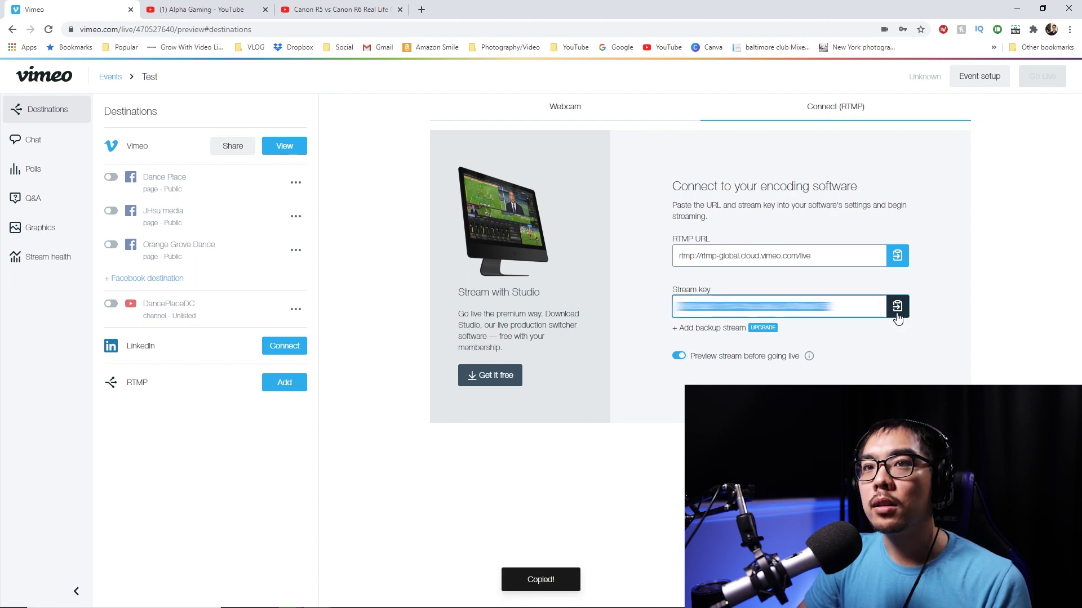
click(1023, 7)
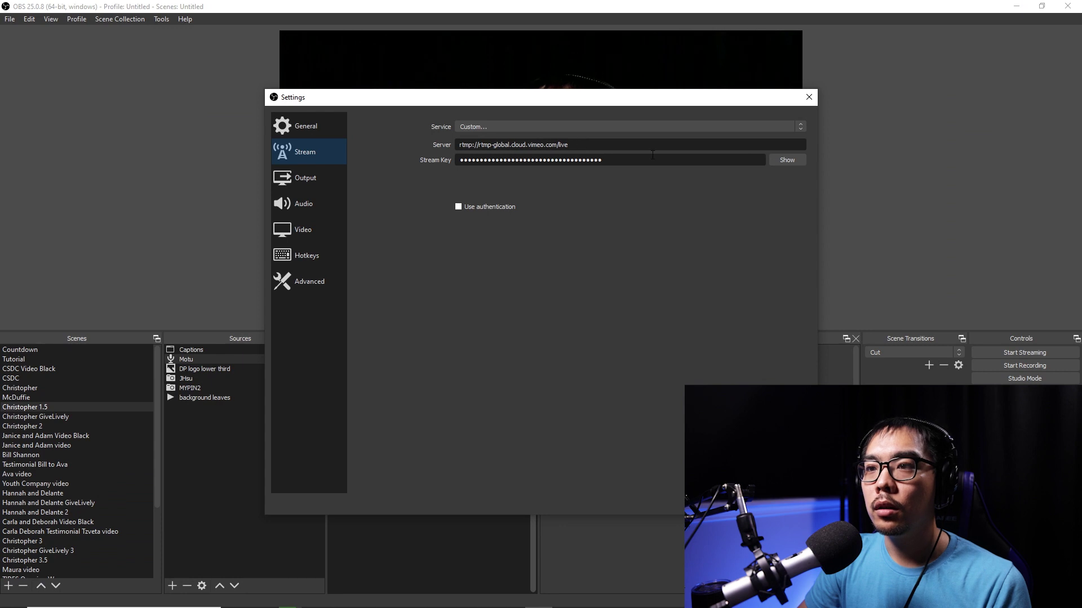
drag(652, 159, 470, 161)
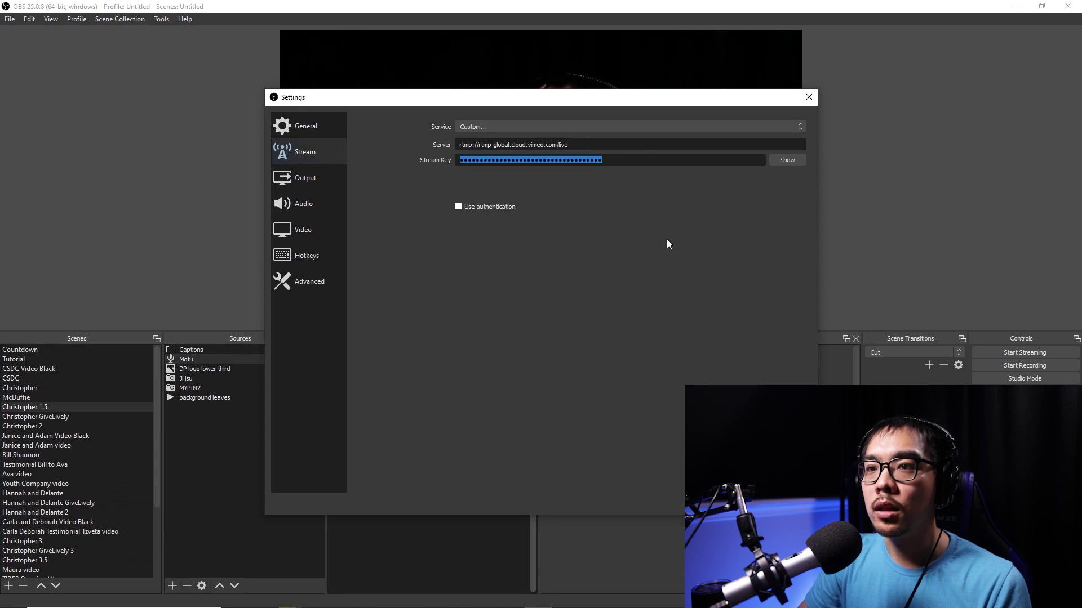
key(ctrl+v)
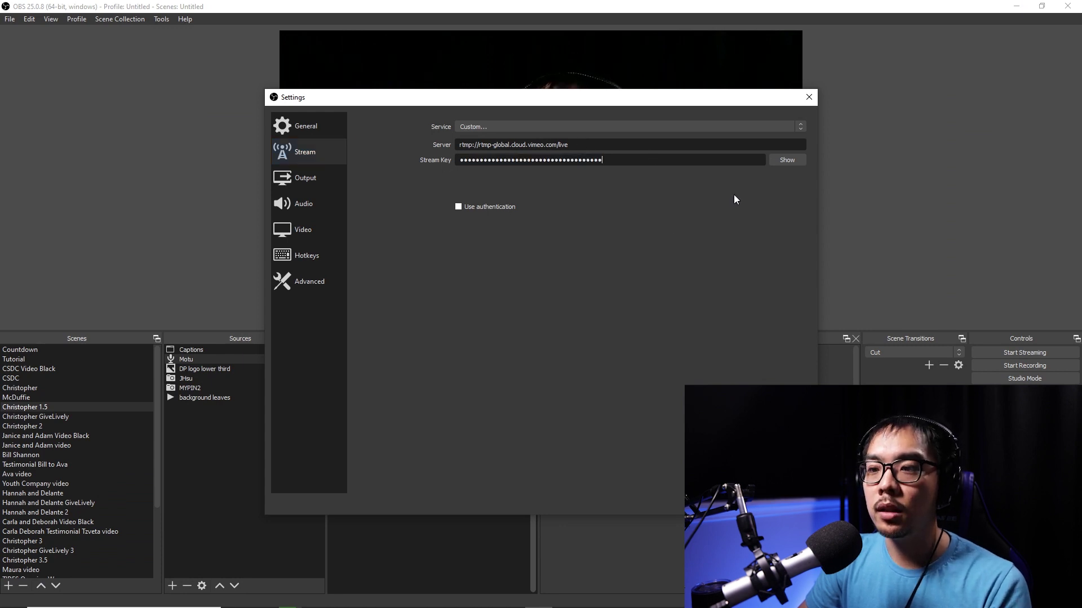
mouse_move(569, 605)
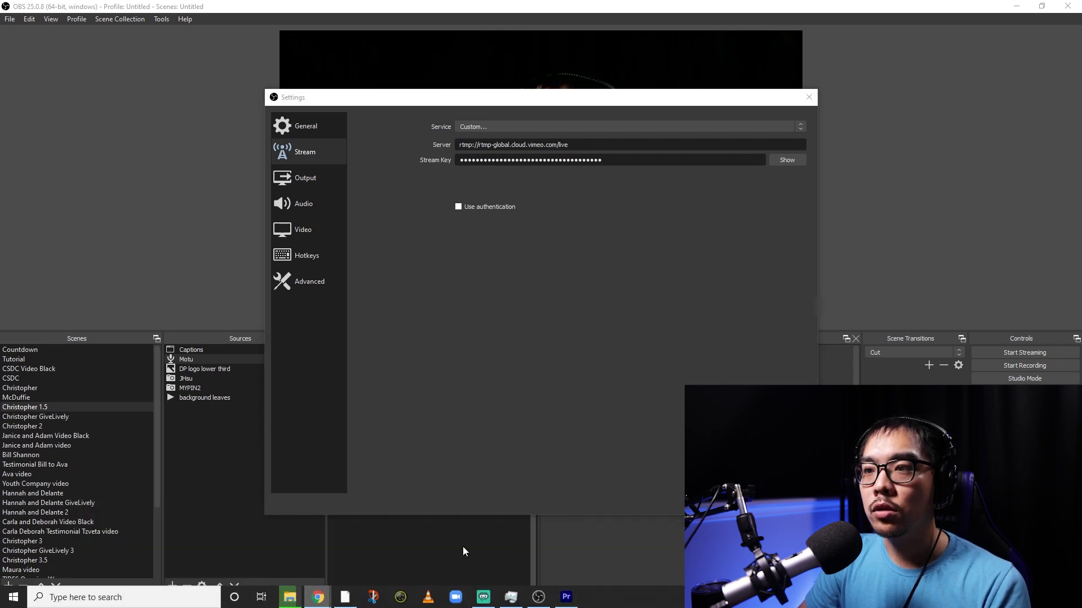
Set the OBS server to rtmp://rtmp-global.cloud.vimeo.com/live and apply the settings.
key(alt+Tab)
click(897, 255)
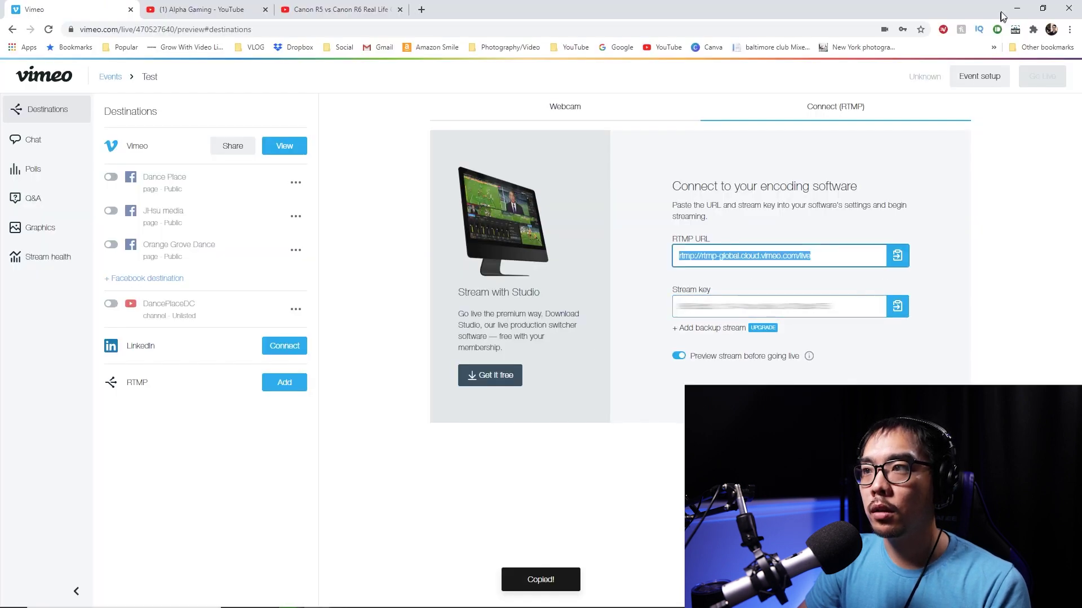
click(1017, 8)
drag(569, 145, 440, 150)
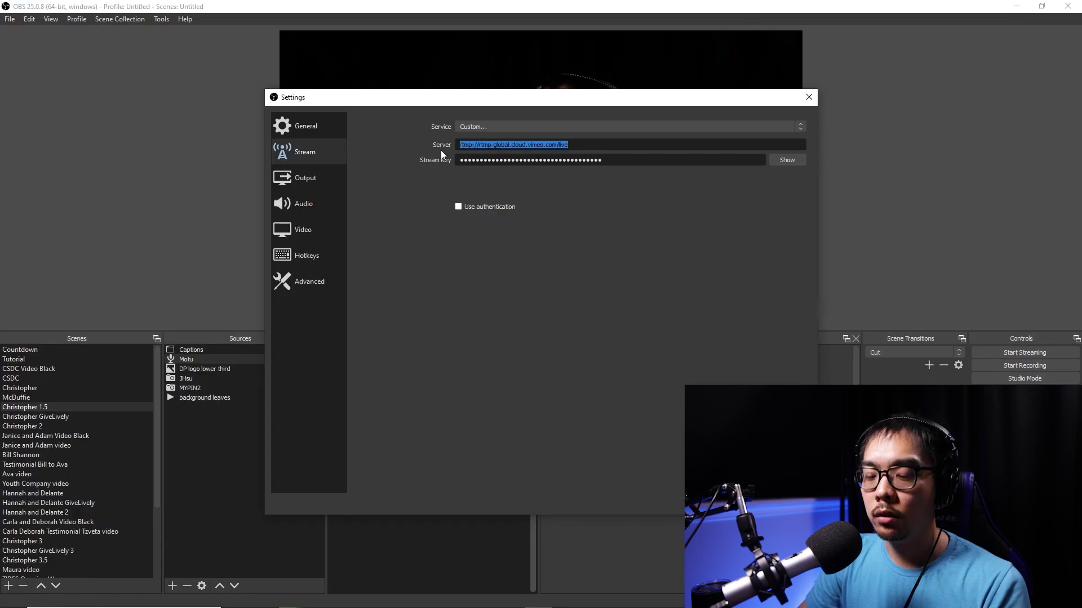
key(ctrl+v)
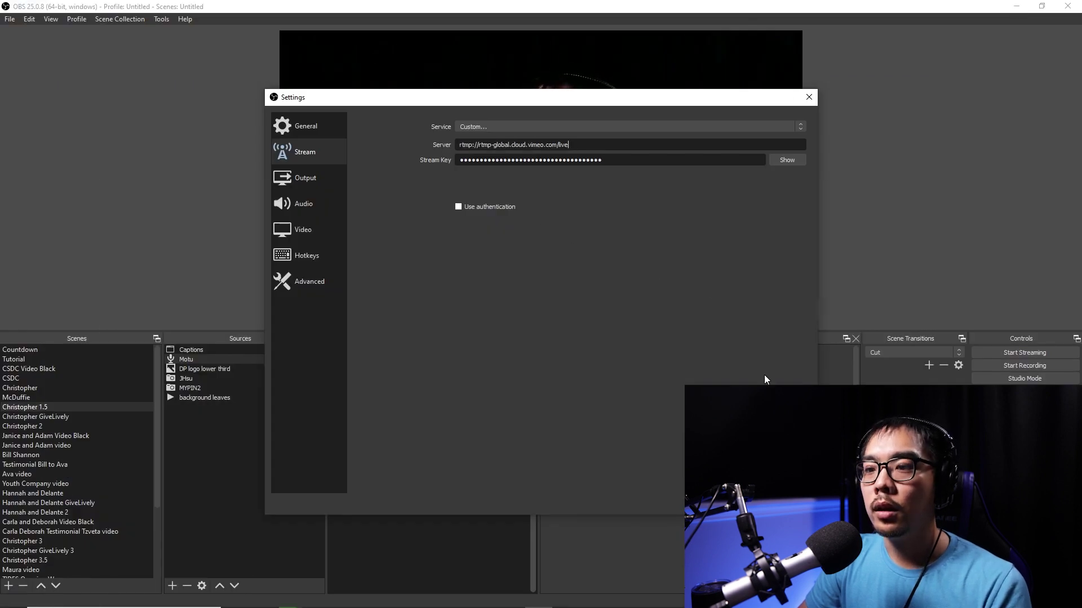
click(708, 502)
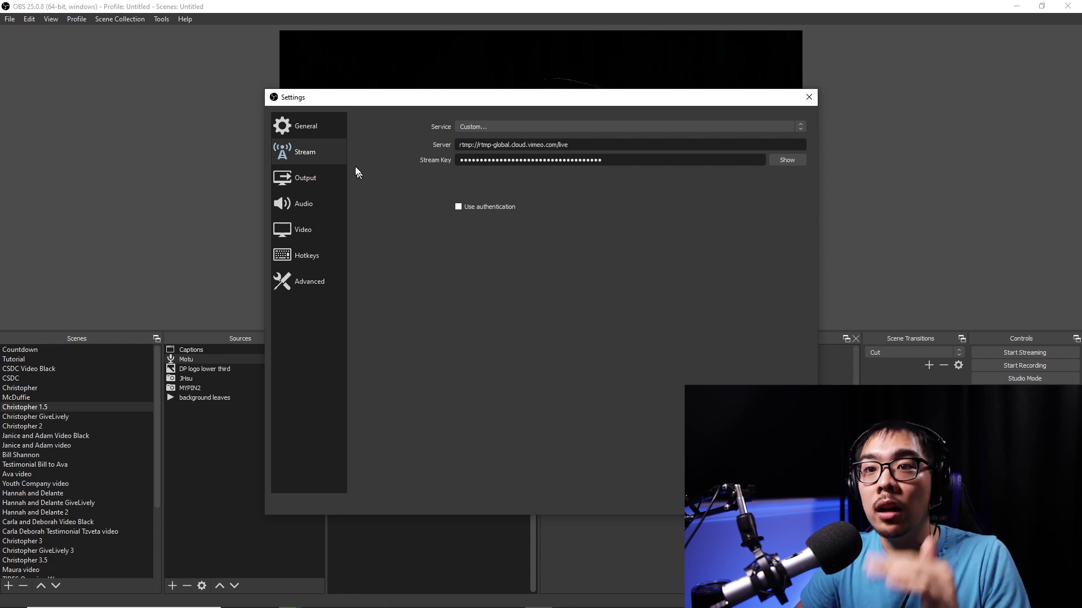
Review the General and Output settings pages, then close Settings with OK.
click(316, 127)
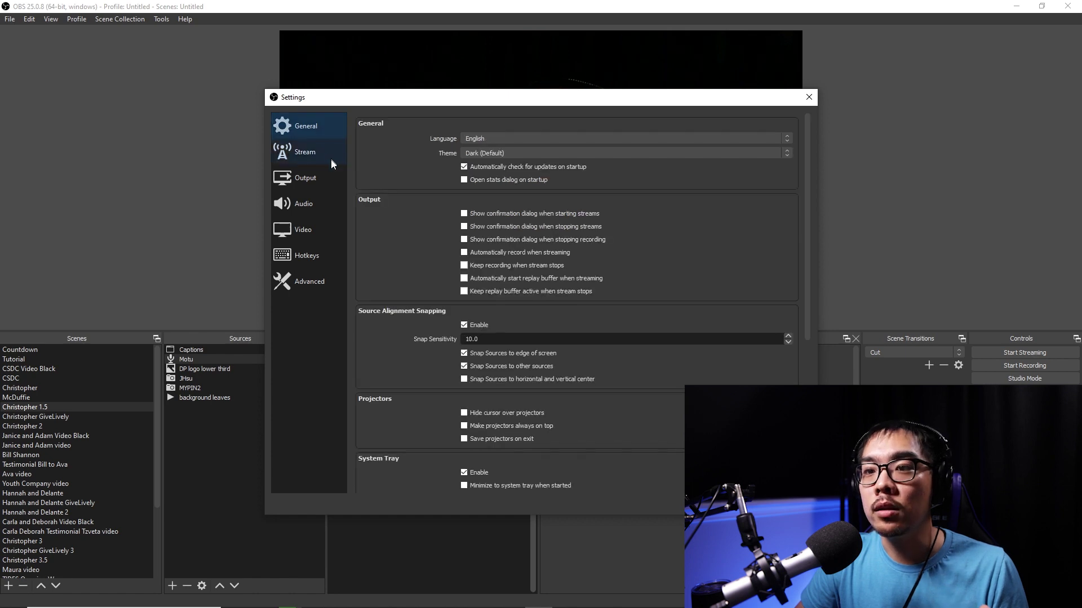
click(288, 185)
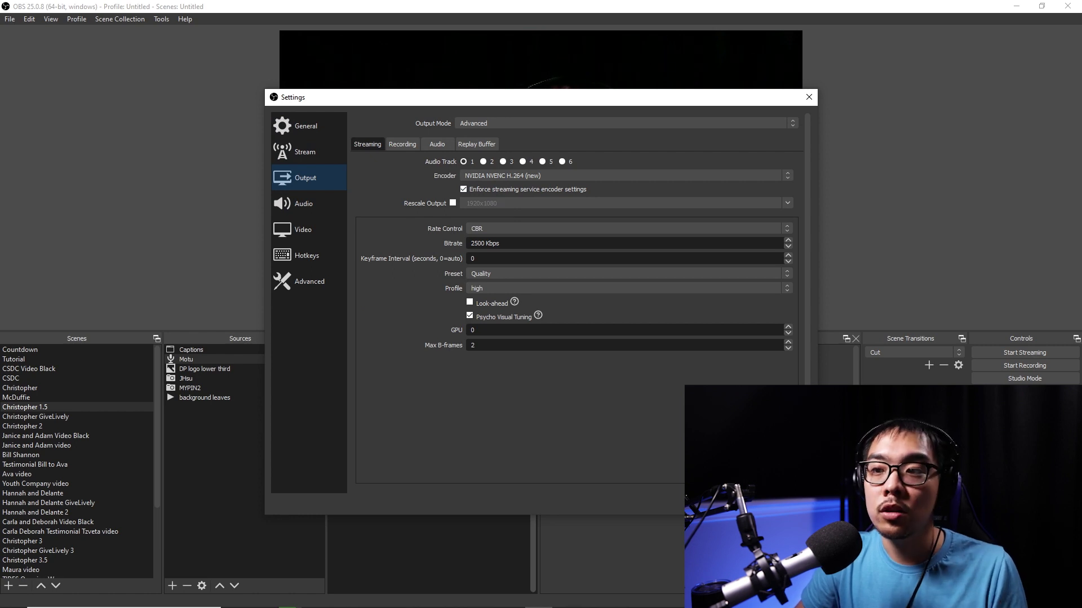
click(712, 501)
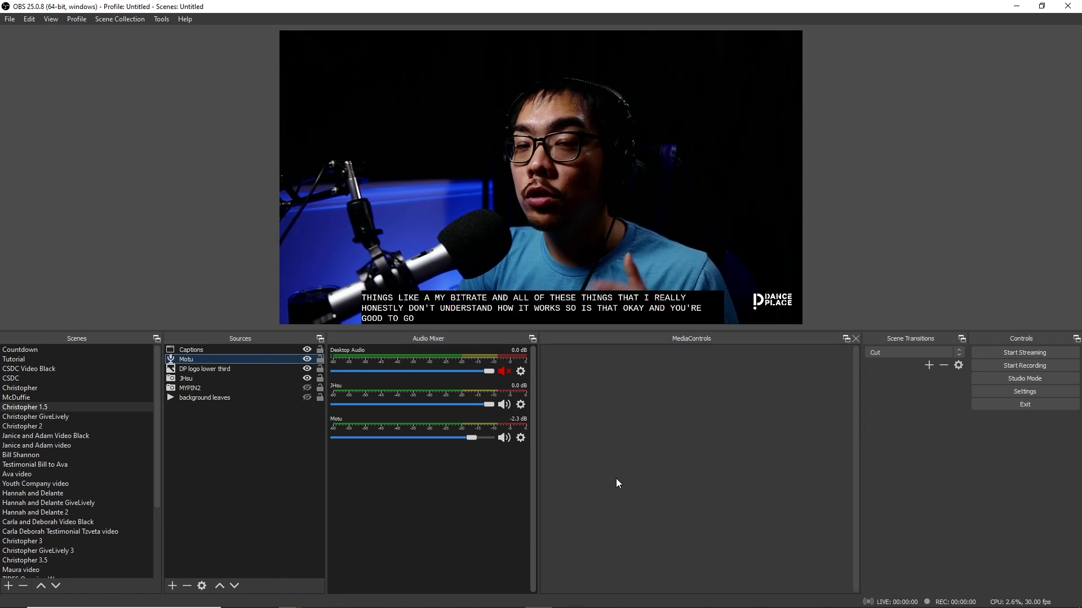
Start streaming to Vimeo and check the captioned webcam feed in the event preview.
click(1026, 355)
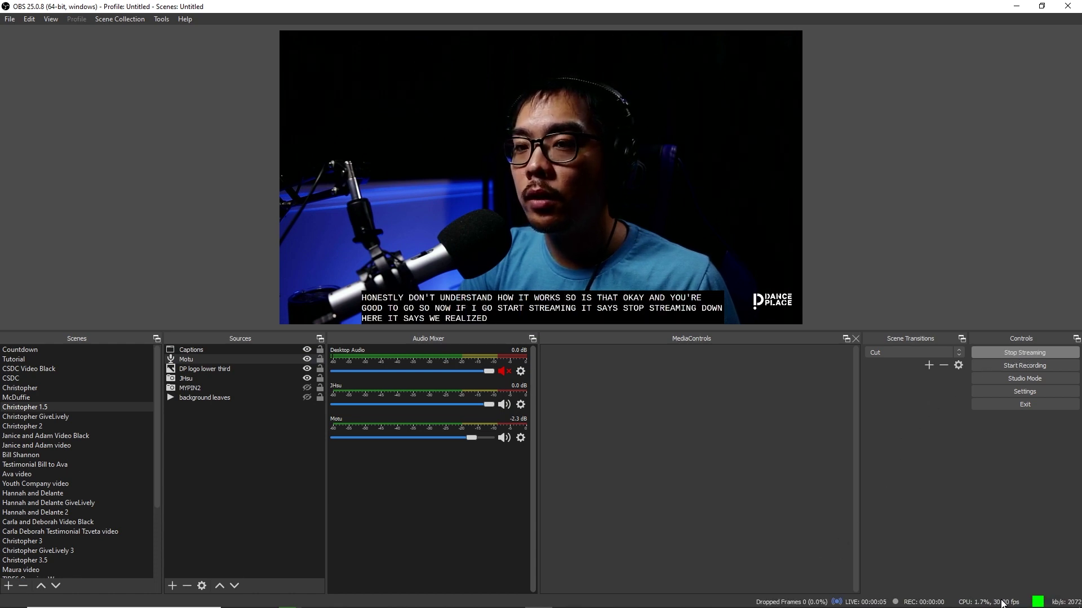
mouse_move(371, 605)
mouse_move(318, 599)
click(496, 544)
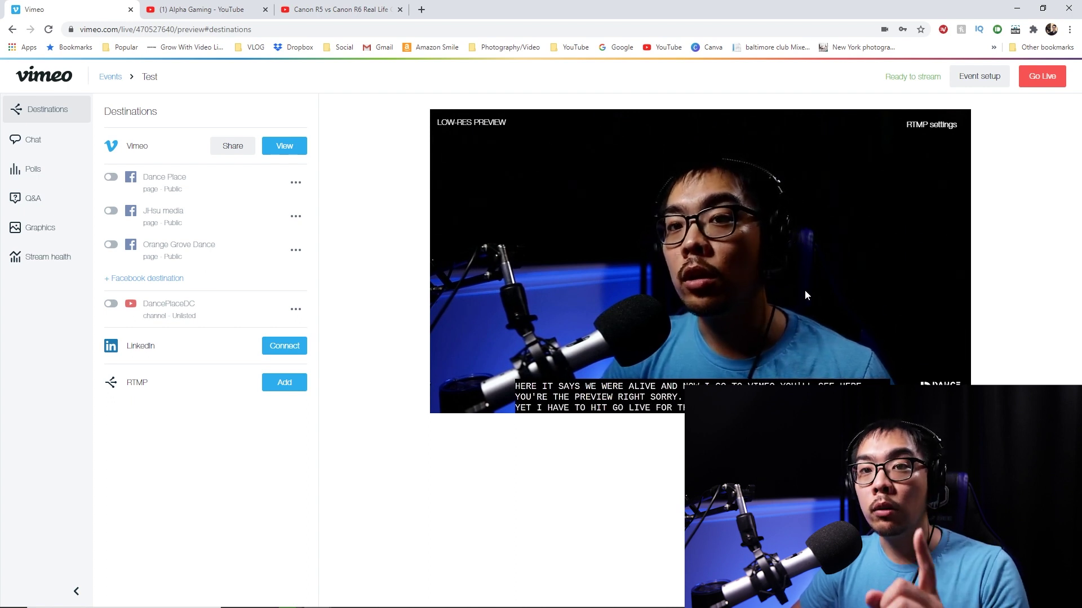
Alternate between the STOP ALL and technical difficulties scenes, ending on technical difficulties, then check Vimeo.
click(1017, 10)
drag(159, 381, 157, 504)
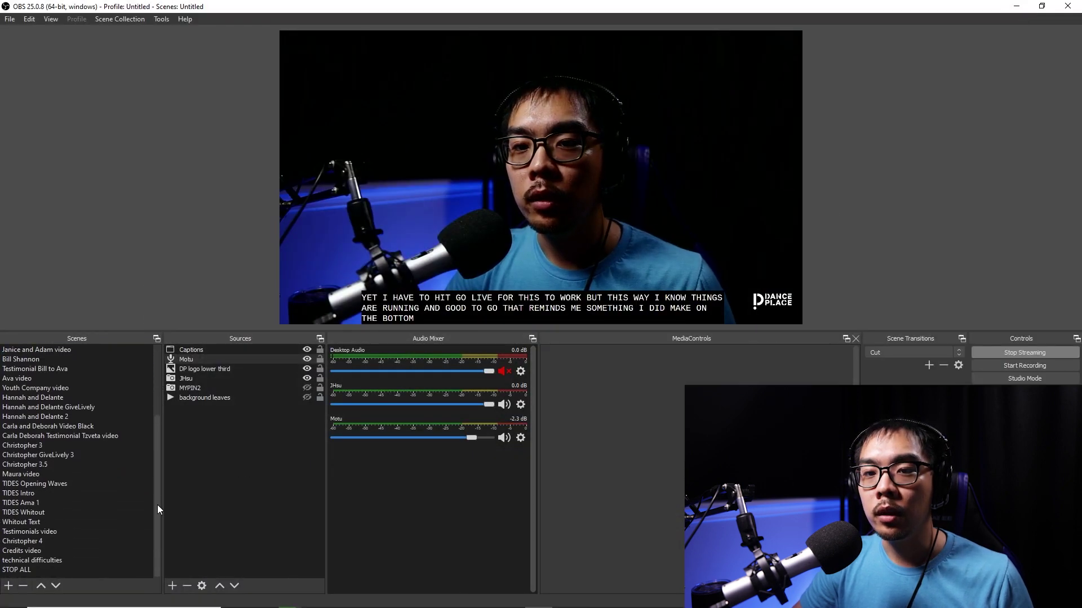
click(25, 570)
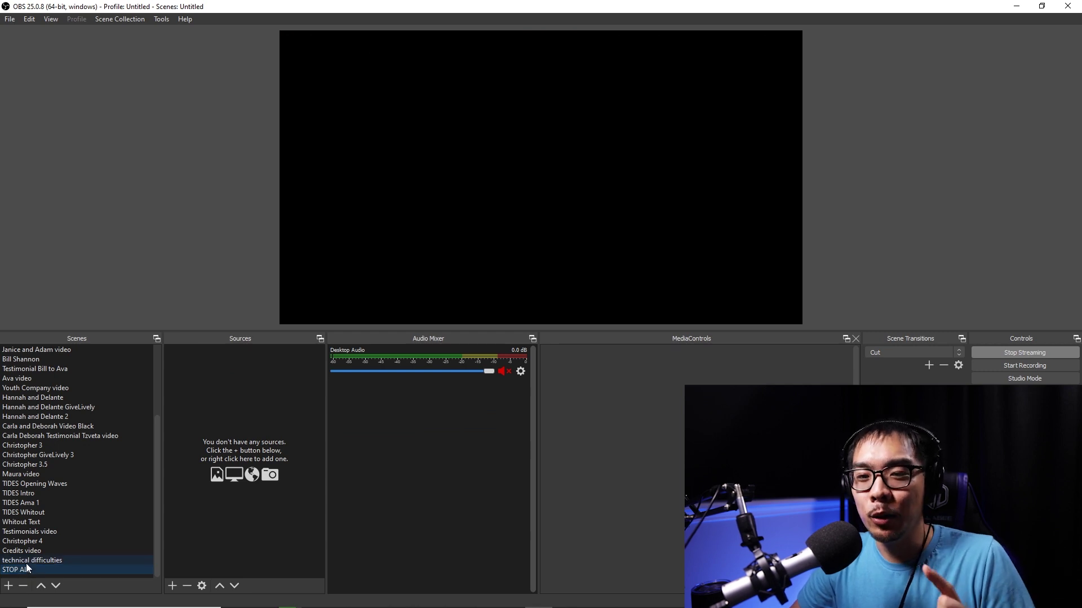
click(26, 561)
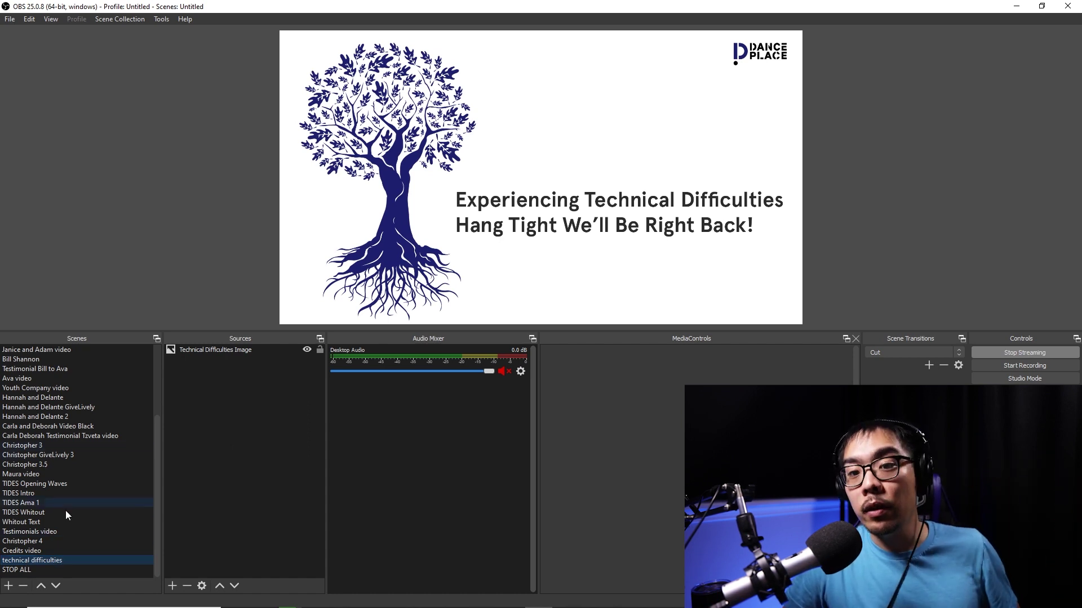
click(34, 570)
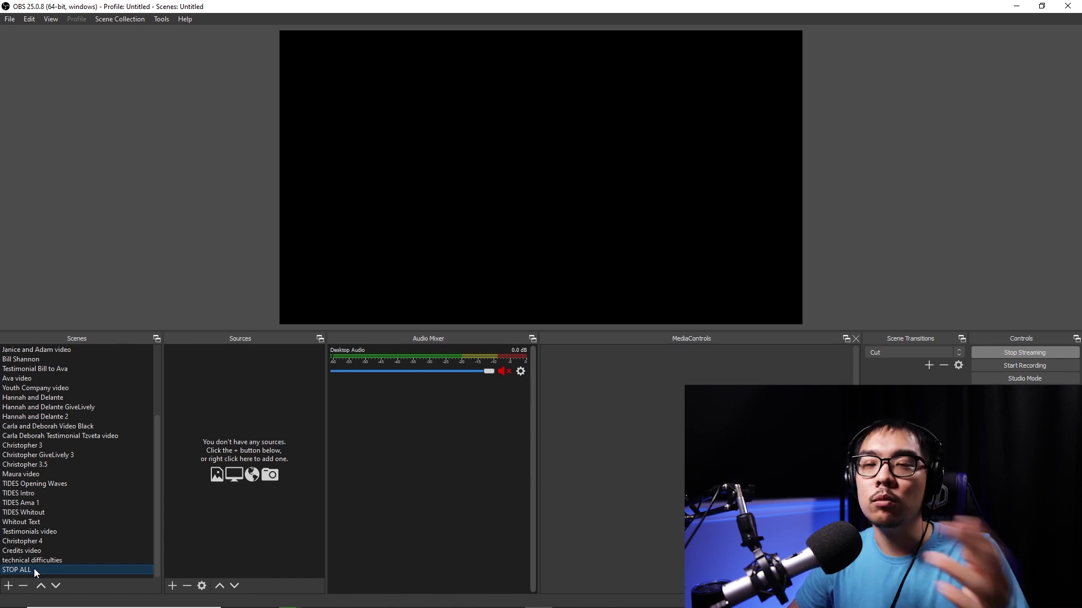
click(65, 560)
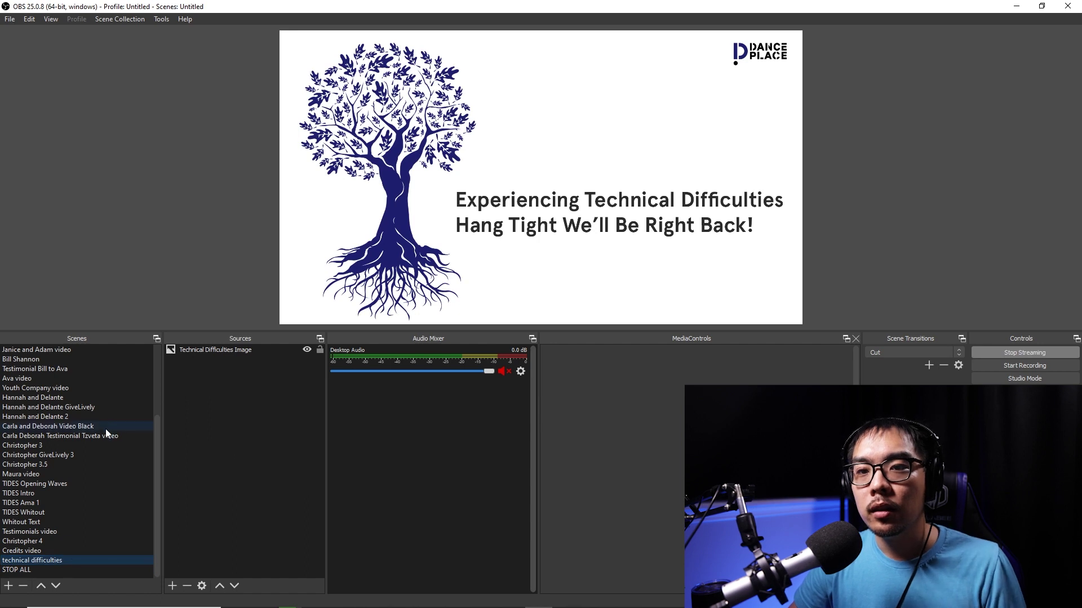
mouse_move(317, 596)
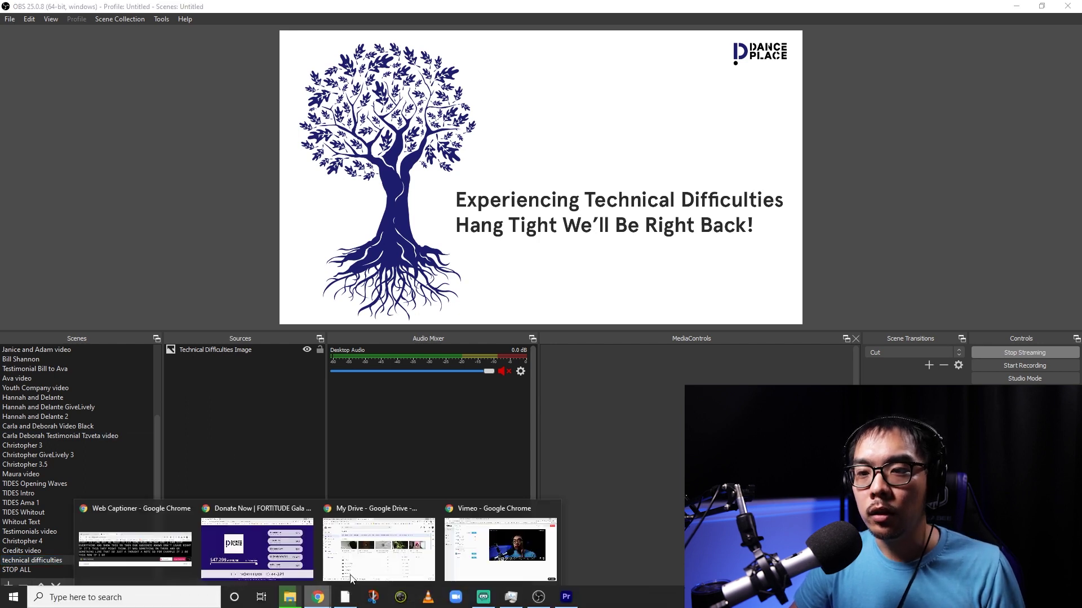
click(462, 546)
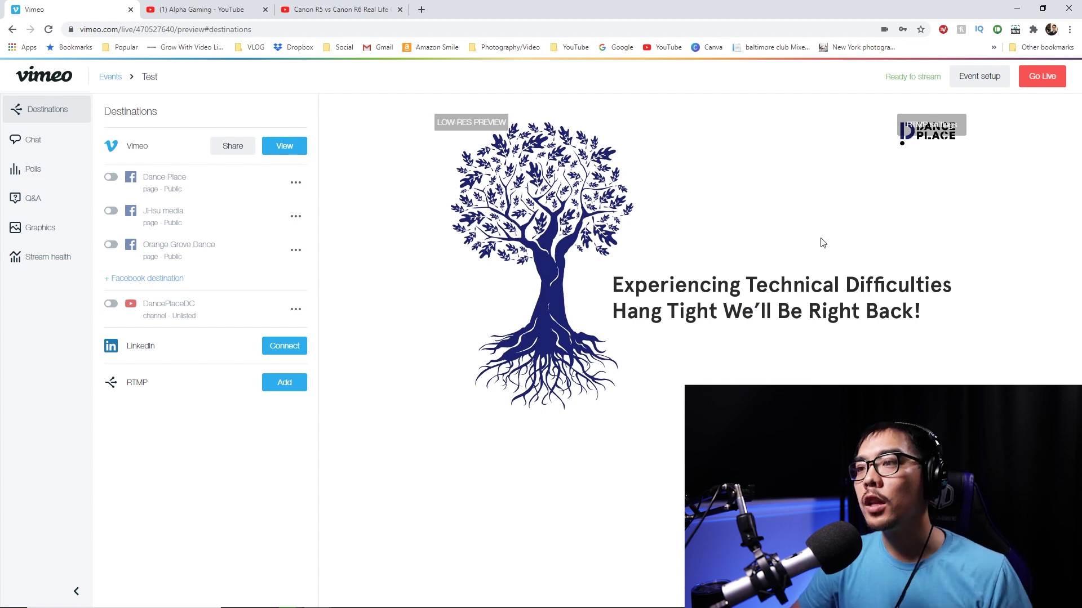
Go live on the Vimeo 'Test' event, end it, and return to OBS.
click(1043, 81)
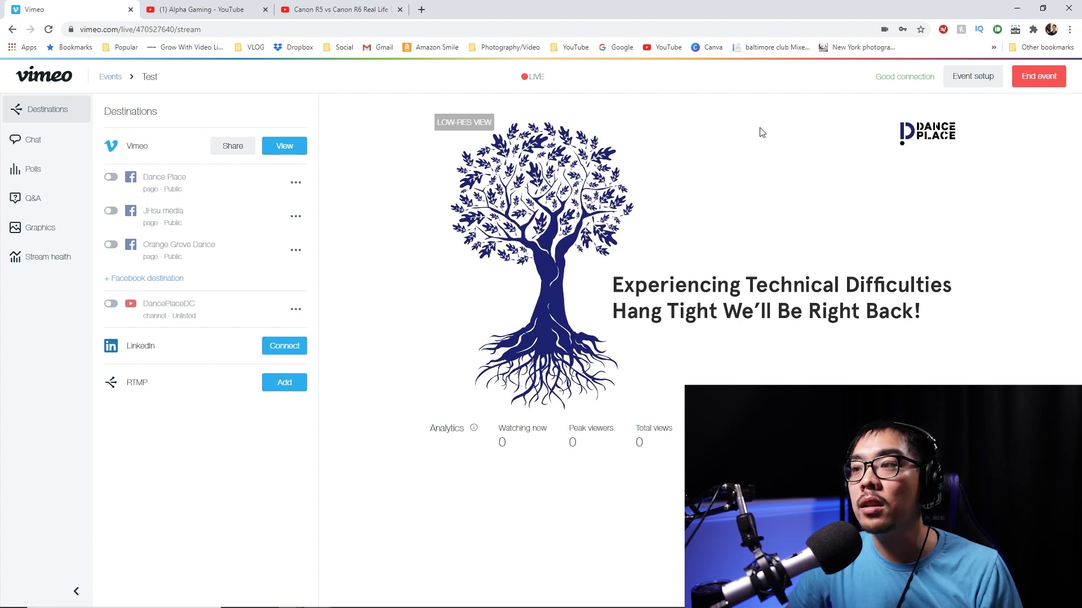
click(1038, 76)
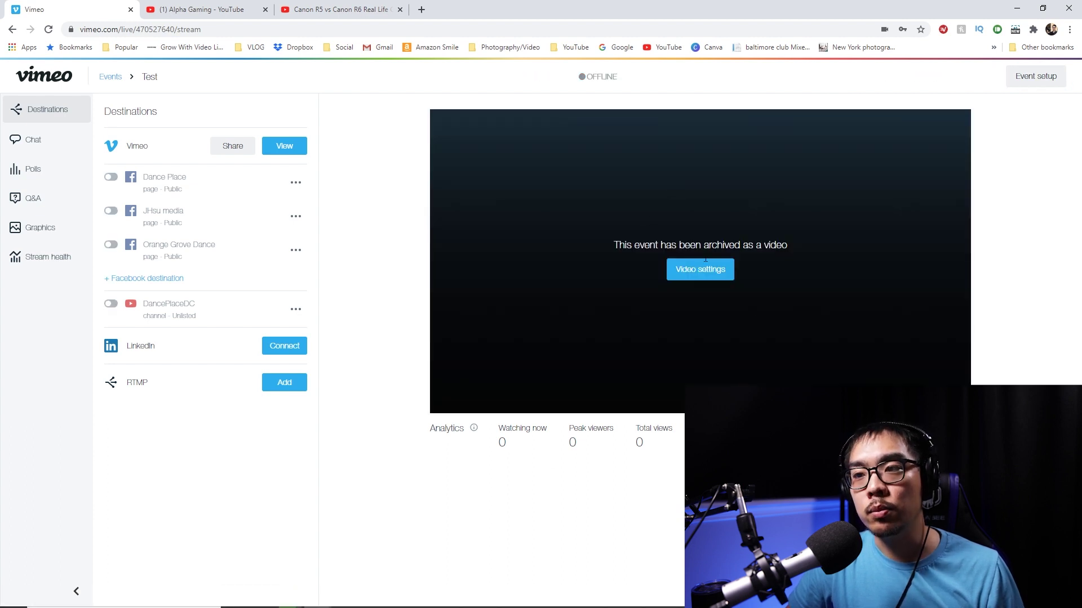
mouse_move(561, 605)
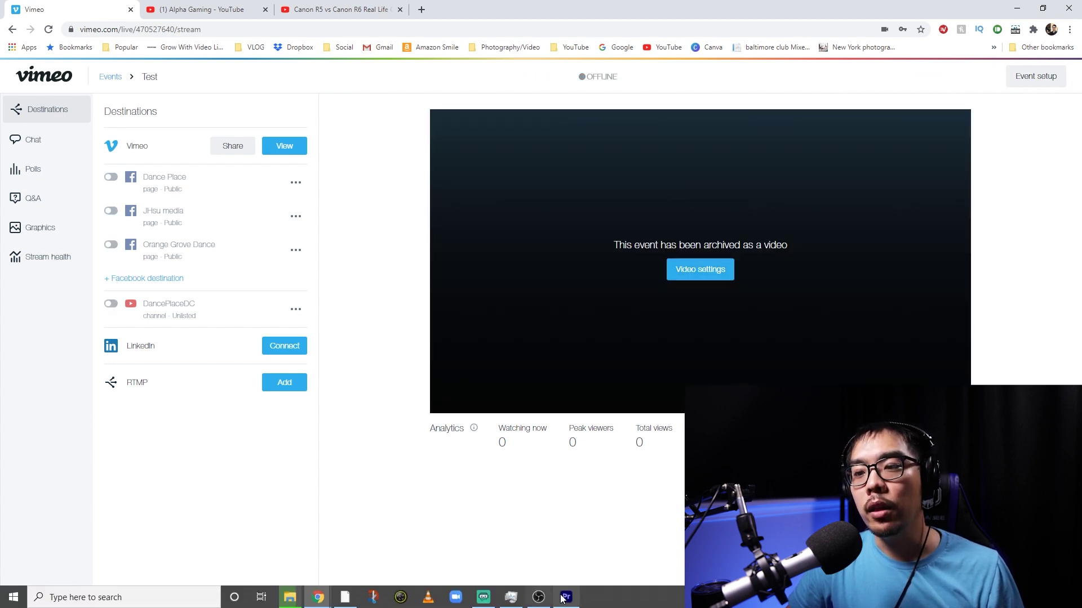
click(538, 597)
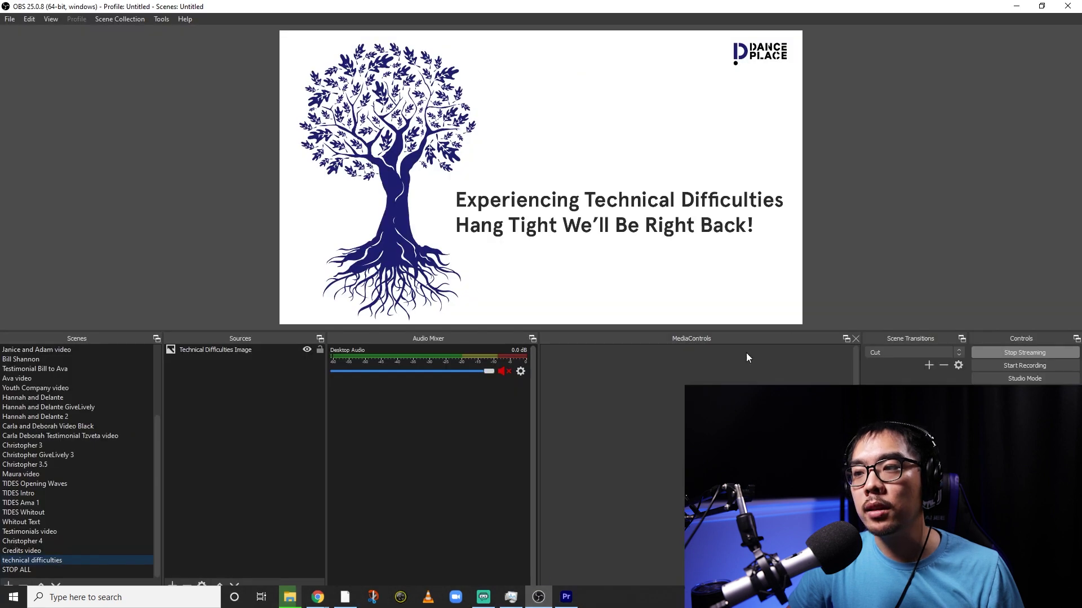
Stop the OBS stream to Vimeo.
click(1021, 353)
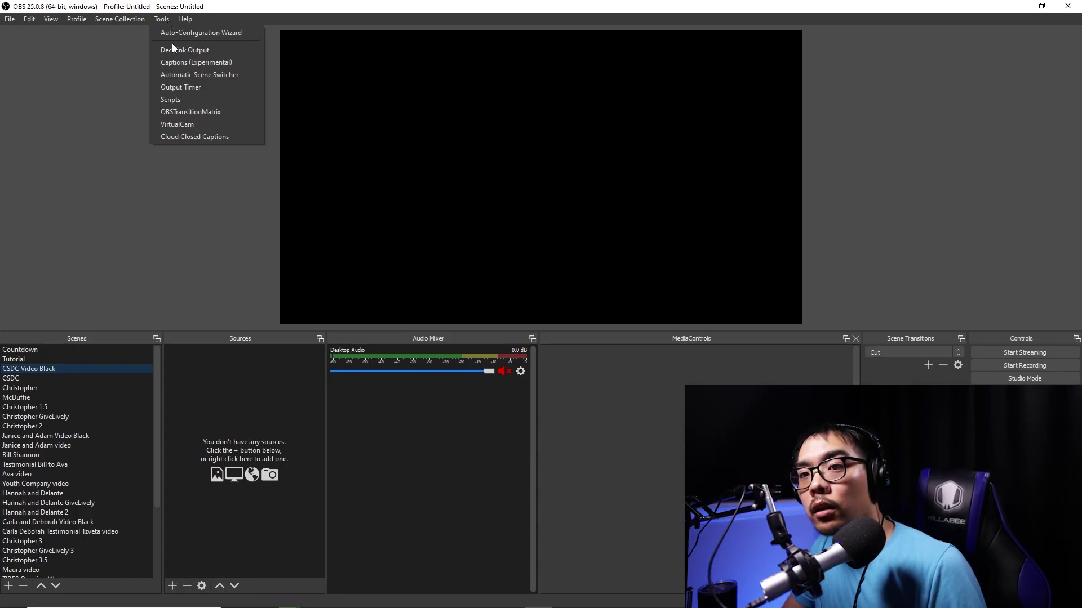
Open the scene transition matrix and enlarge it to show more scenes.
click(197, 113)
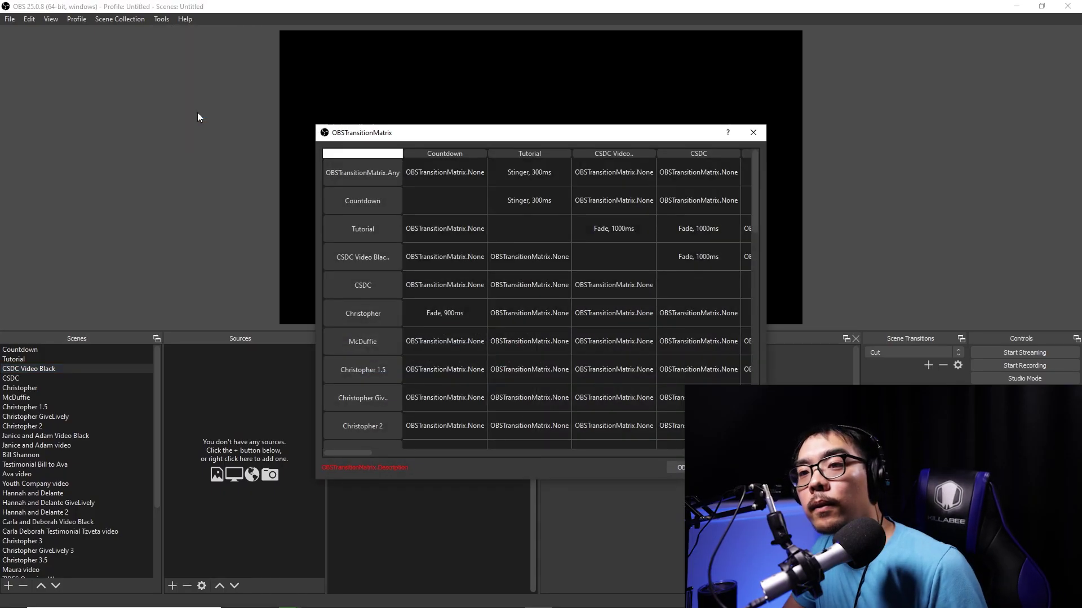
drag(488, 133, 401, 42)
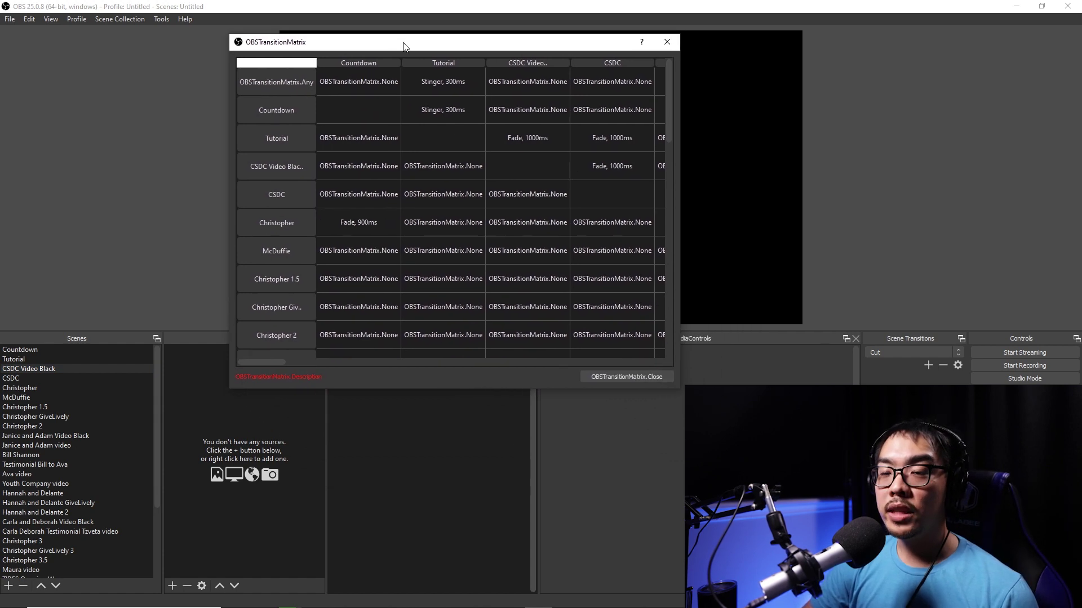
drag(678, 390, 1038, 547)
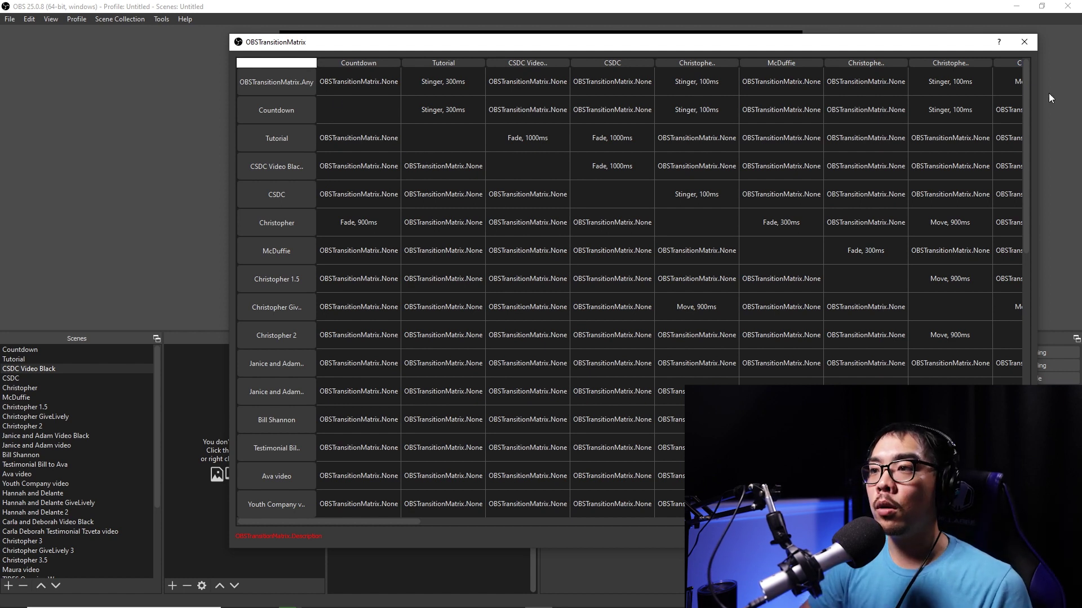
drag(1027, 91, 1032, 152)
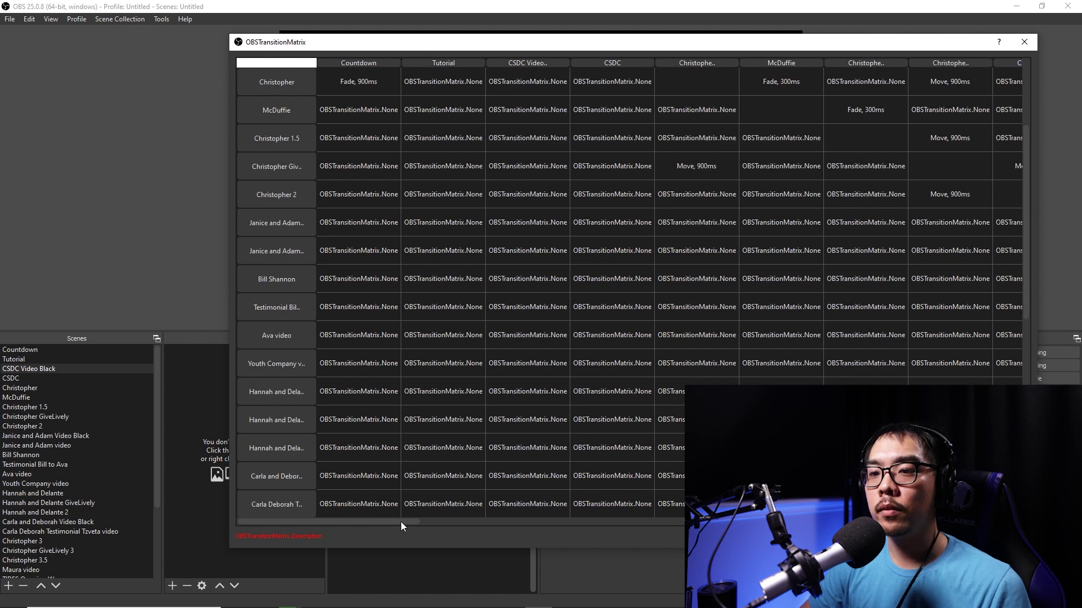
drag(403, 525, 545, 528)
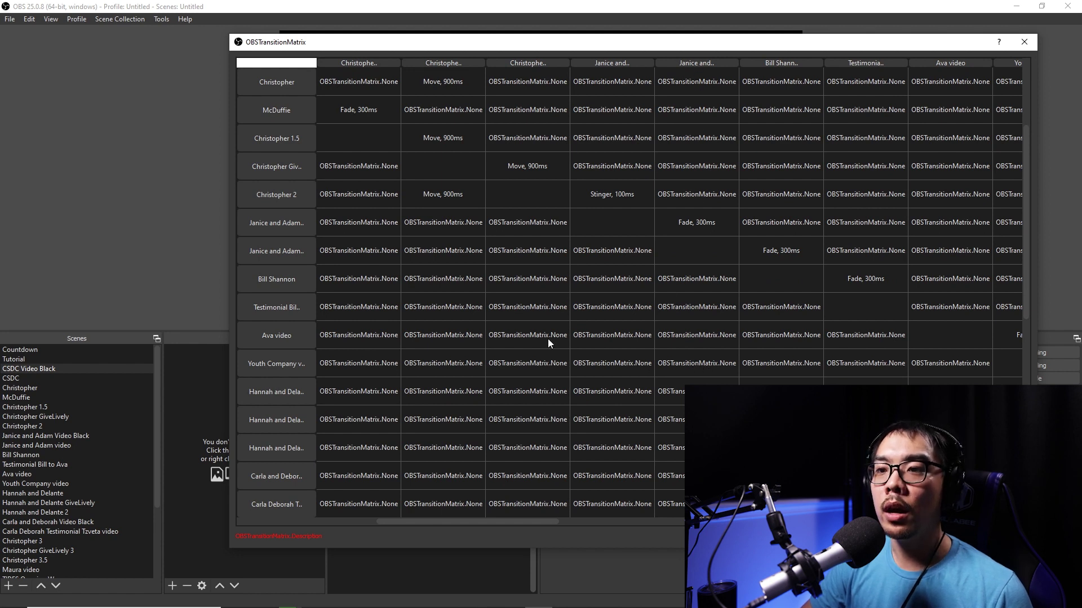
Give a Youth Company video row cell a Slide, 300ms transition.
double_click(707, 362)
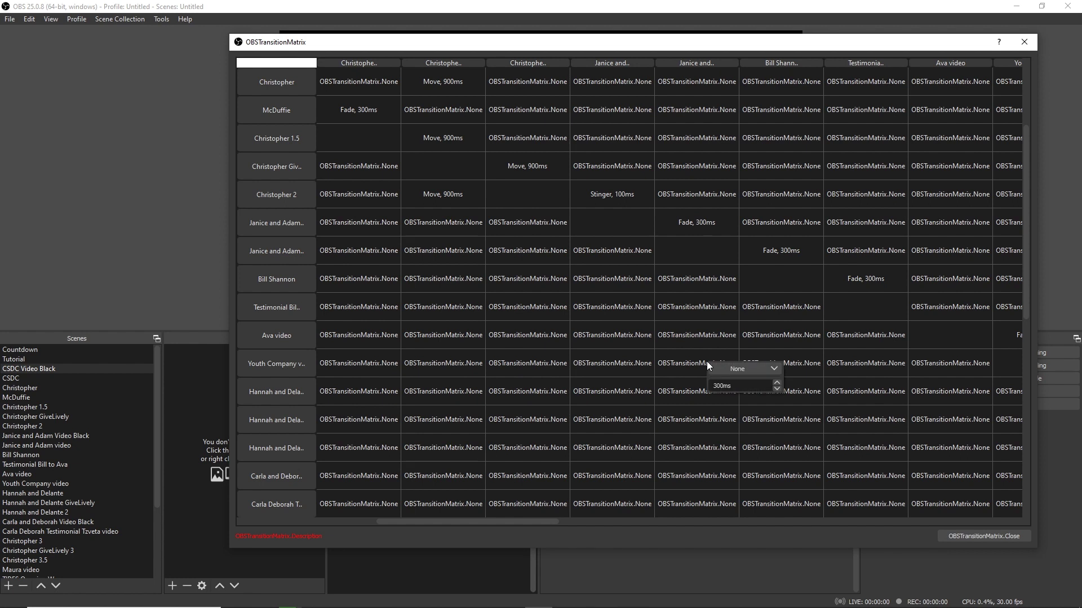
click(721, 367)
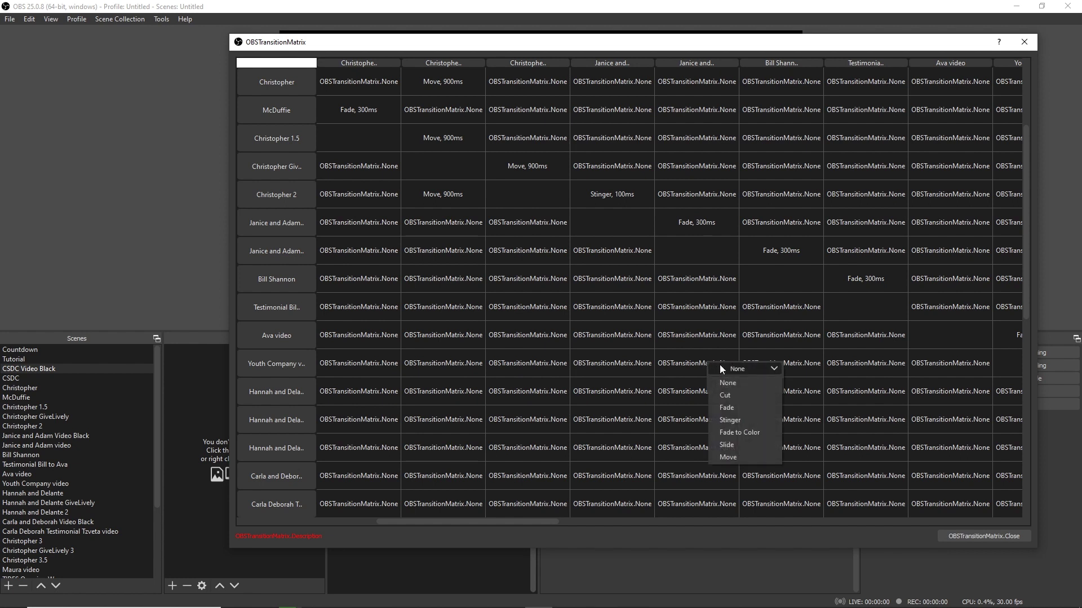
click(748, 444)
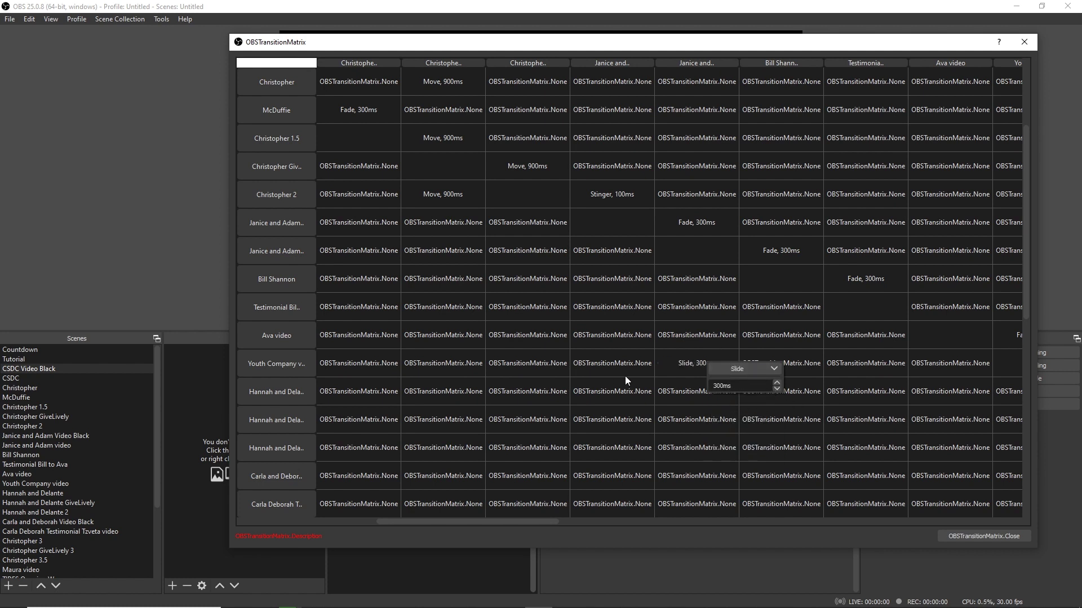
click(642, 363)
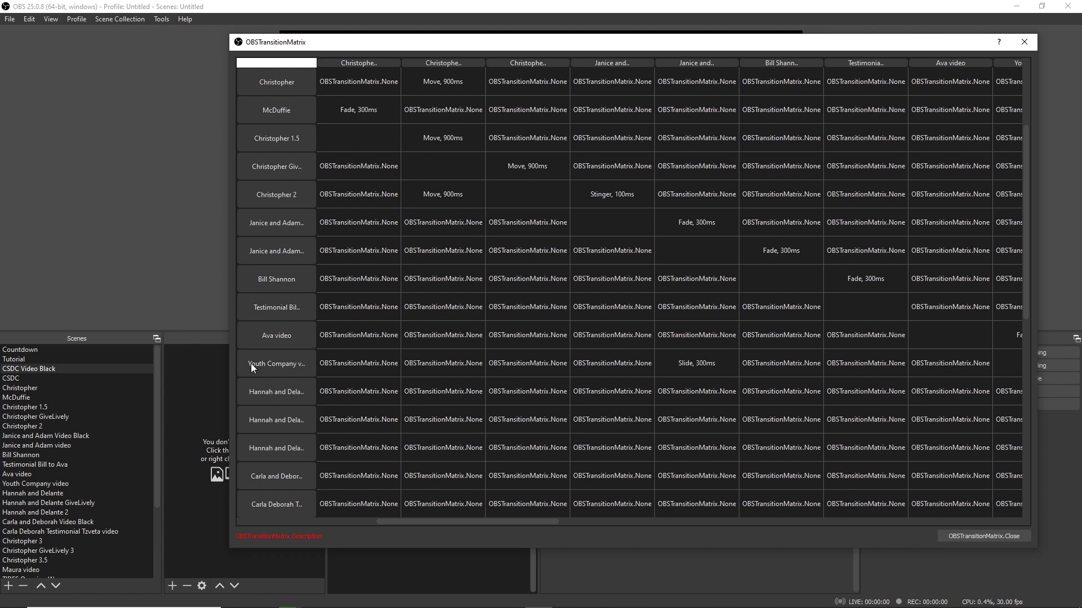
Set Youth Company video to Ava video to Slide, 300ms, then close the matrix.
double_click(938, 362)
click(951, 367)
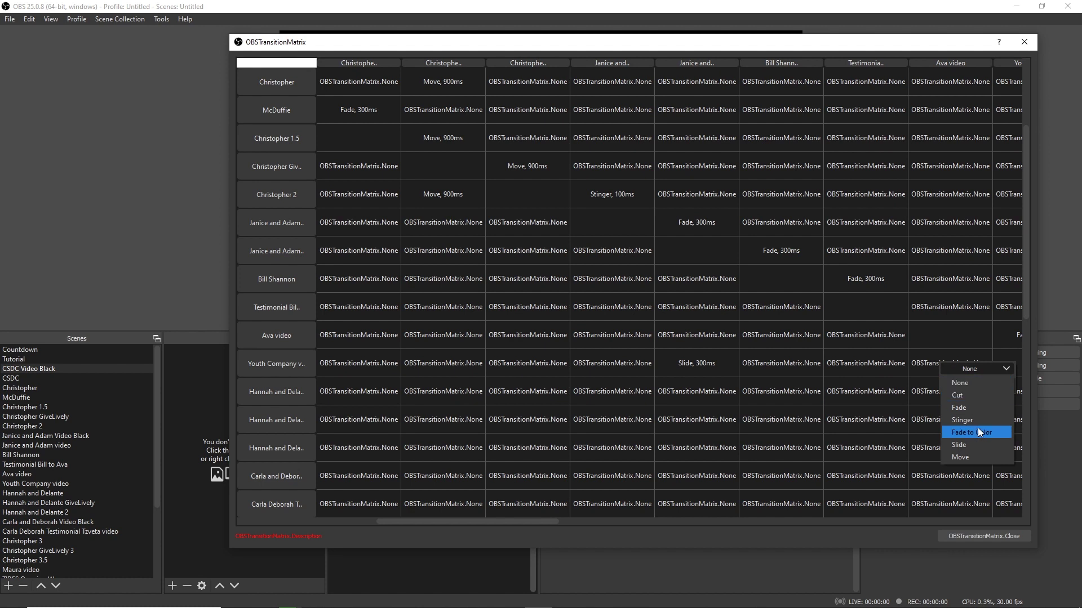
click(976, 446)
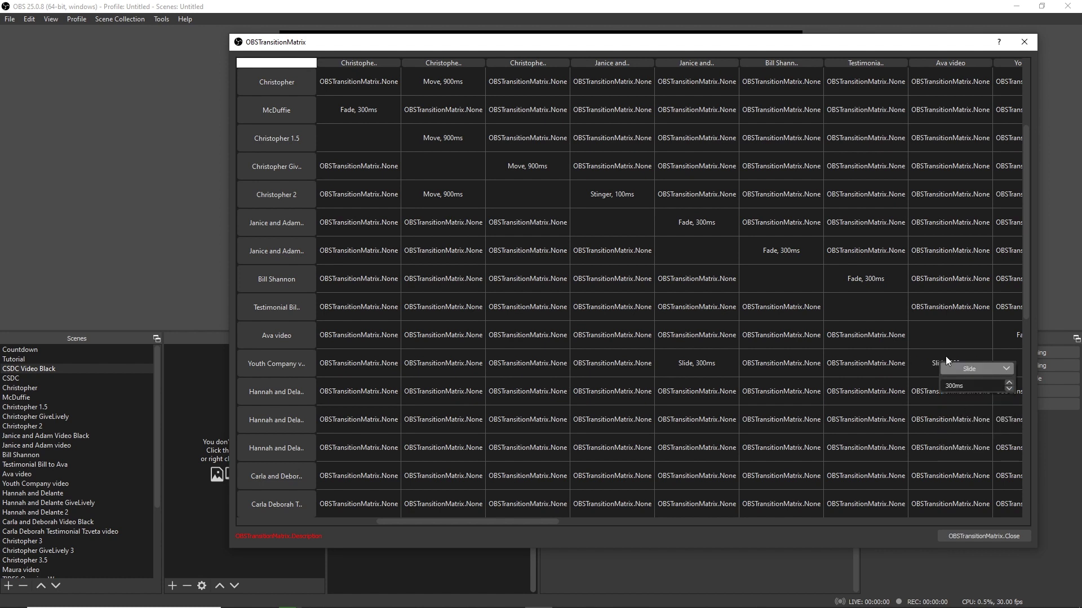
click(920, 349)
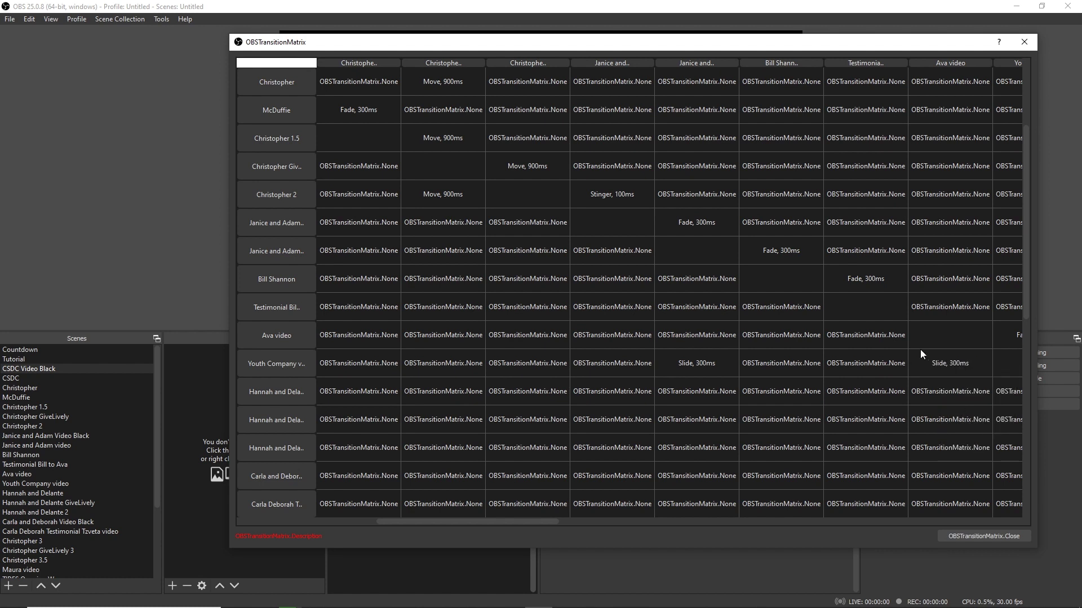
click(1023, 41)
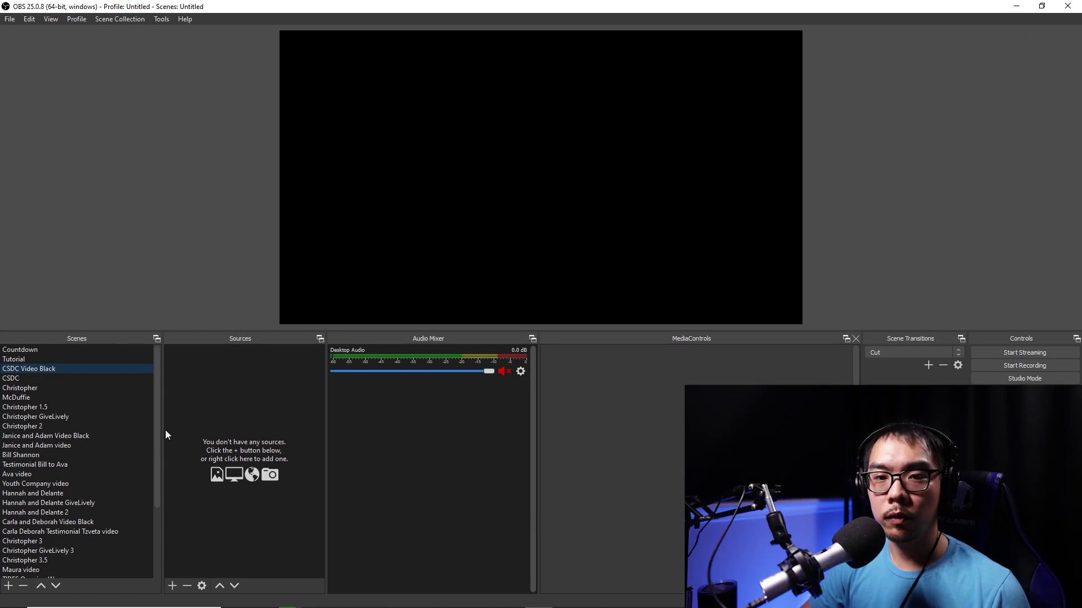
Test Slide switches between scenes, muting the Ava Toast and Janice and Adam tracks.
click(49, 484)
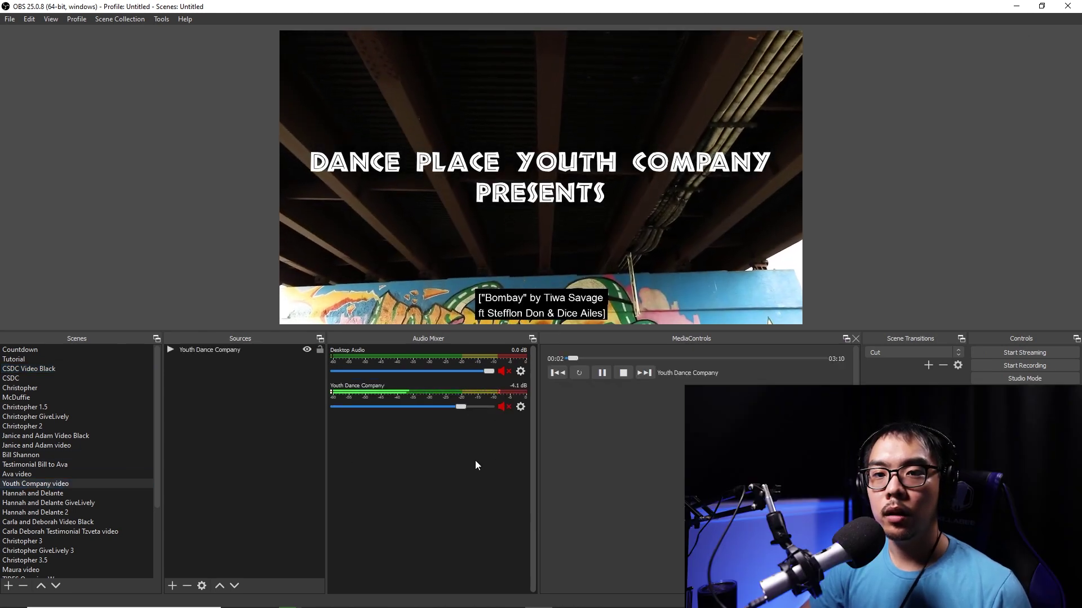
click(33, 473)
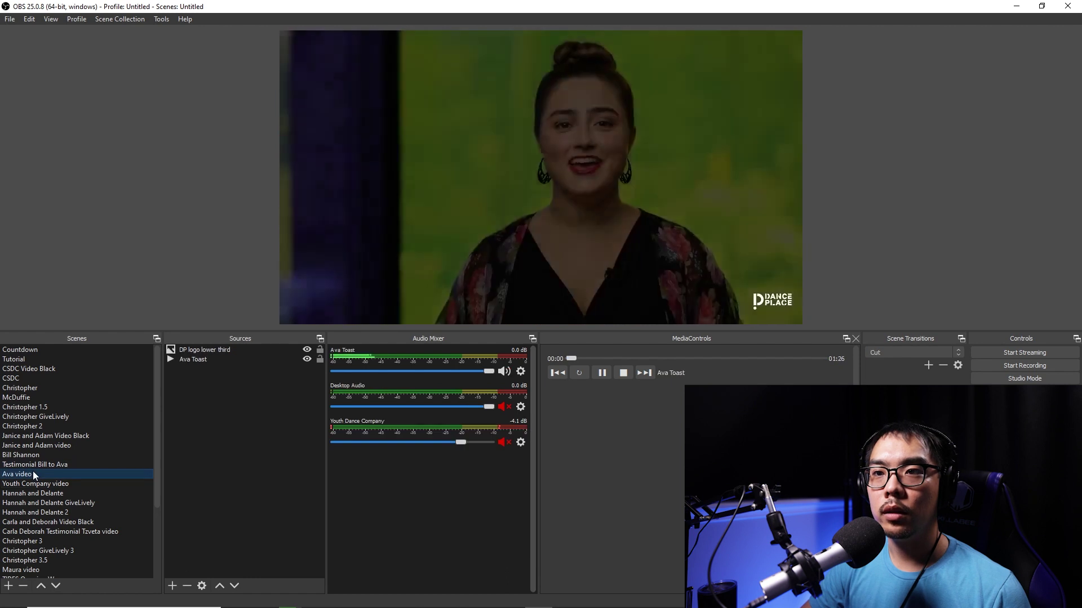
click(505, 372)
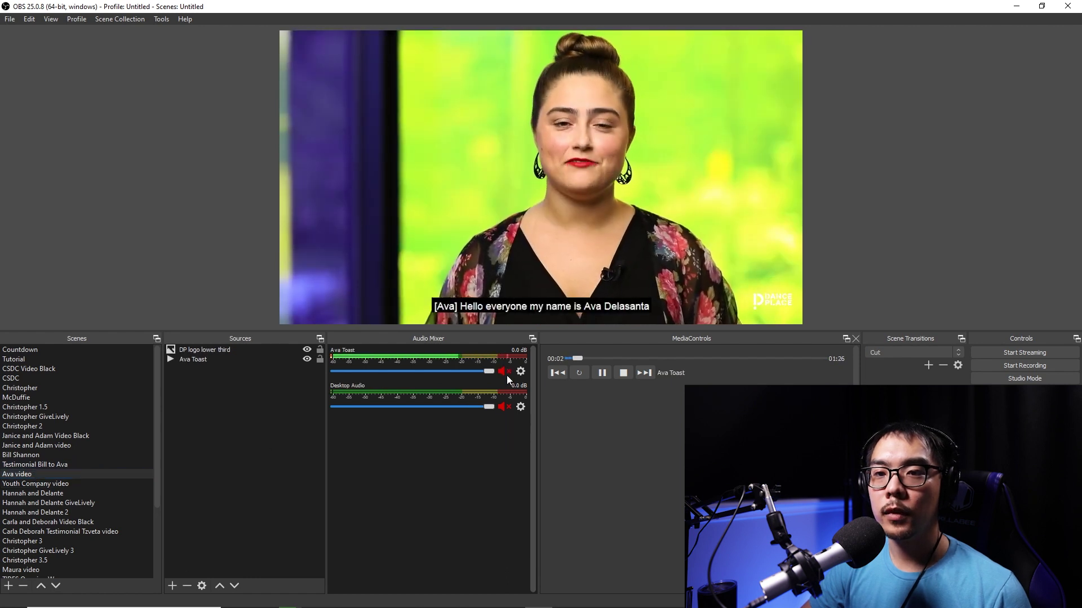
click(29, 482)
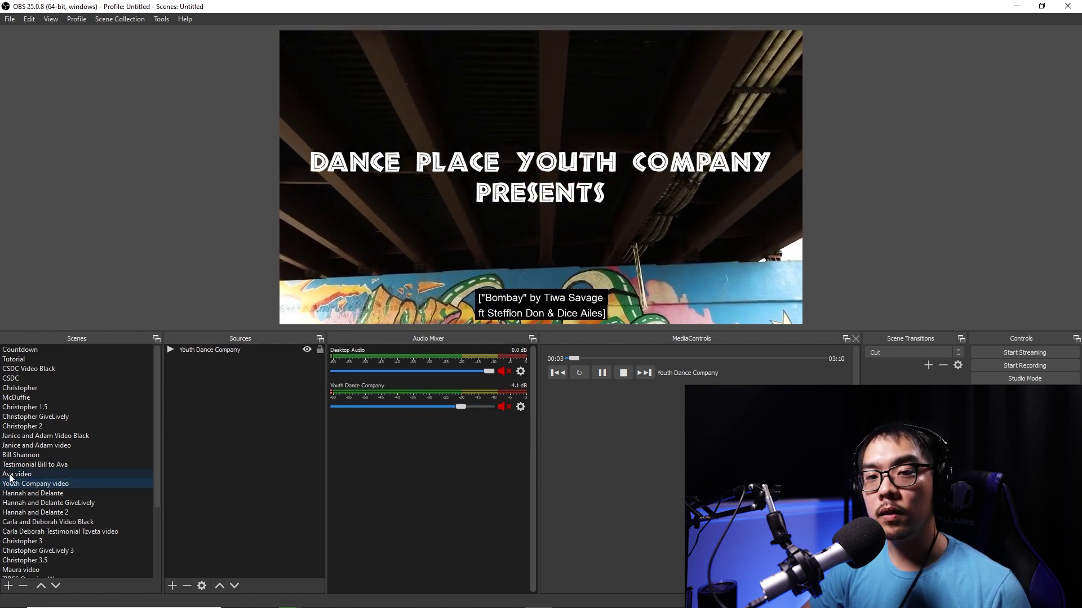
click(46, 445)
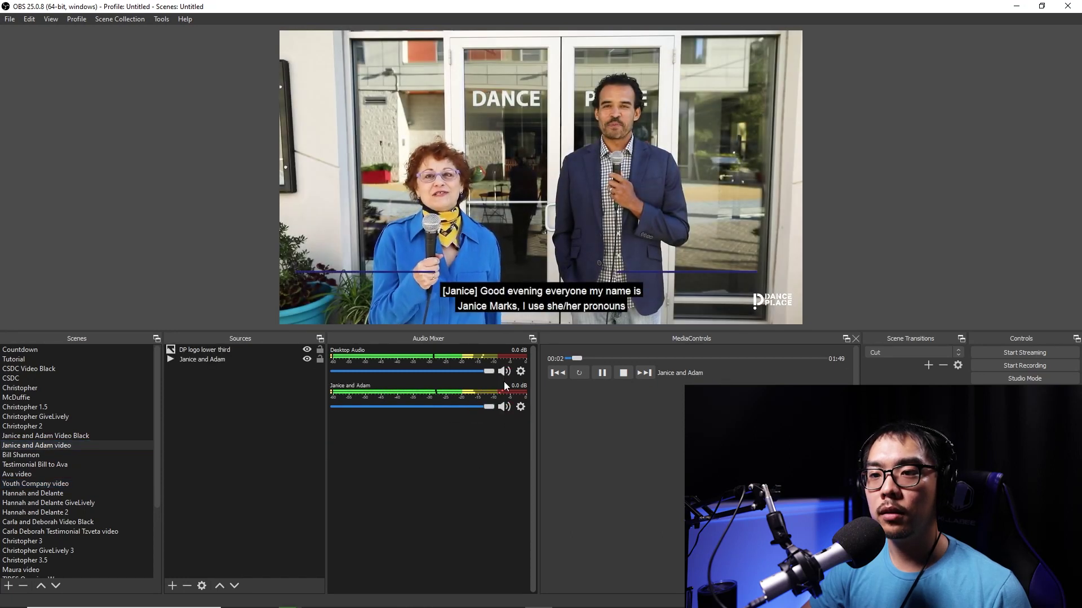
click(504, 407)
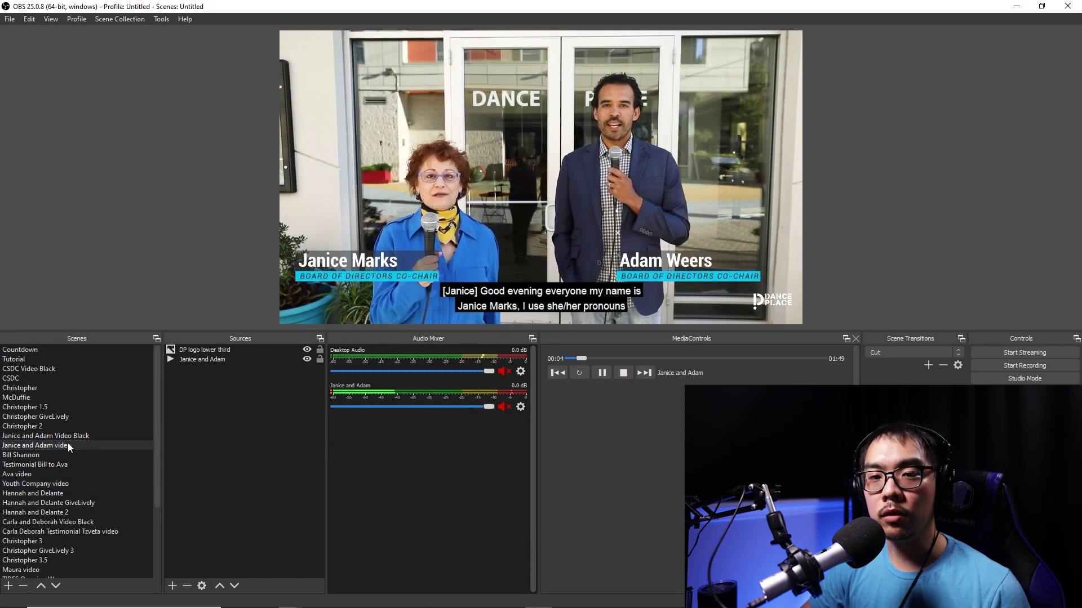
Test switches via CSDC, Hannah and Delante 2 and Ava video, ending on Christopher 1.5.
click(42, 479)
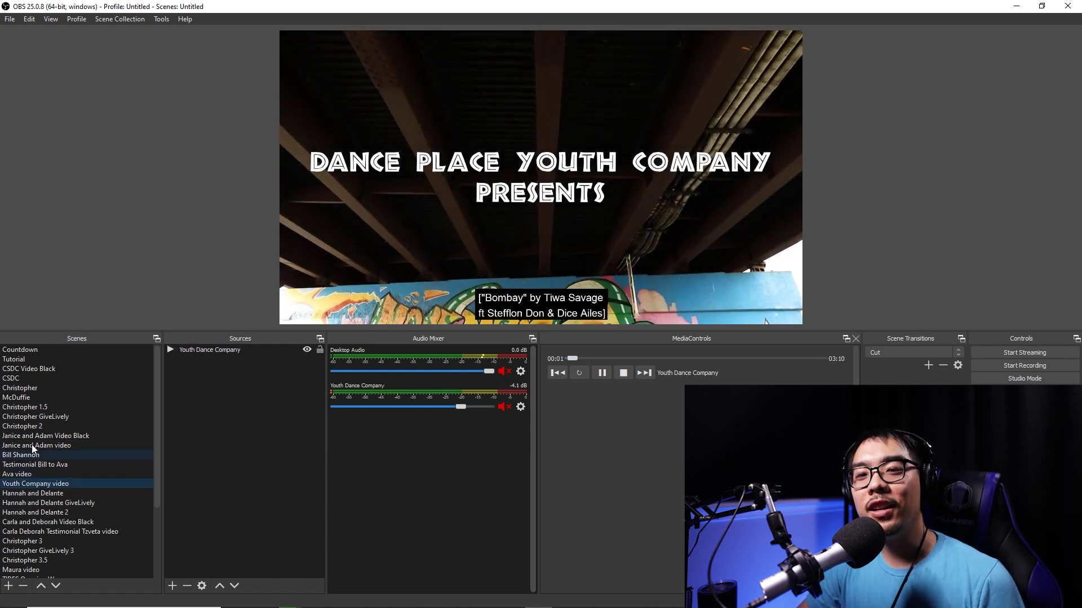
click(29, 378)
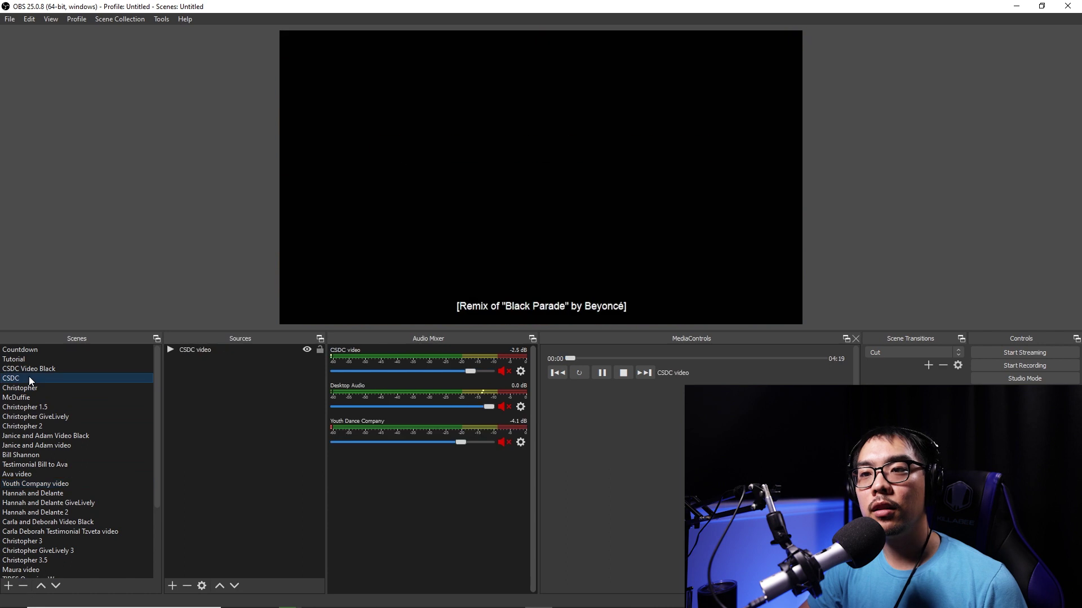
click(57, 482)
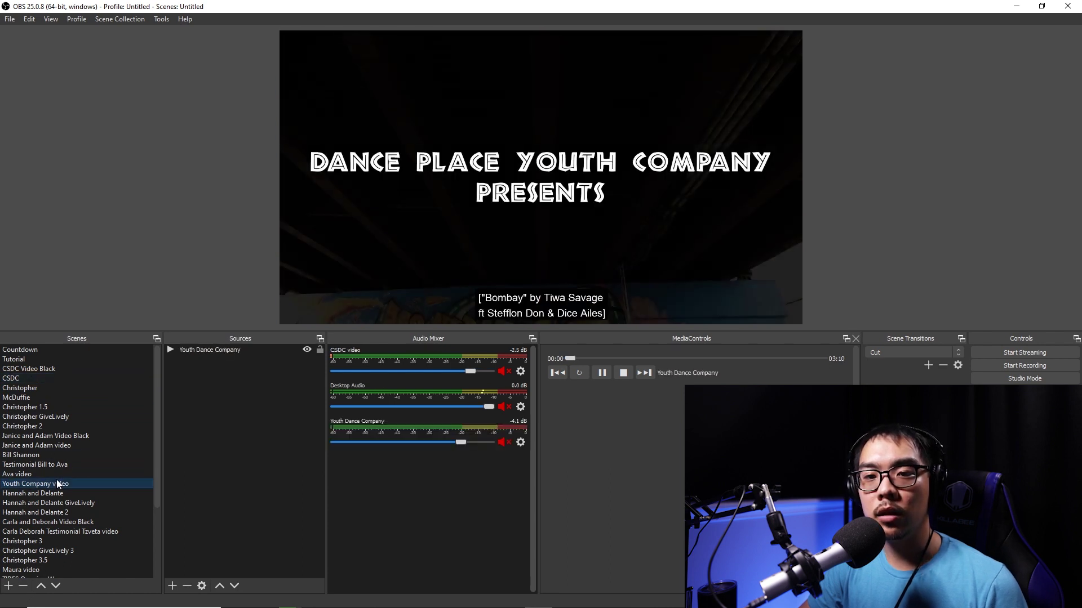
click(58, 512)
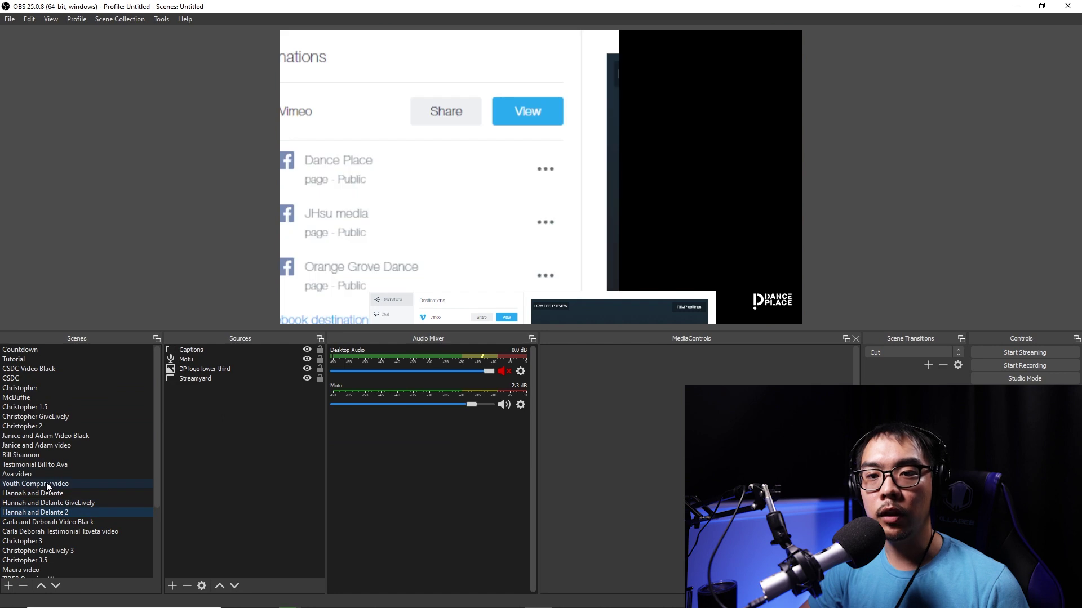
click(47, 484)
click(43, 474)
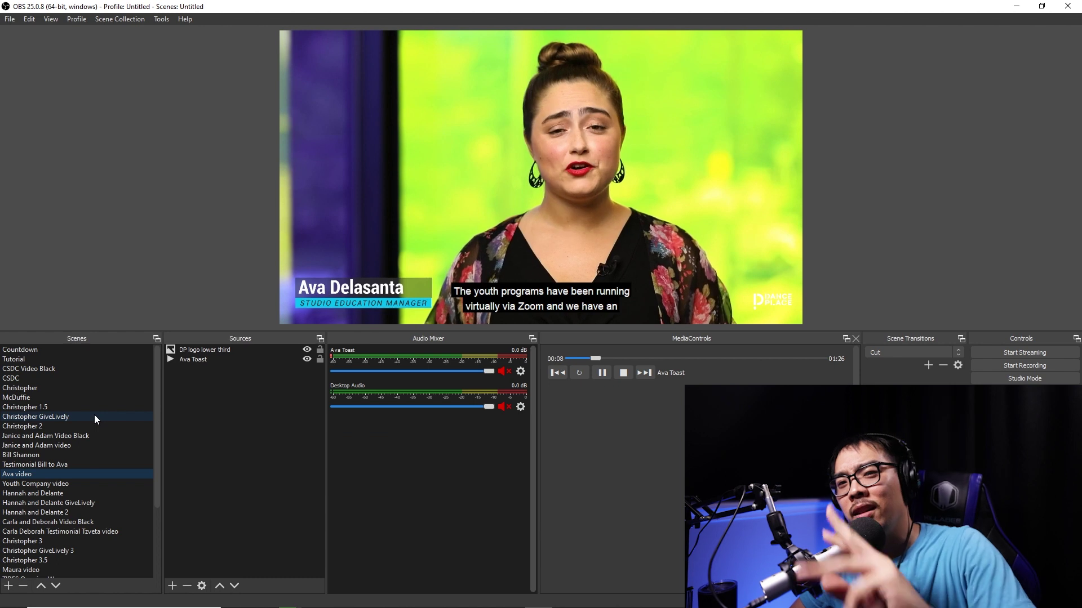
click(45, 408)
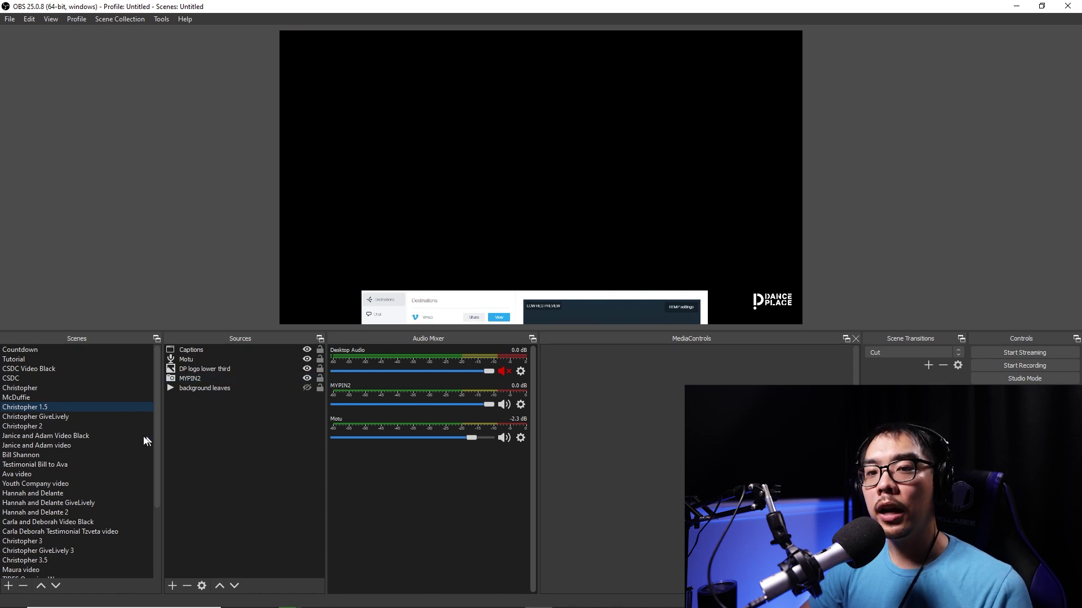
Show Christopher GiveLively, then Christopher 2, then Janice and Adam video via F2.
click(50, 416)
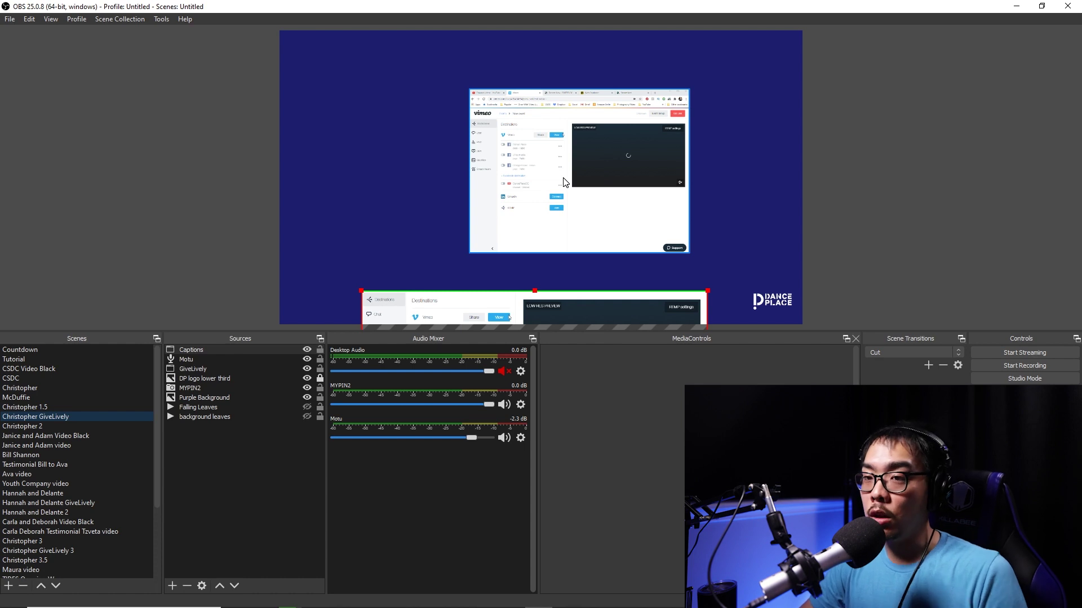
click(55, 426)
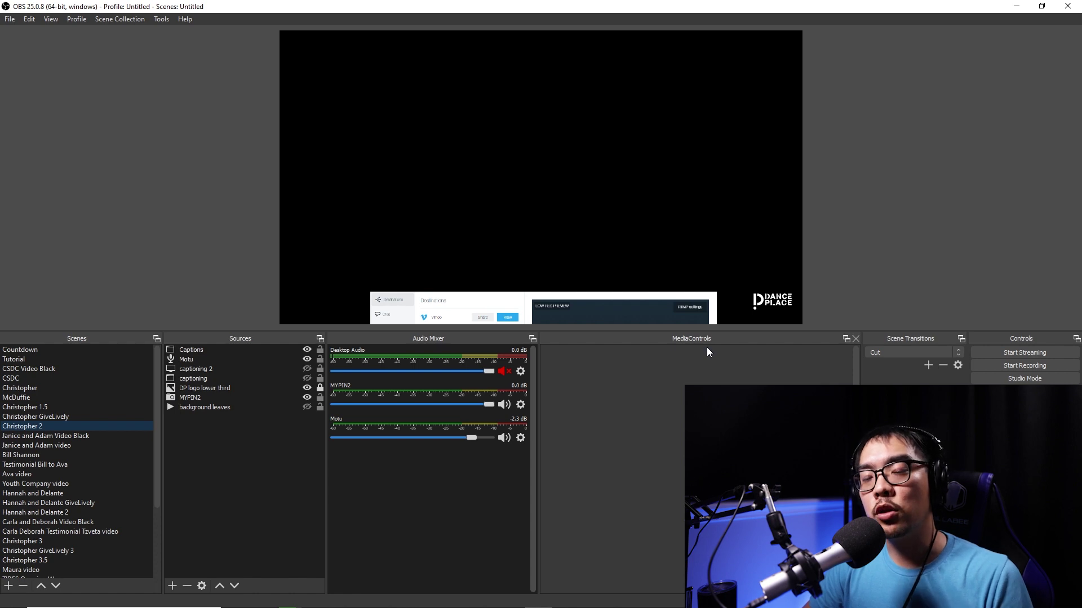
key(F2)
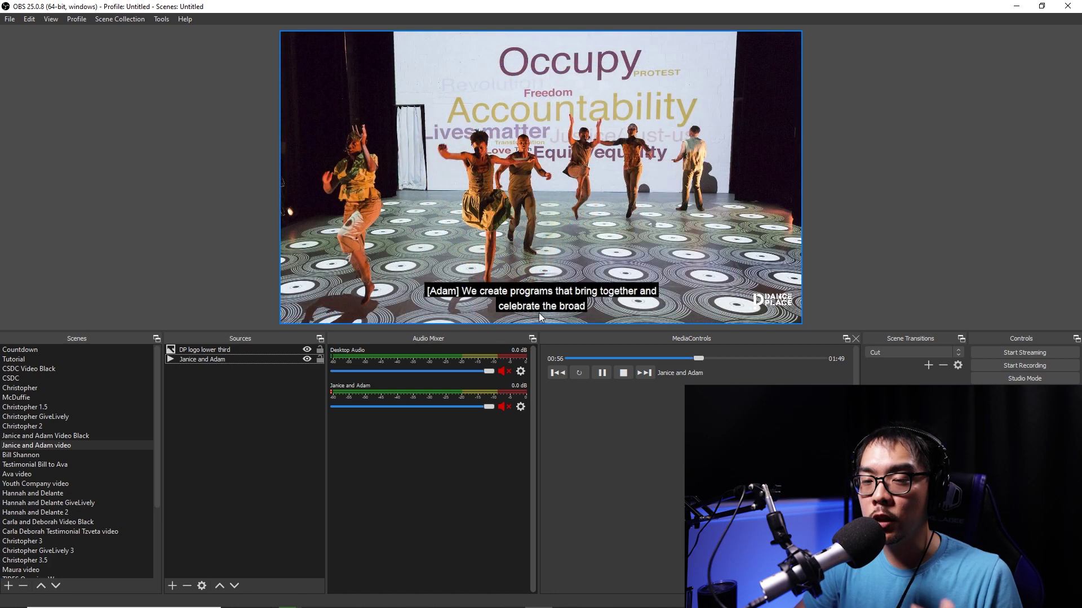
In YouTube Studio, open the Pre show tutorial draft 1 video details.
key(alt+Tab)
scroll(969, 199, down, 1)
drag(969, 199, 968, 405)
mouse_move(485, 336)
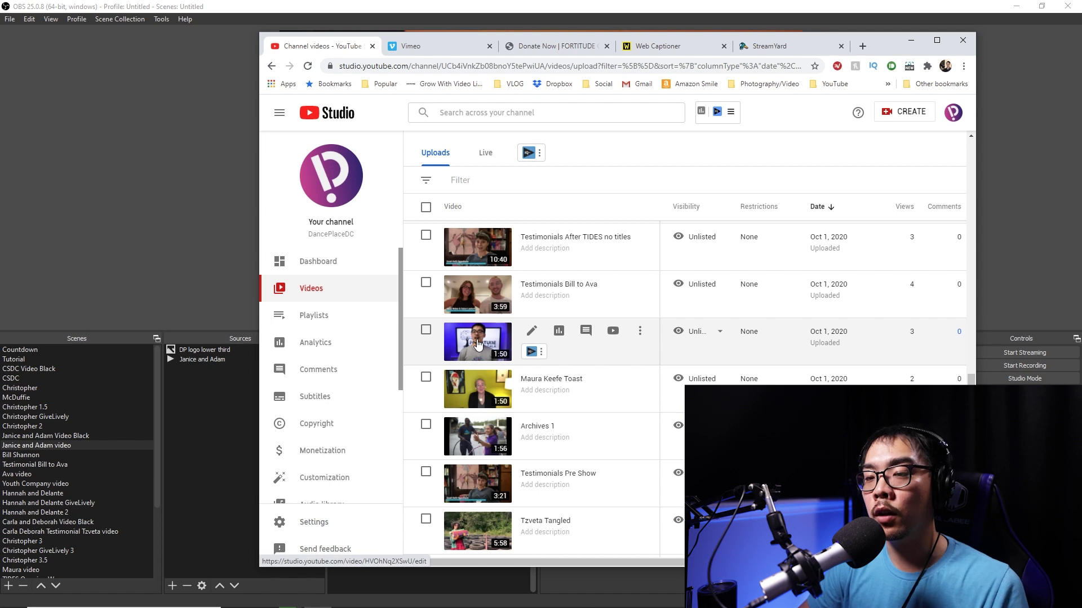
click(479, 344)
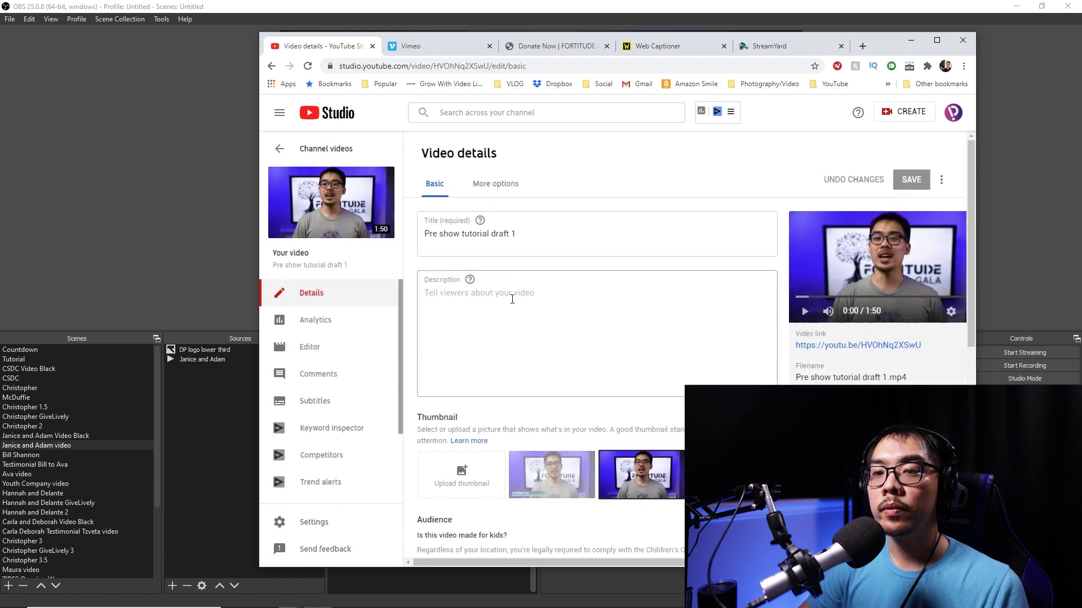
Open the Subtitles page and choose Duplicate and Edit on the English (Automatic) track.
click(326, 402)
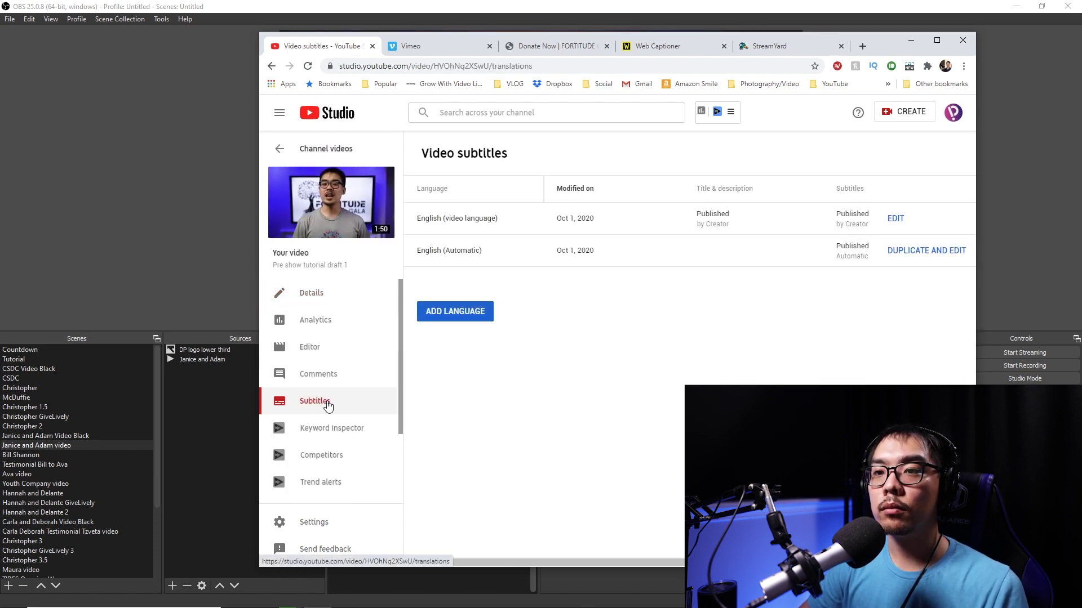
drag(450, 218, 939, 220)
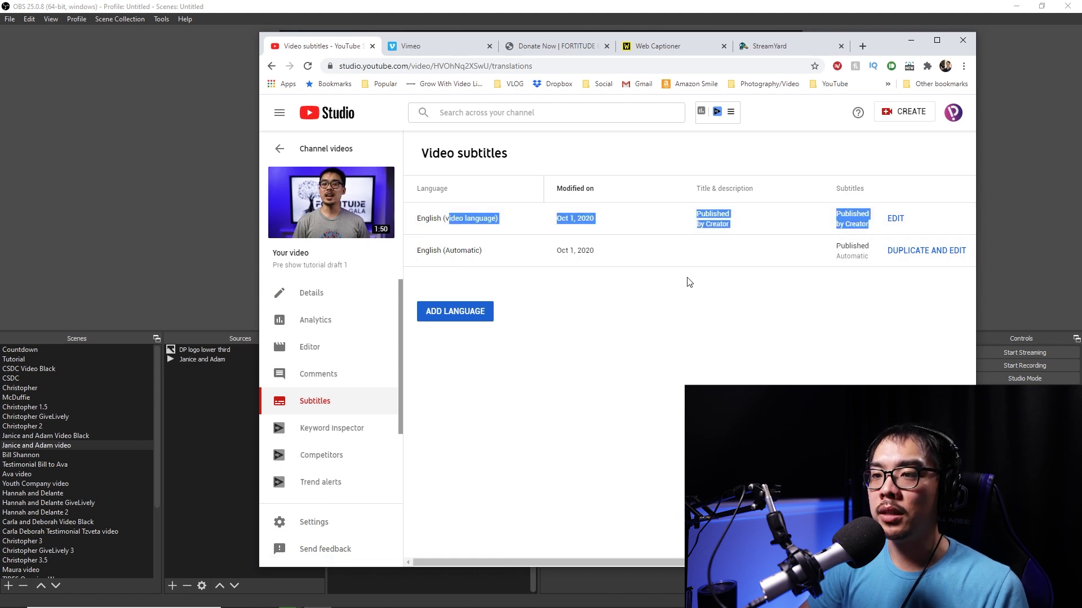
click(666, 304)
drag(445, 250, 947, 246)
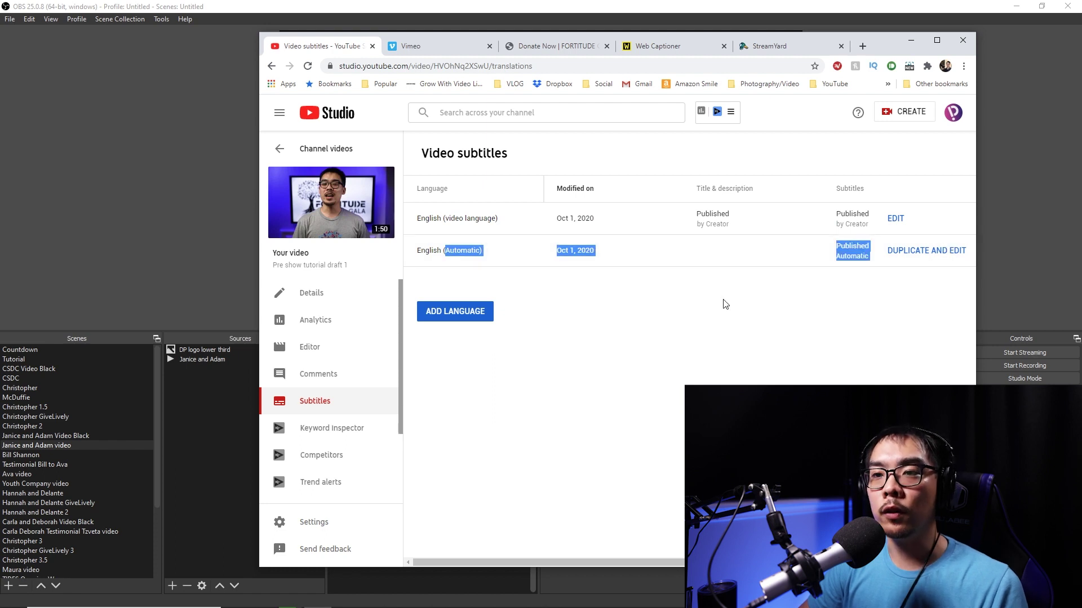
click(666, 285)
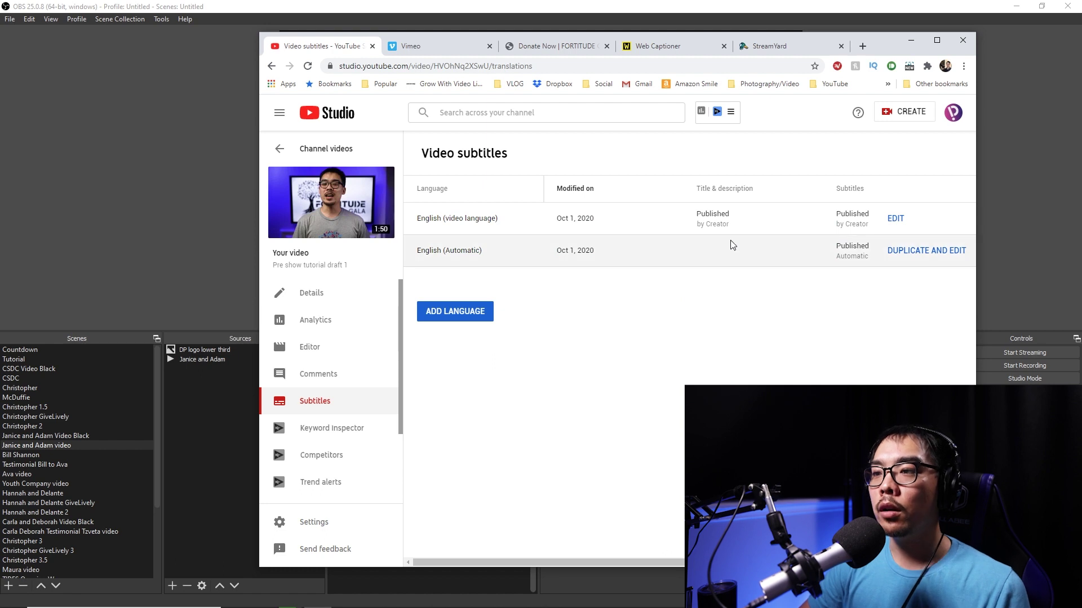
click(923, 252)
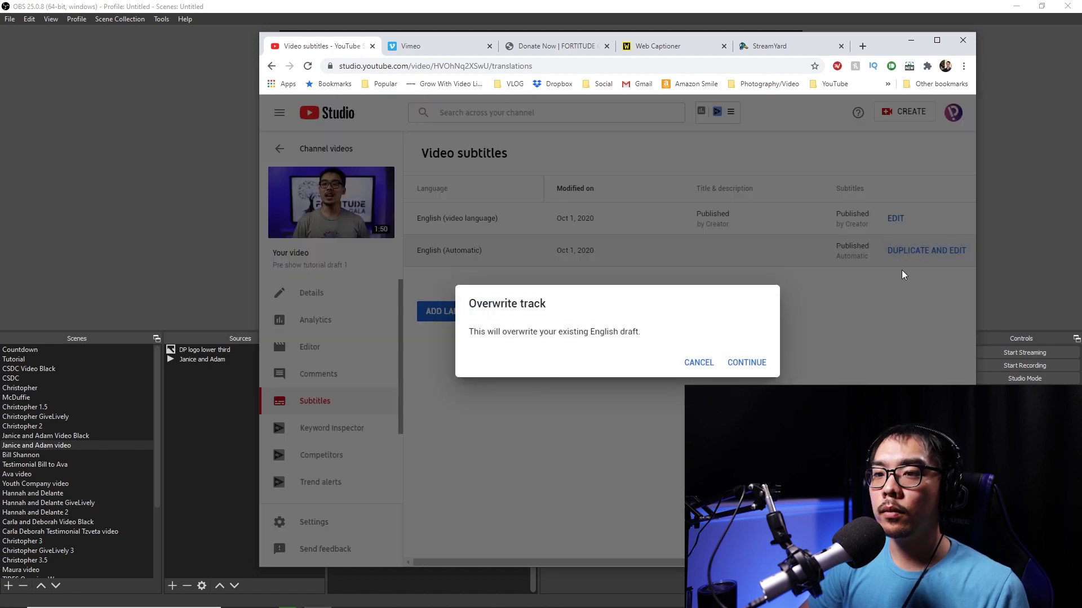
Confirm overwriting the English draft and browse the timed captions, zooming the timeline out.
click(747, 364)
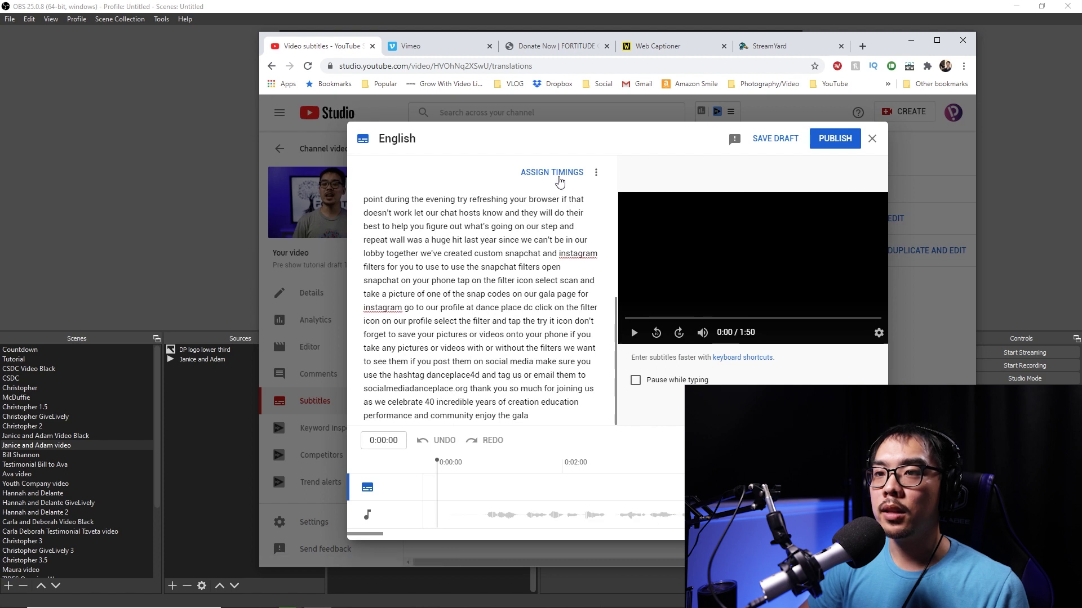
click(546, 174)
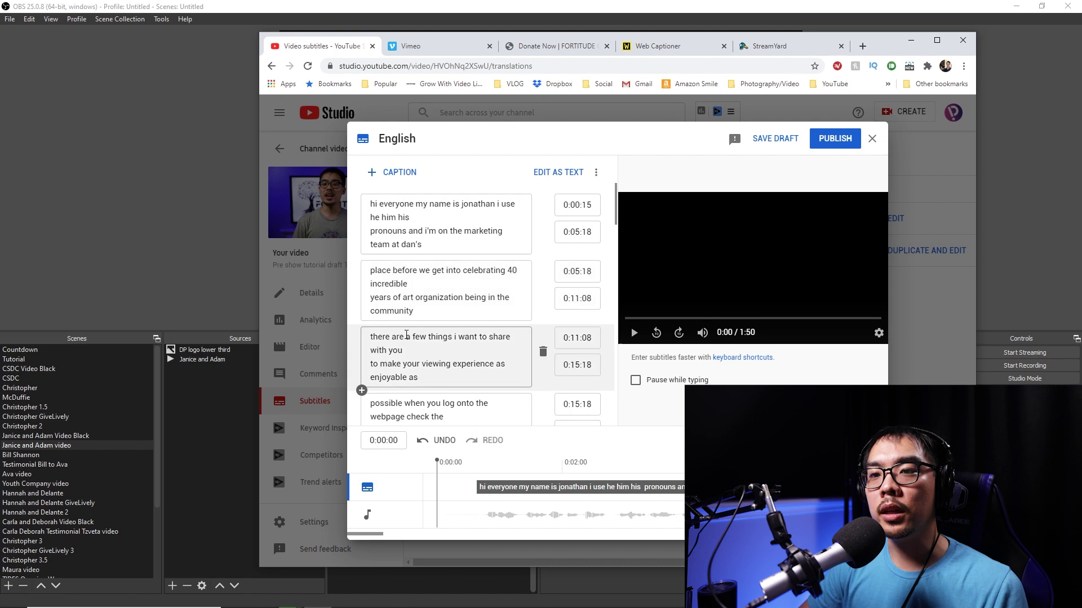
click(383, 207)
drag(427, 244, 407, 244)
click(408, 244)
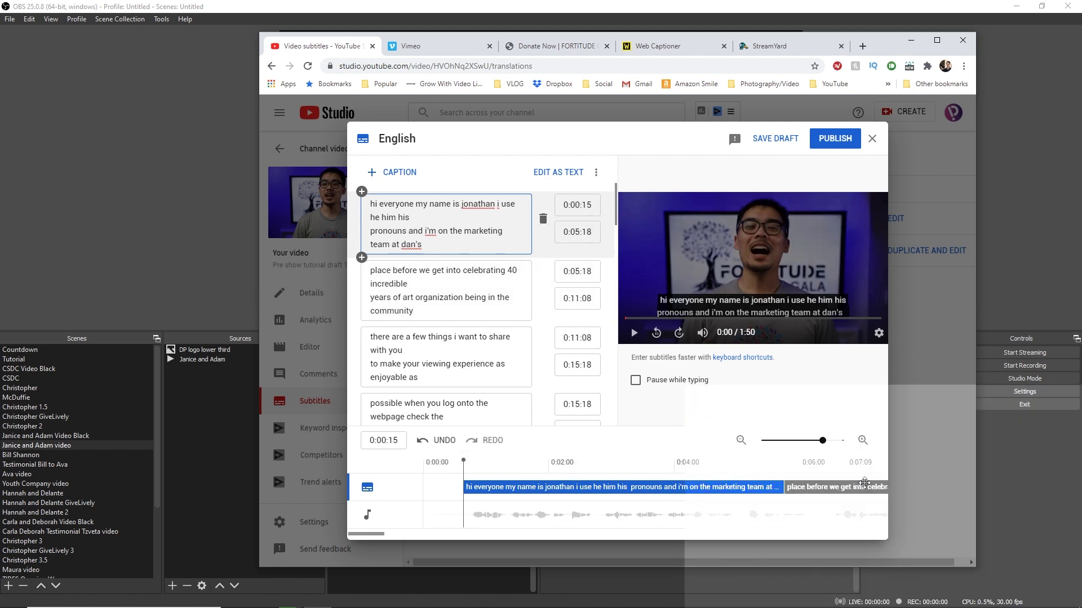
drag(823, 441, 761, 440)
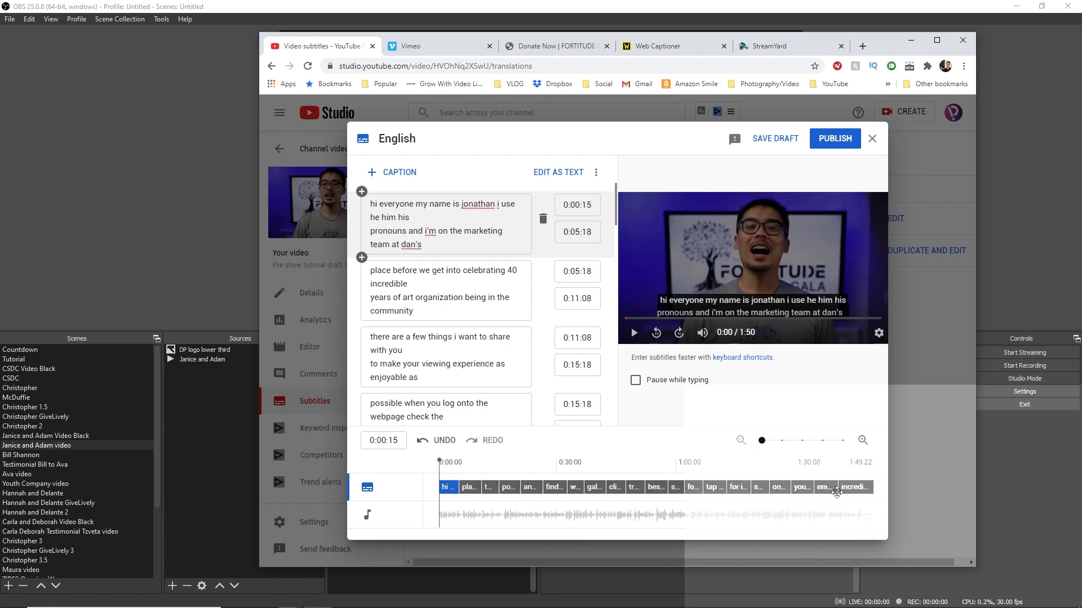
Close the subtitle editor discarding changes, then open the English track's options.
click(871, 139)
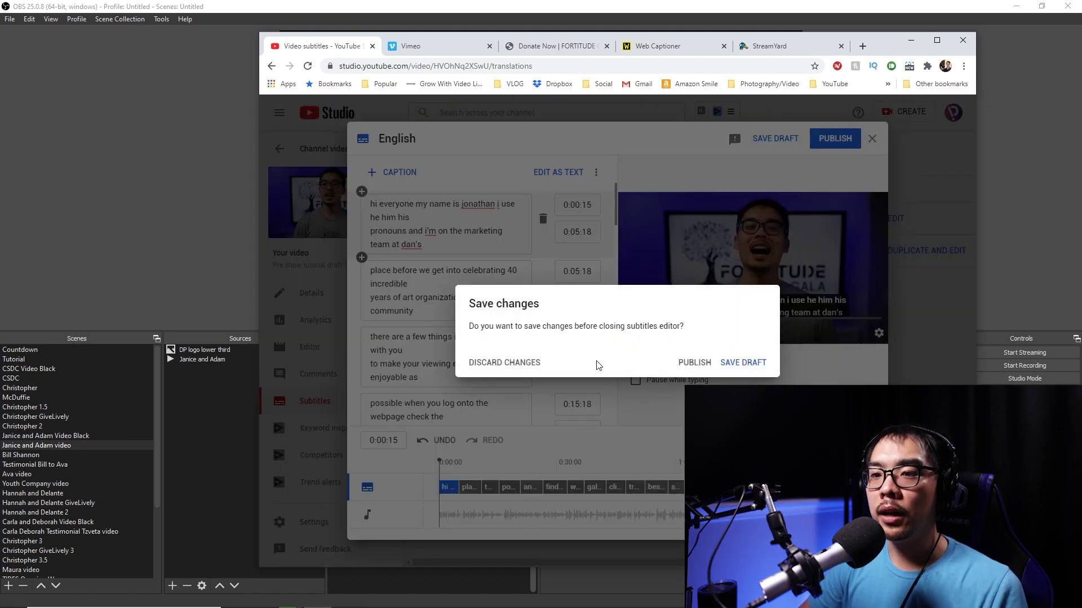
click(517, 362)
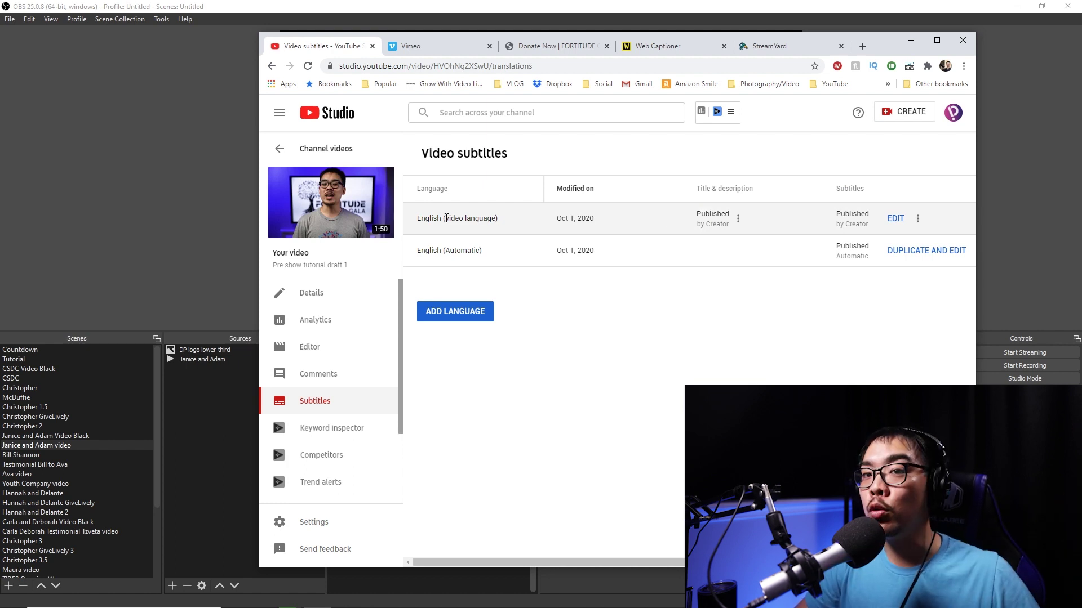
click(918, 220)
Download the English subtitles as captions.srt and switch to Premiere Pro.
click(906, 233)
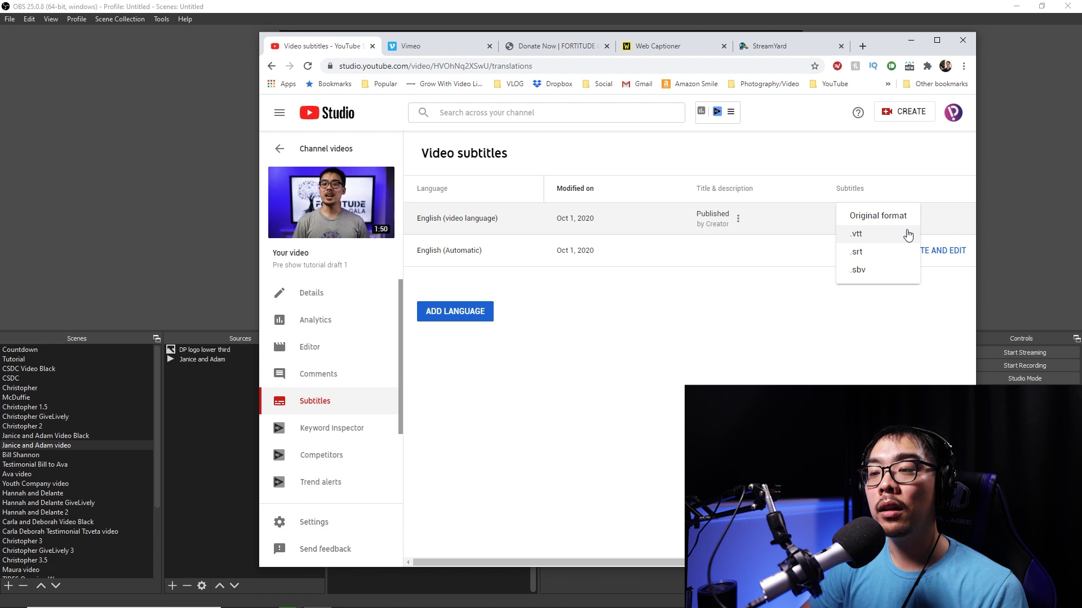
click(873, 257)
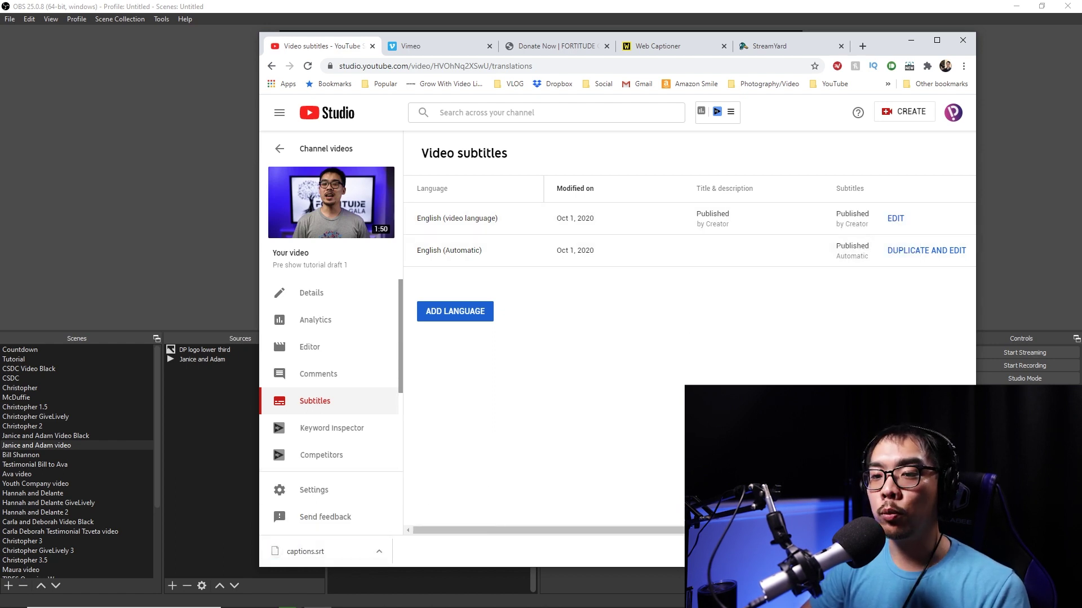
mouse_move(500, 597)
click(593, 597)
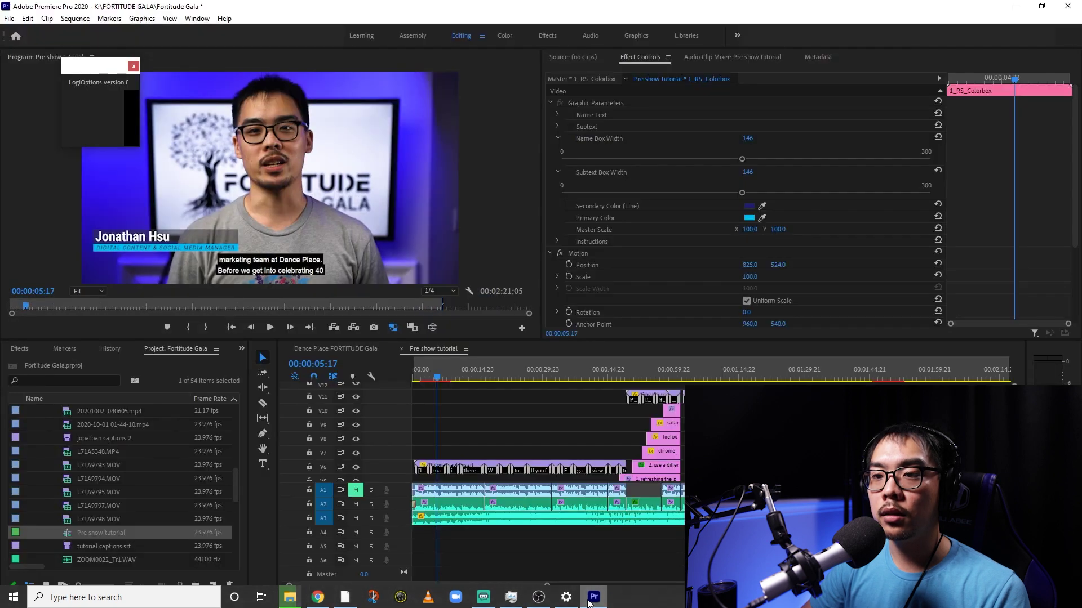
Drop tutorial captions.srt onto the timeline, undo it twice, and scrub to about nine seconds.
click(83, 545)
drag(178, 503, 448, 454)
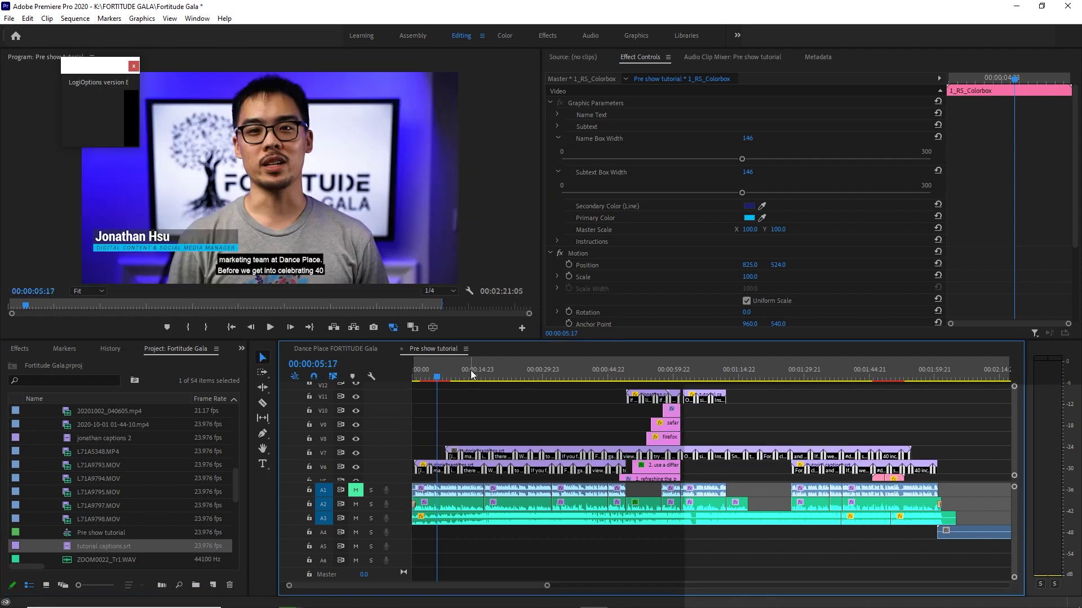
key(ctrl+z)
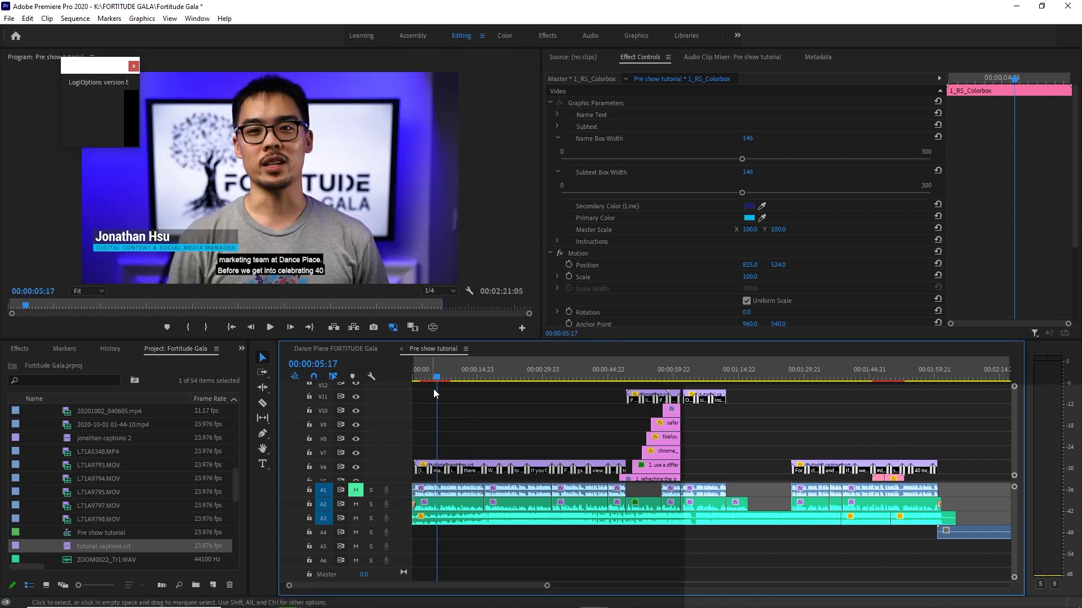
key(ctrl+z)
drag(435, 379, 450, 379)
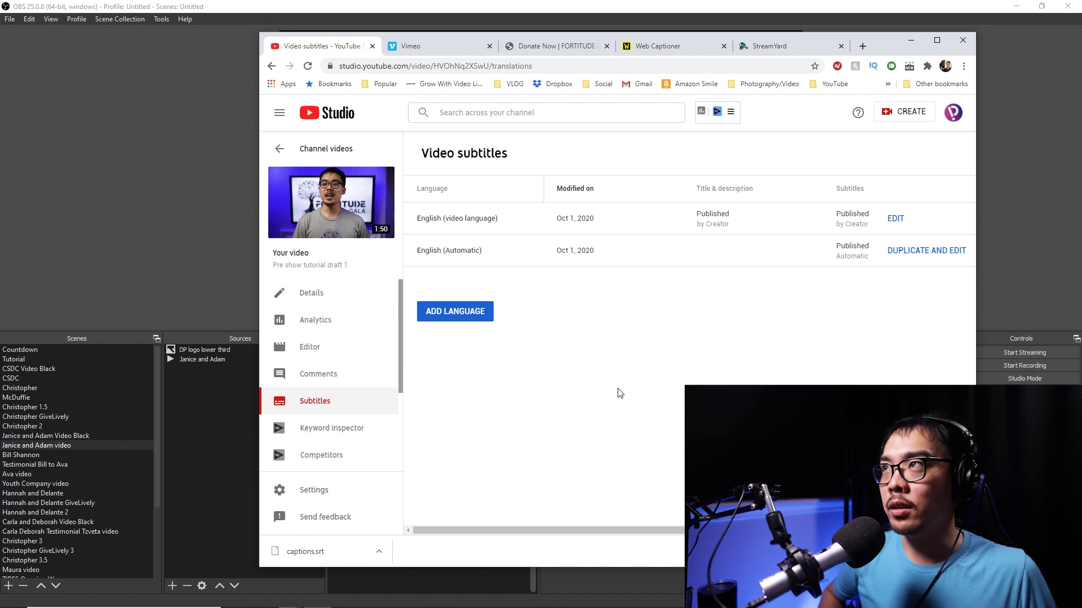
Minimize Chrome, switch to the Christopher 1.5 scene and select its MYPIN2 source.
click(911, 40)
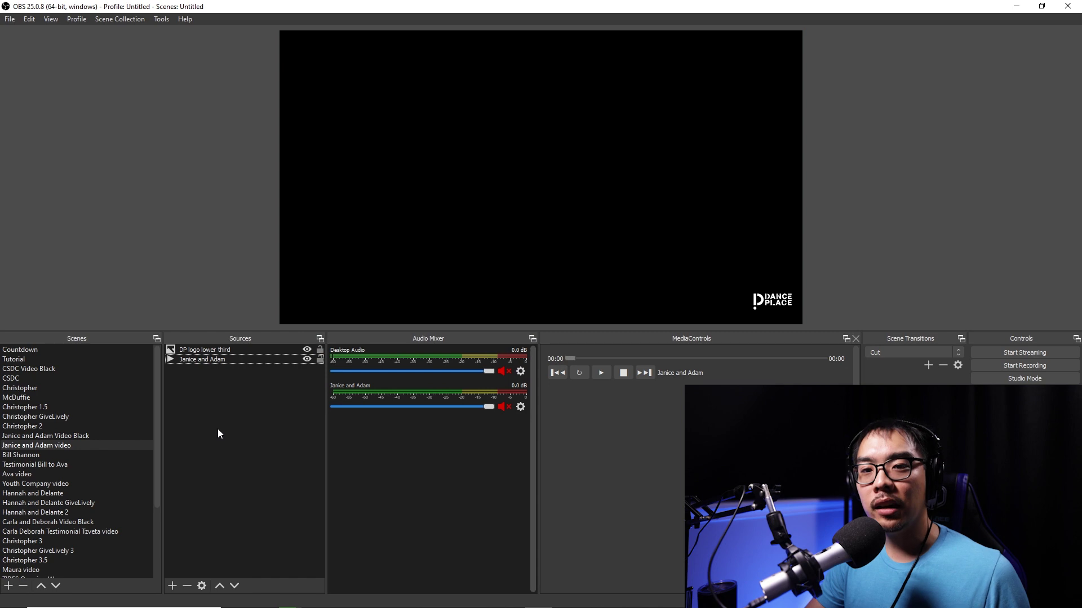
click(34, 407)
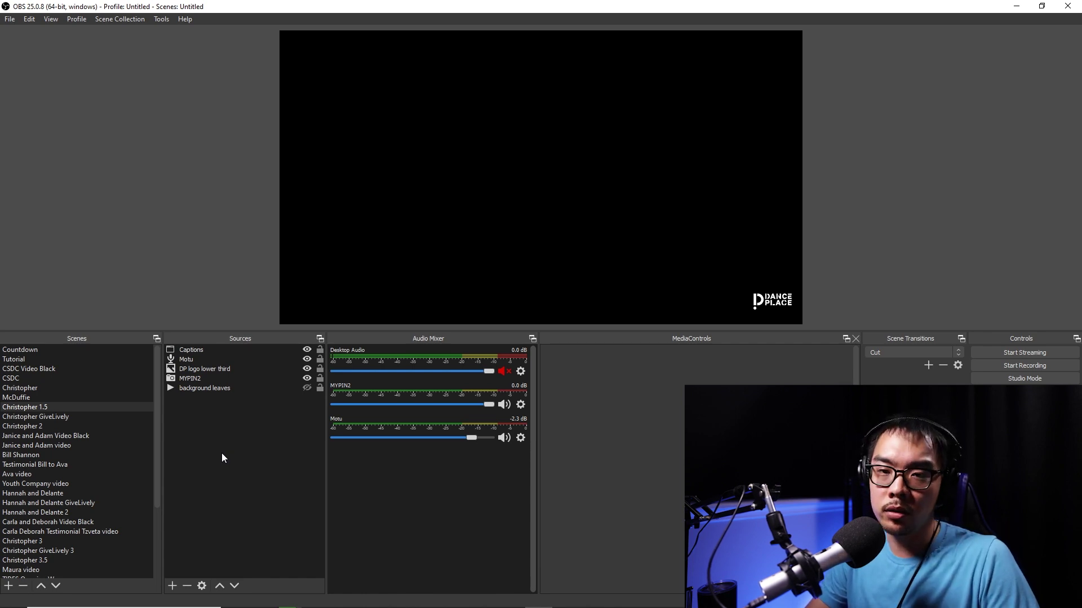
click(196, 379)
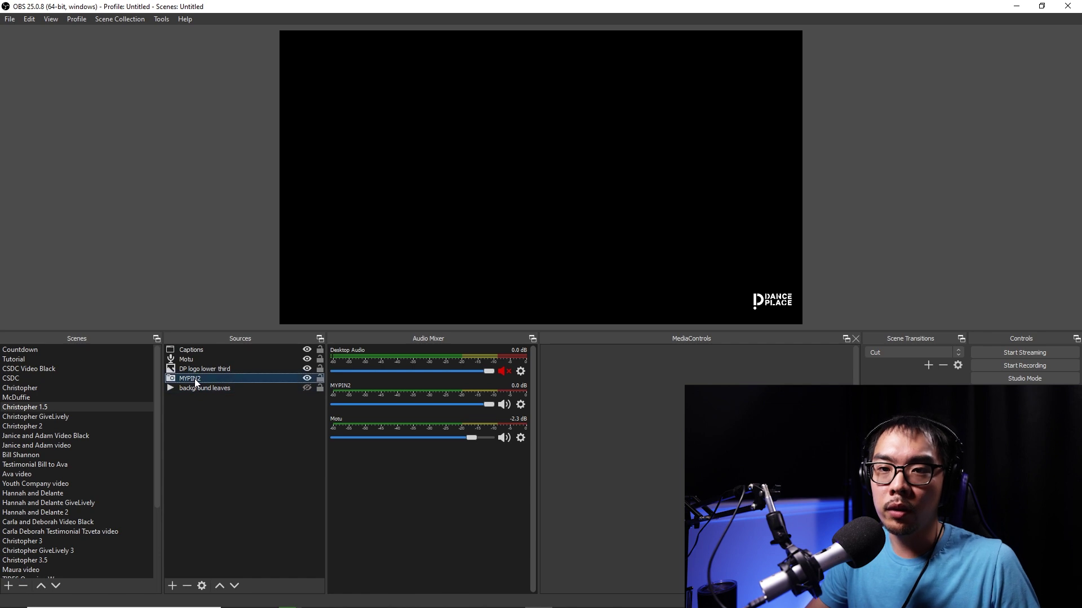
Add a Video Capture Device source named for the host, using the MYPIN HD Capture device.
click(173, 586)
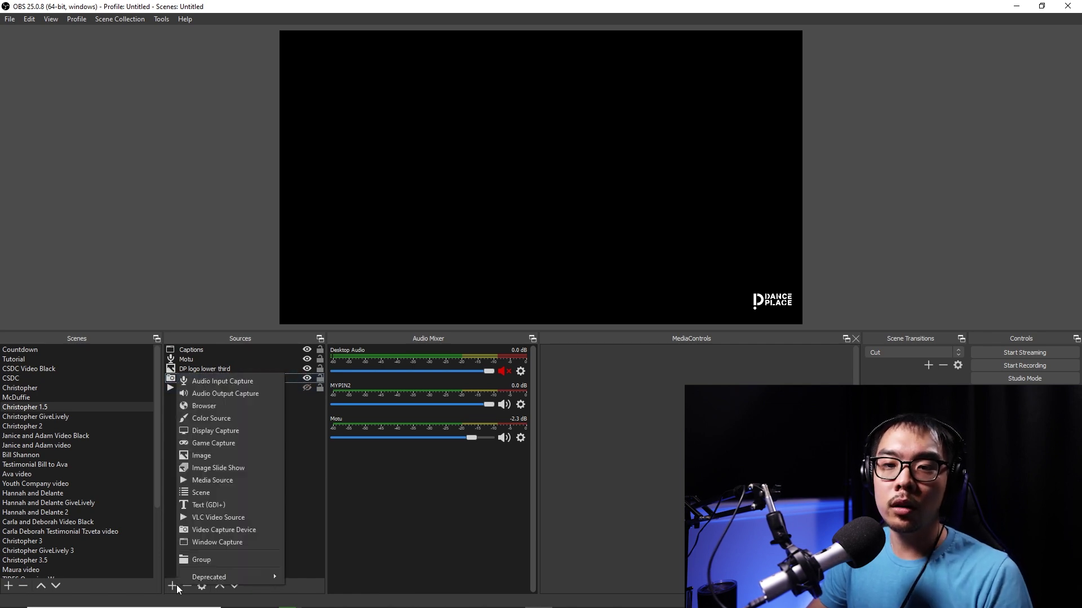
click(222, 533)
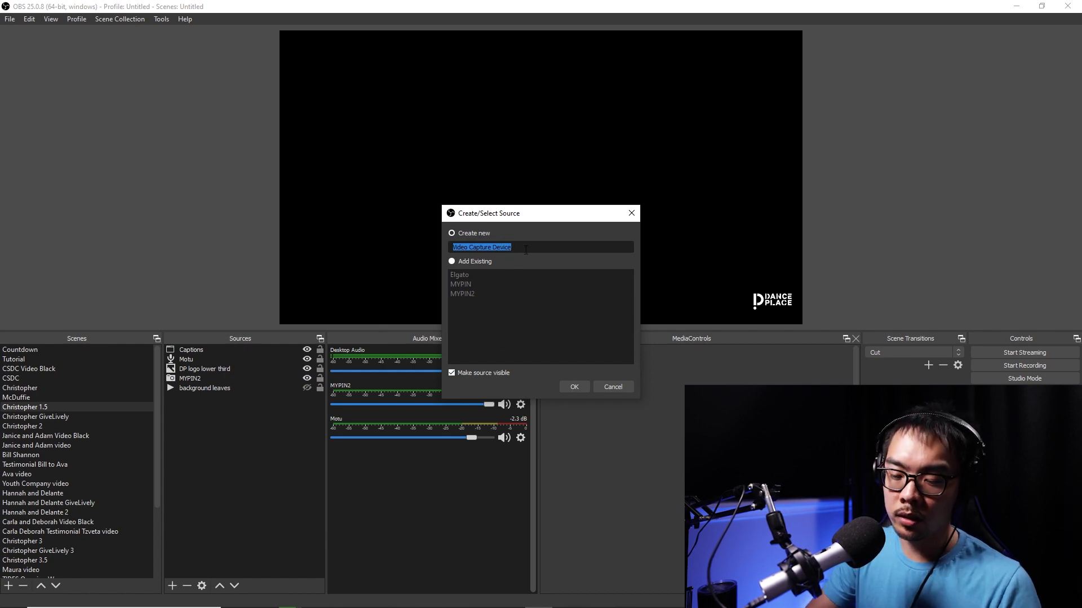
text(JHsu)
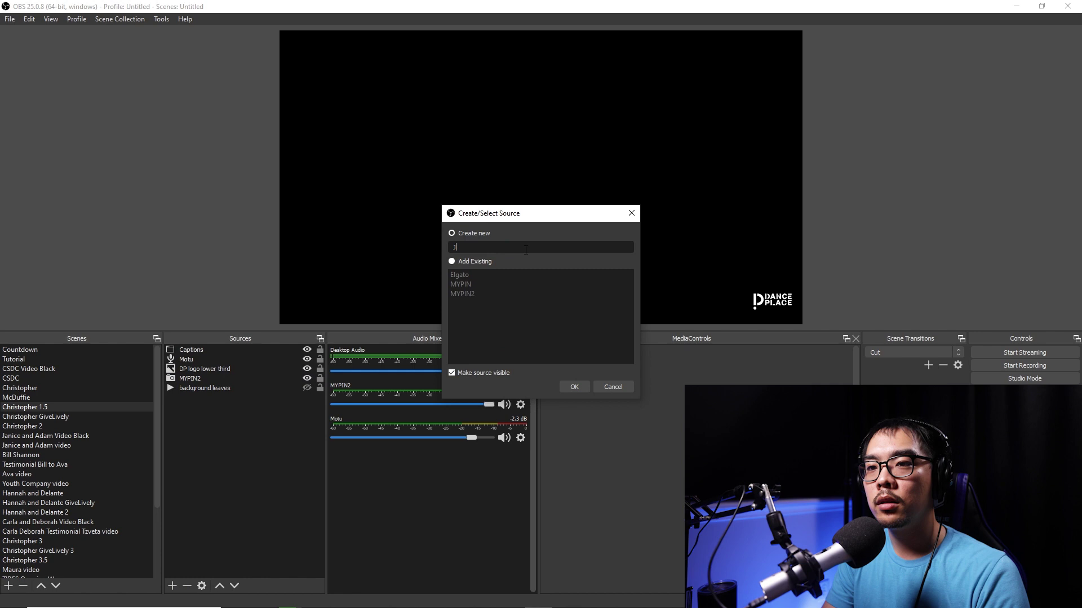
click(571, 381)
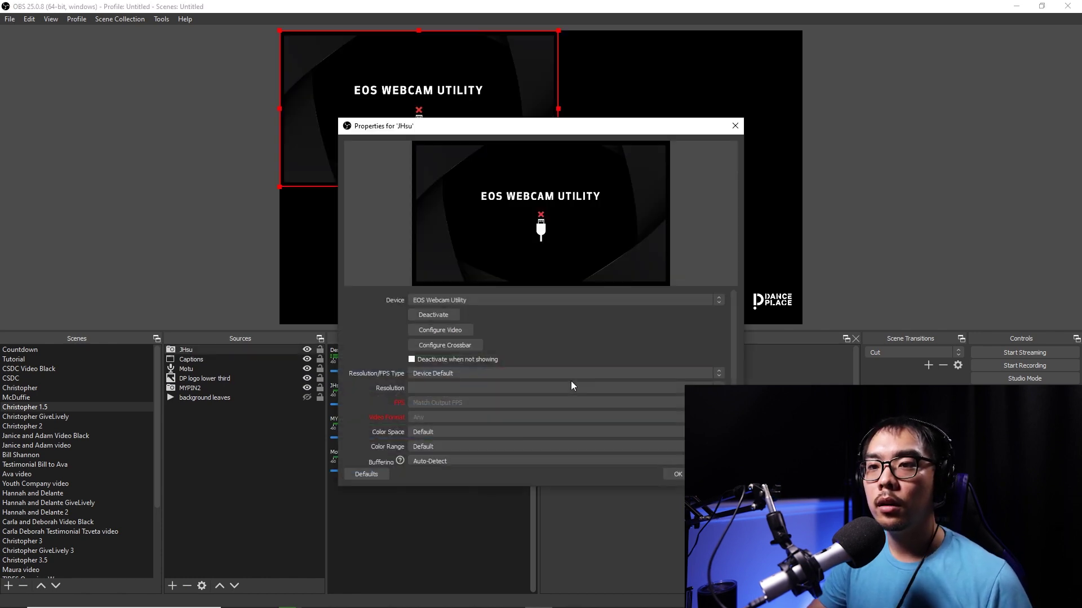
click(510, 299)
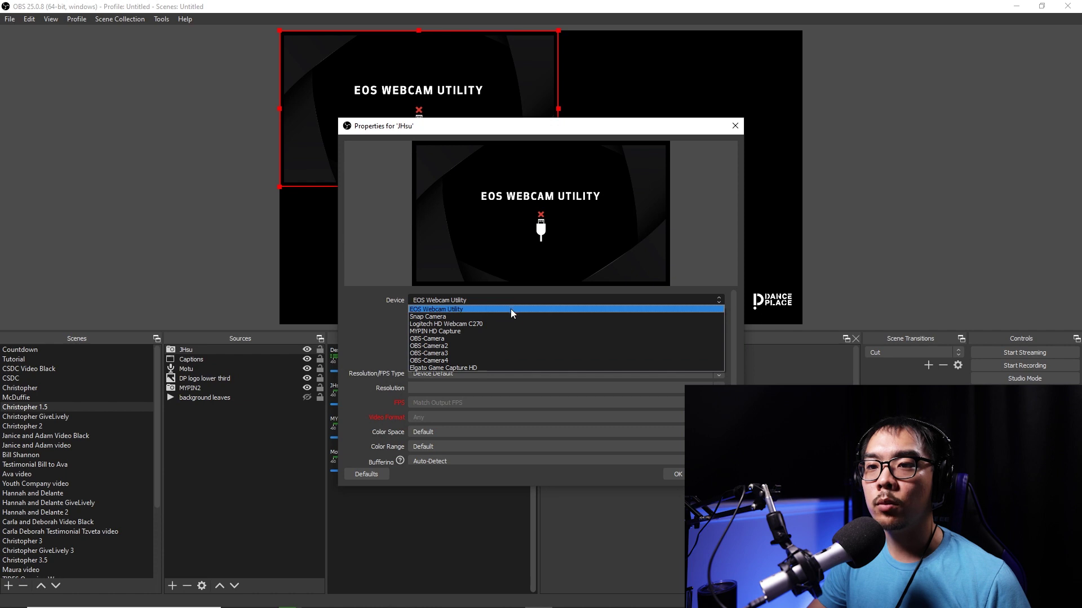
click(509, 332)
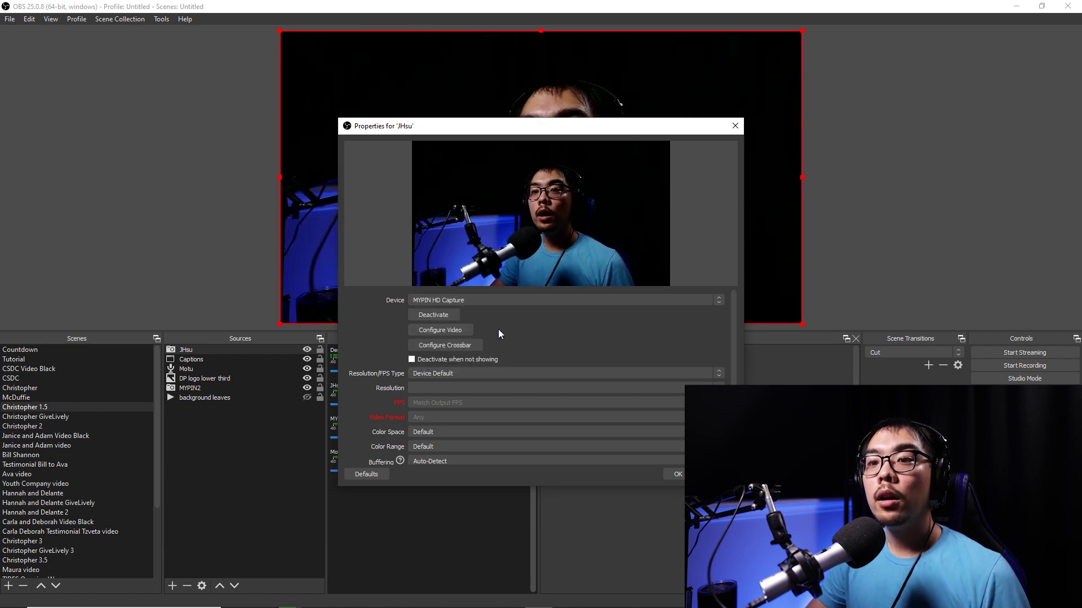
click(674, 474)
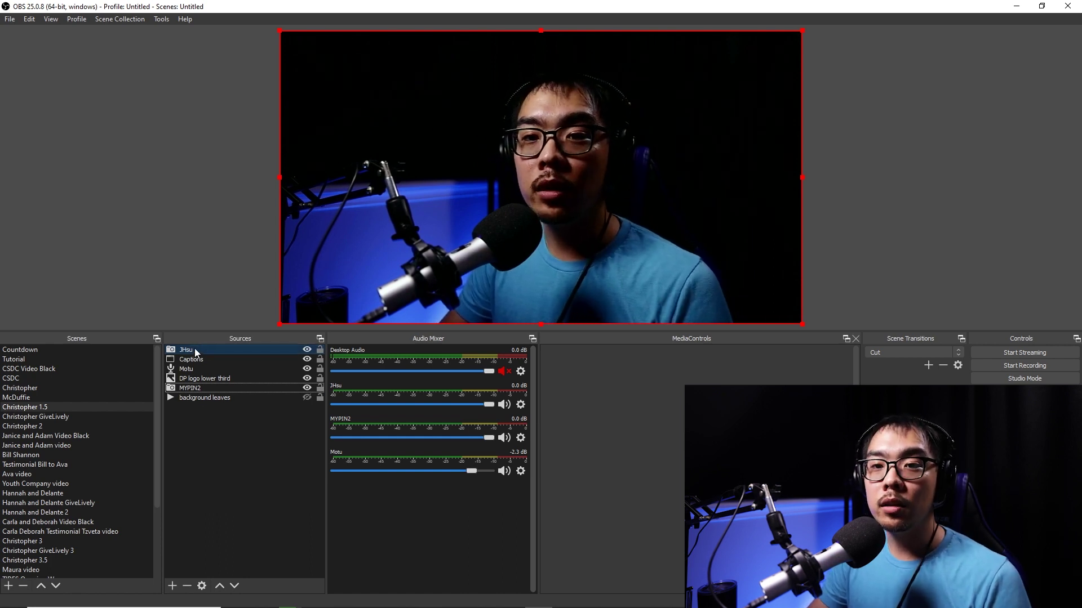
Move the webcam source beneath the DP logo lower third in the 1.5 scene.
drag(194, 349, 204, 383)
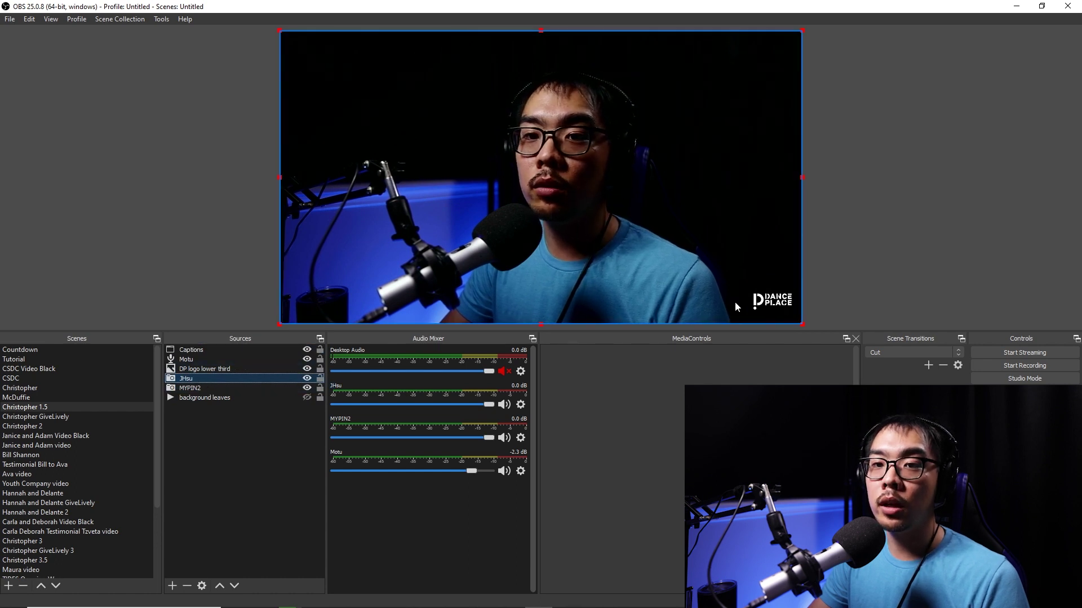
click(196, 352)
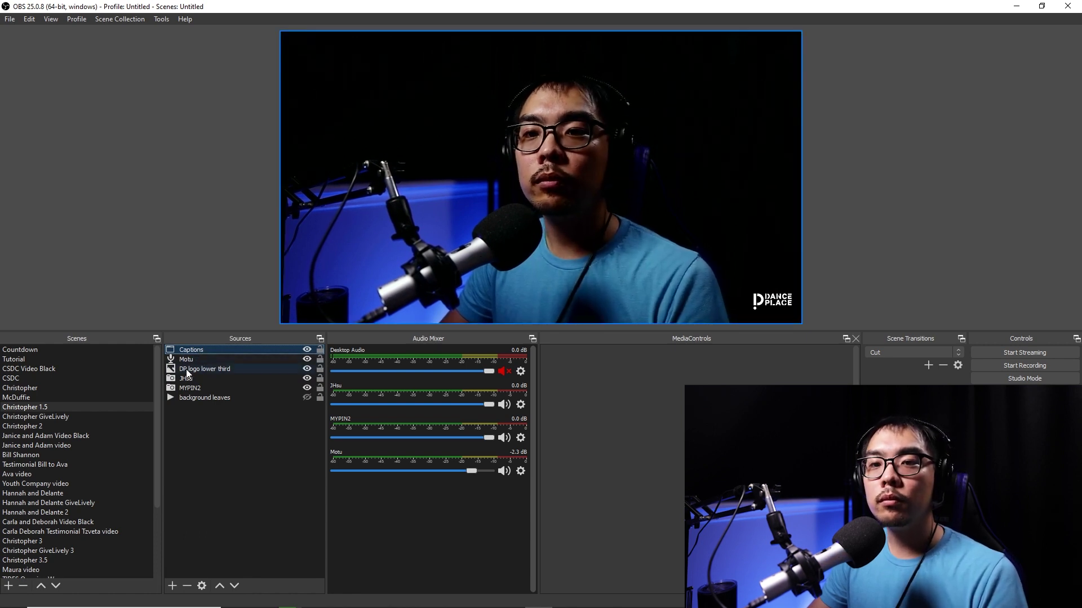
click(49, 417)
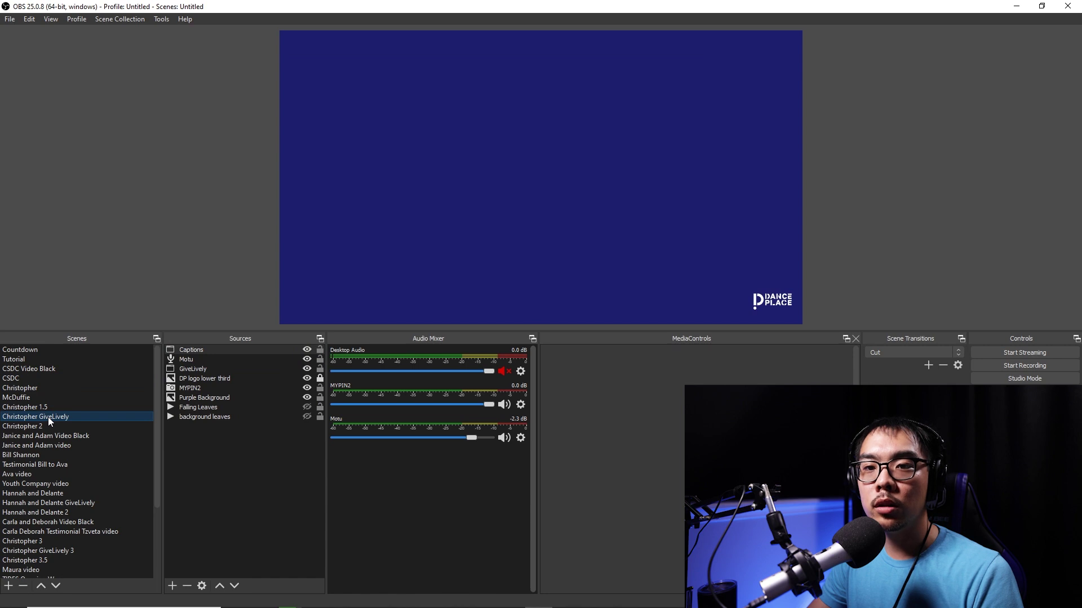
click(45, 405)
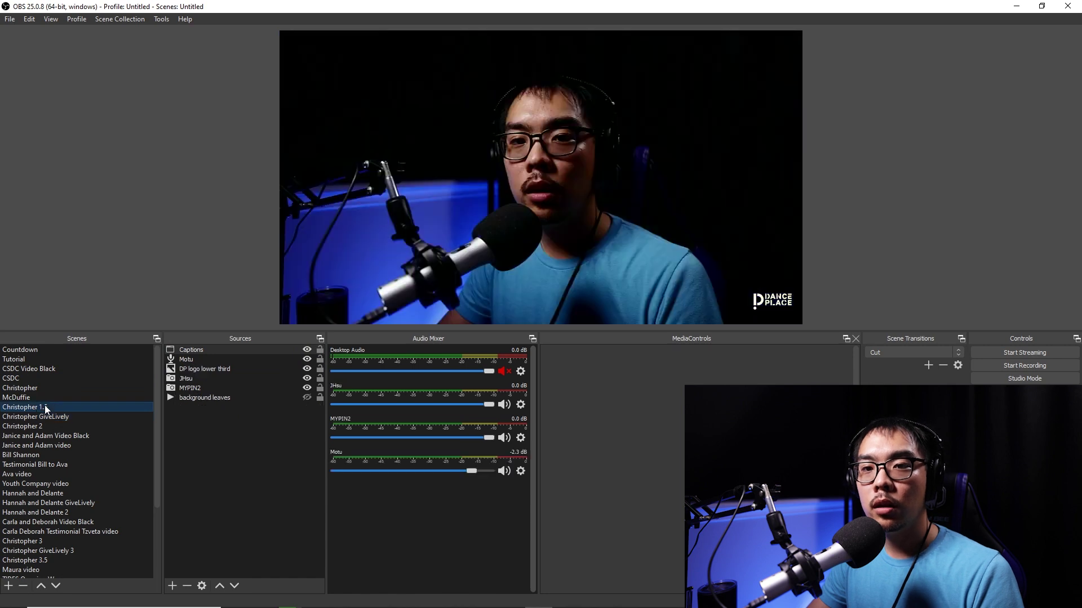
click(192, 379)
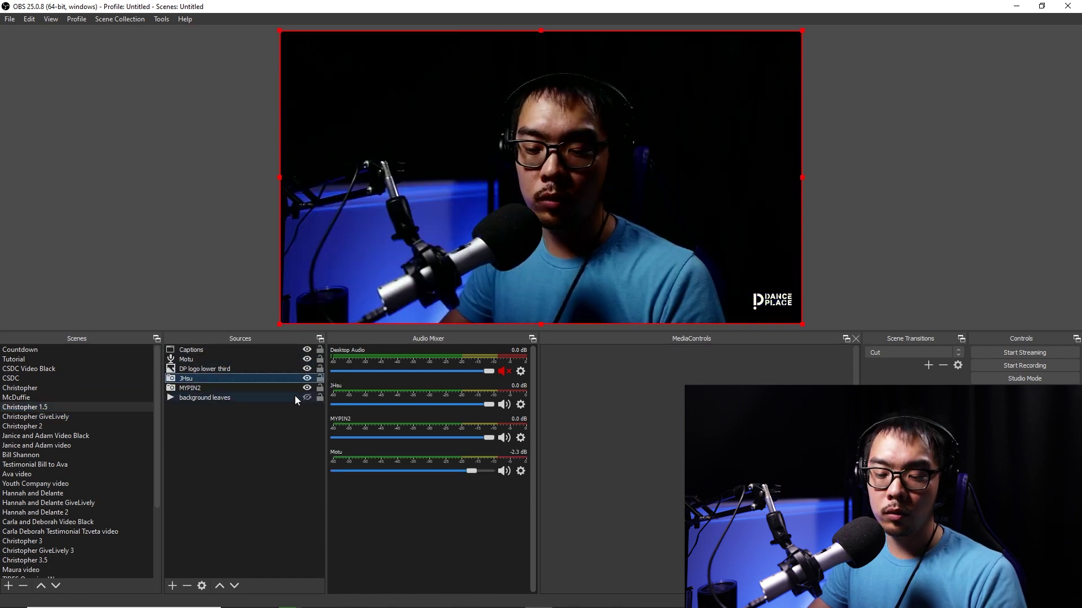
Paste the webcam into Christopher 2 below the lower third and into Christopher GiveLively.
click(45, 424)
key(ctrl+v)
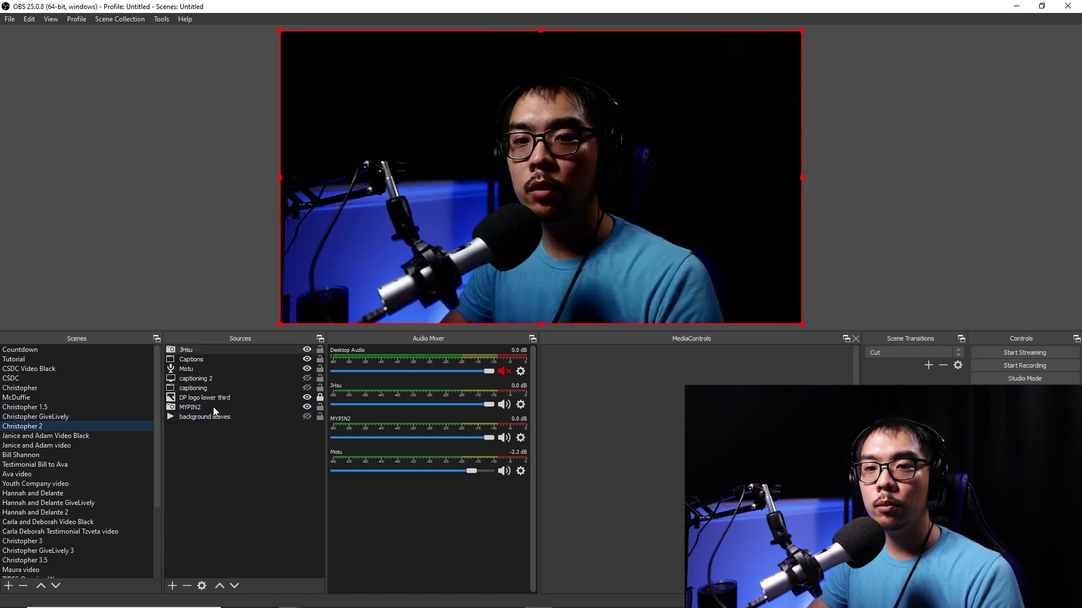
drag(209, 349, 213, 402)
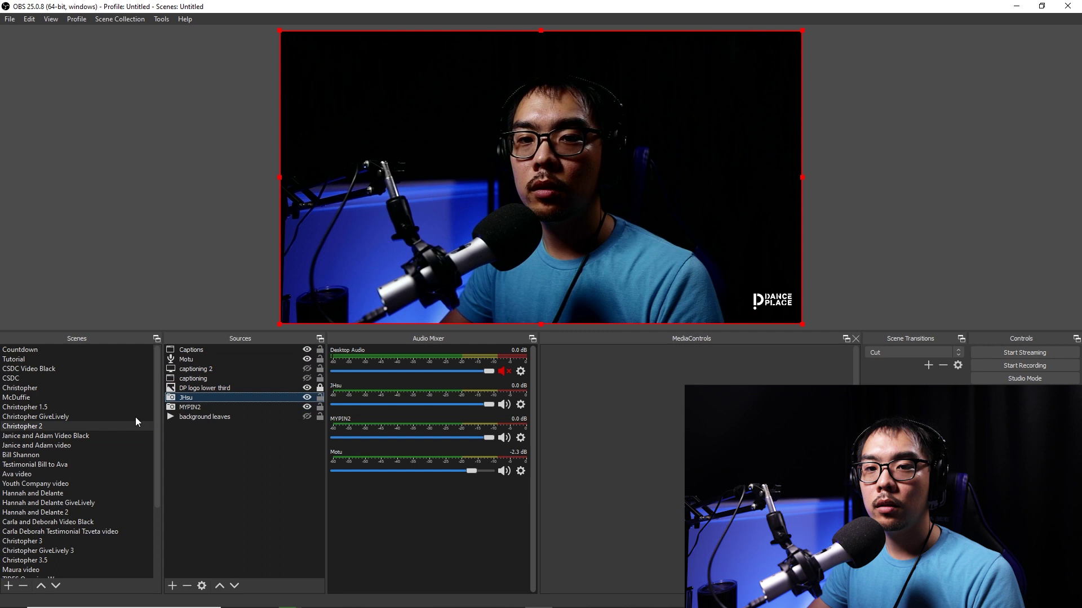
click(41, 416)
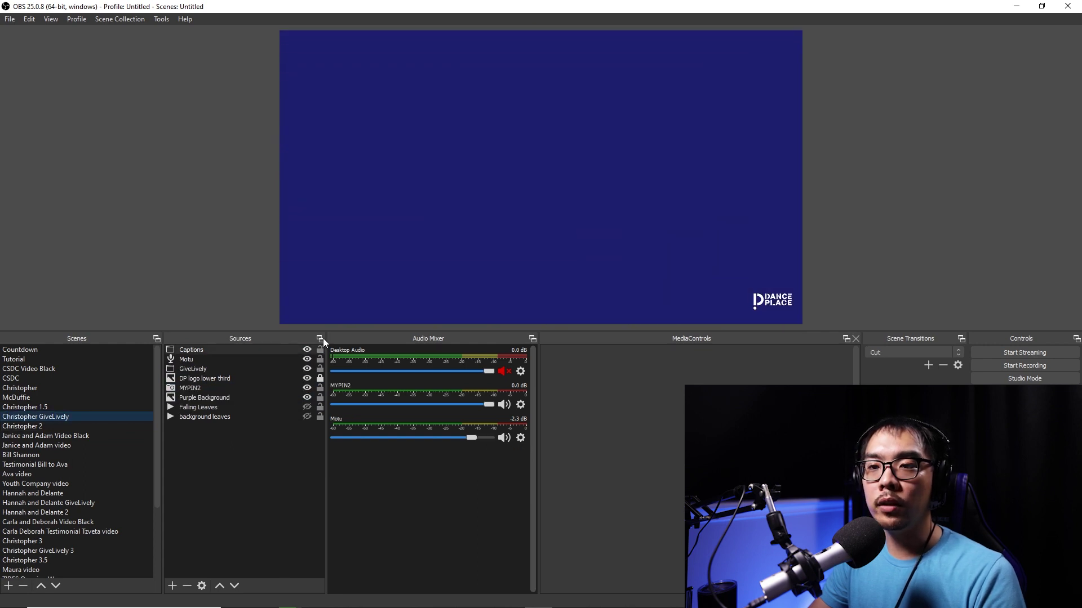
key(ctrl+v)
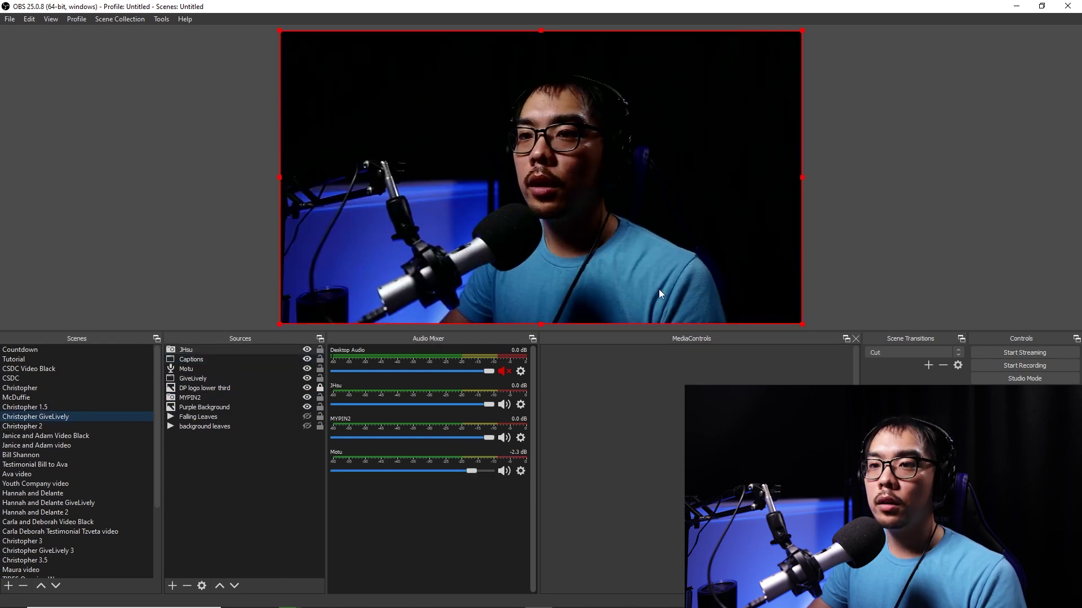
Close Chrome's Donate Now tab, minimise Chrome, and select the Christopher GiveLively scene in OBS.
mouse_move(316, 605)
click(317, 599)
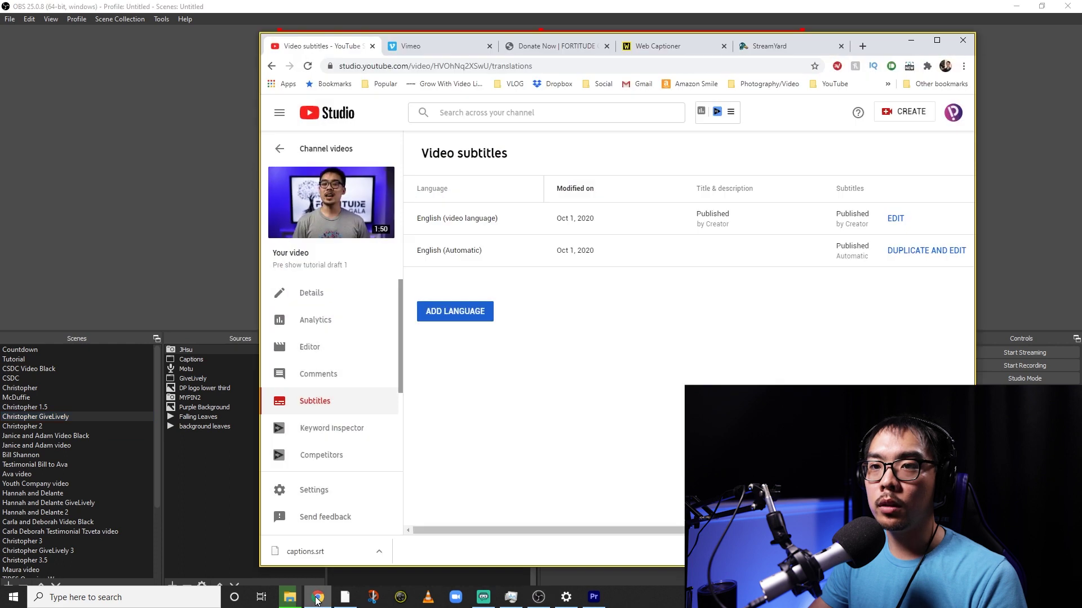
click(557, 48)
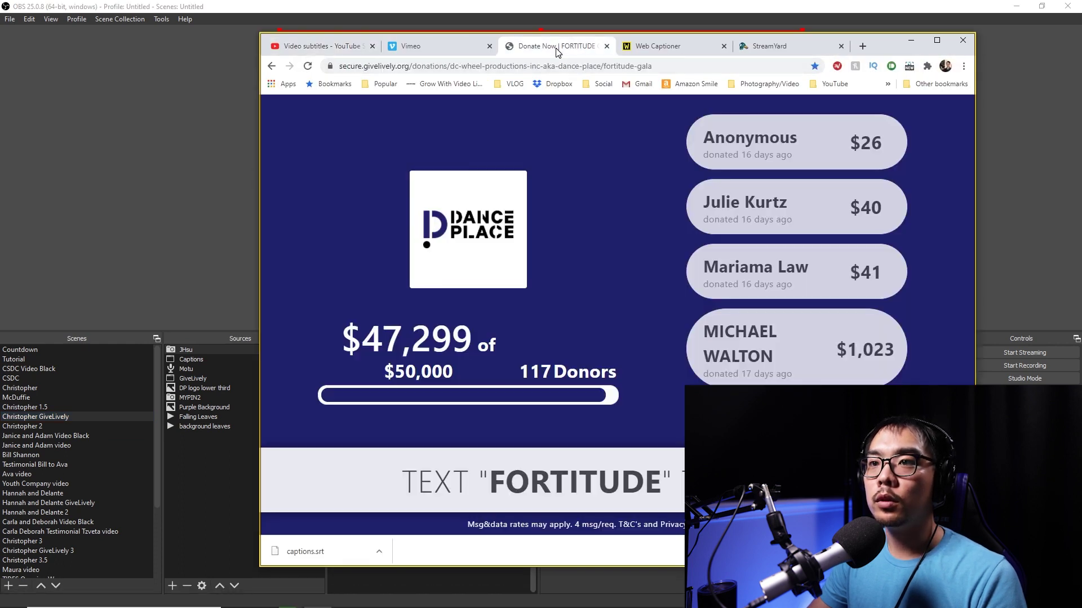
key(ctrl+w)
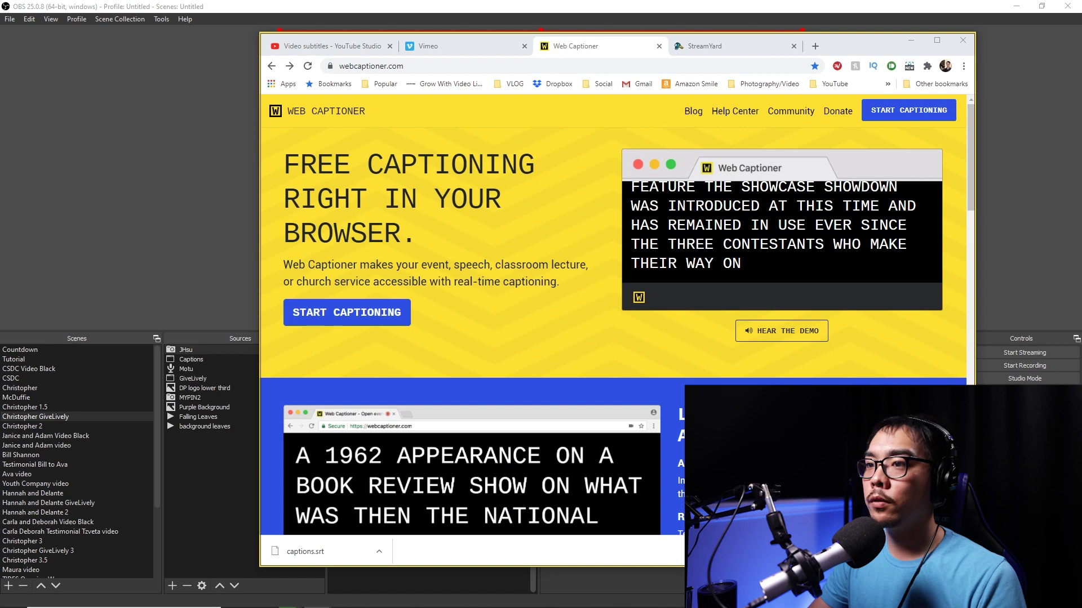
click(909, 40)
click(39, 417)
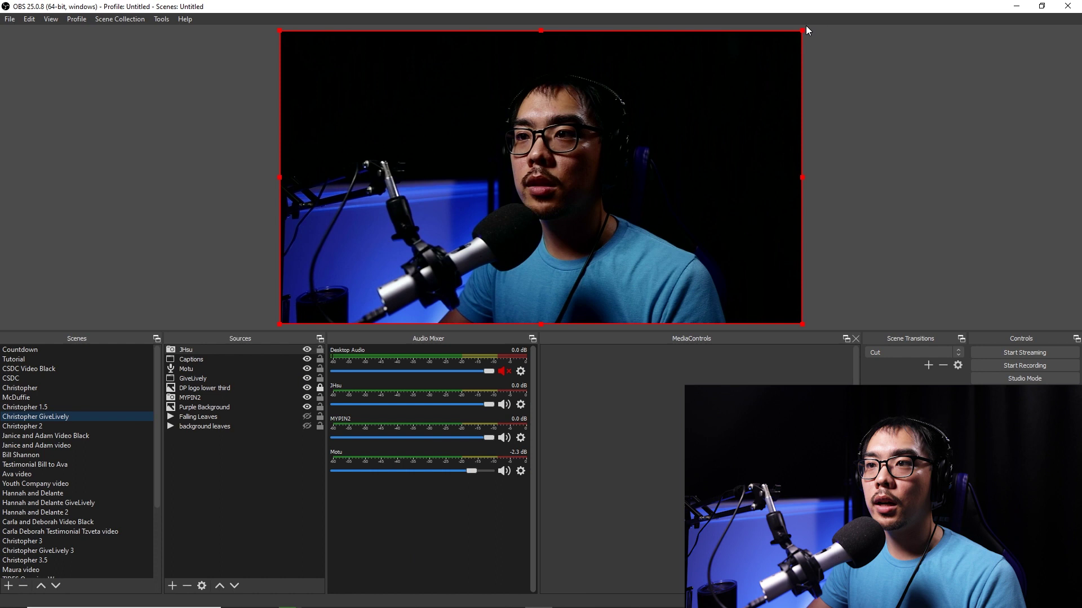
Scale down the JHsu webcam, crop its sides into a small square, and move it left.
drag(802, 31, 537, 178)
drag(434, 259, 456, 186)
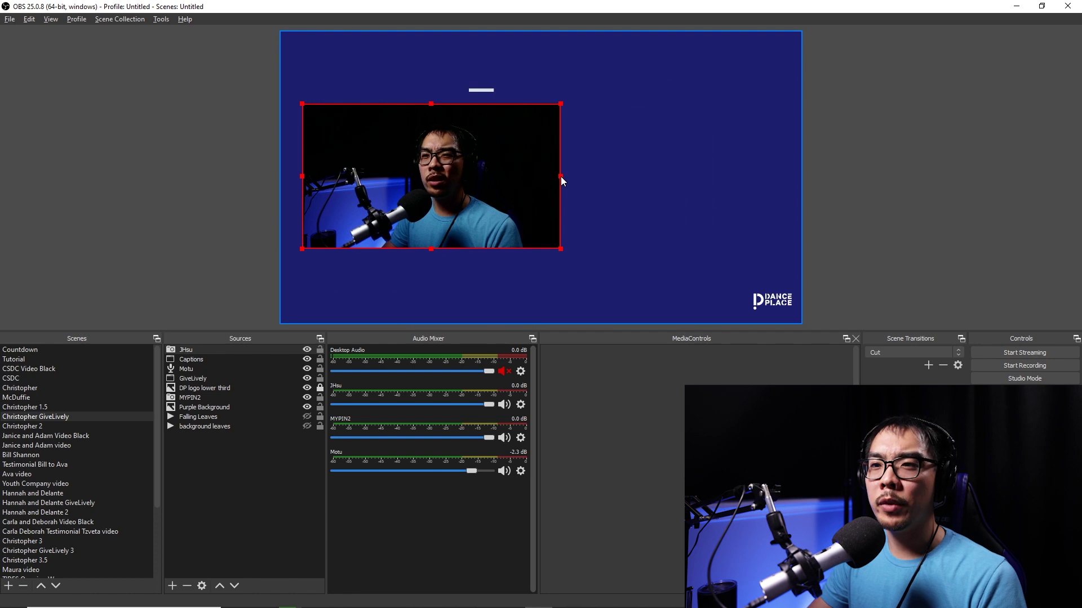
drag(560, 177, 504, 175)
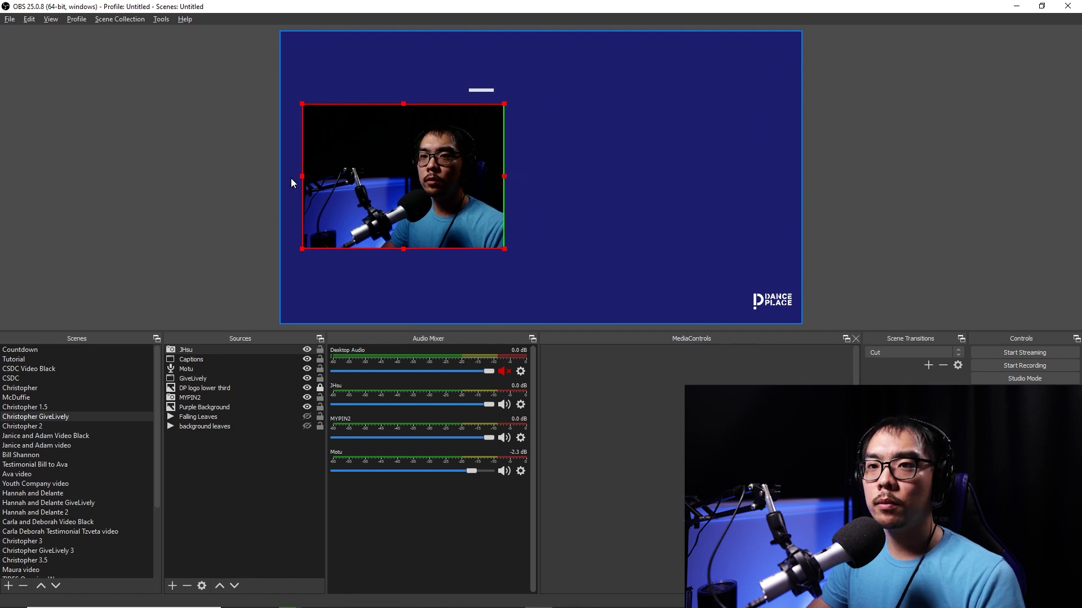
drag(302, 176, 356, 179)
drag(451, 181, 400, 178)
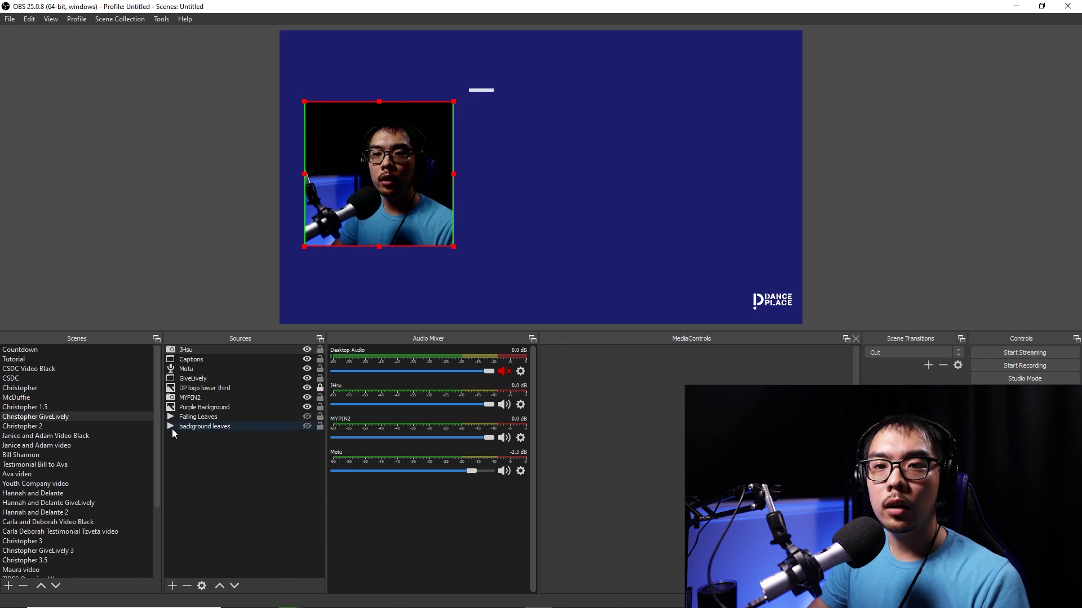
click(204, 380)
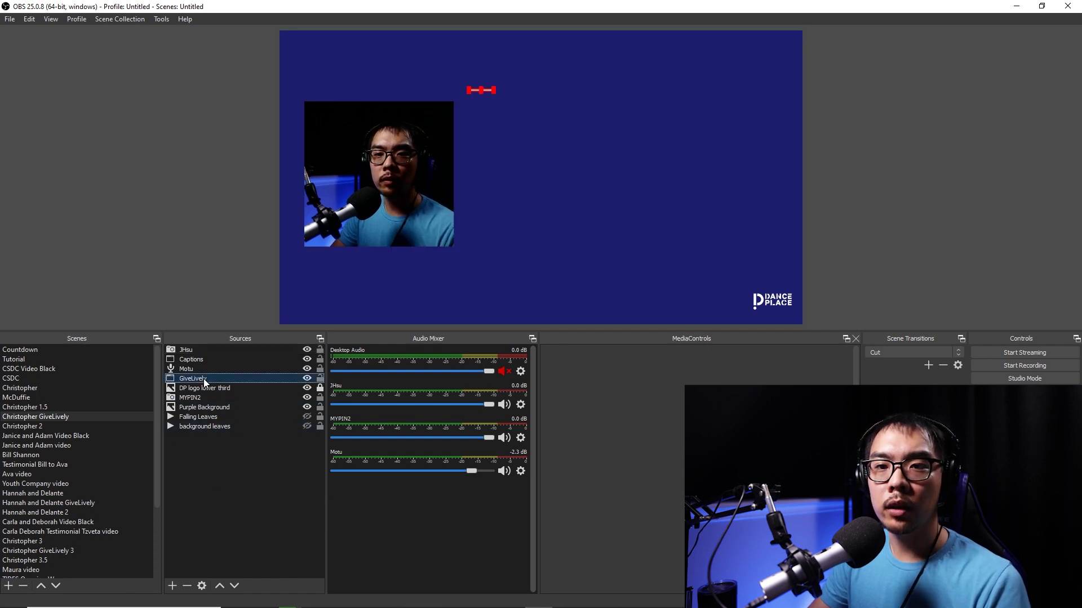
Review GiveLively's properties, hide that donation page capture, and bring up the source-type list.
right_click(204, 379)
click(217, 371)
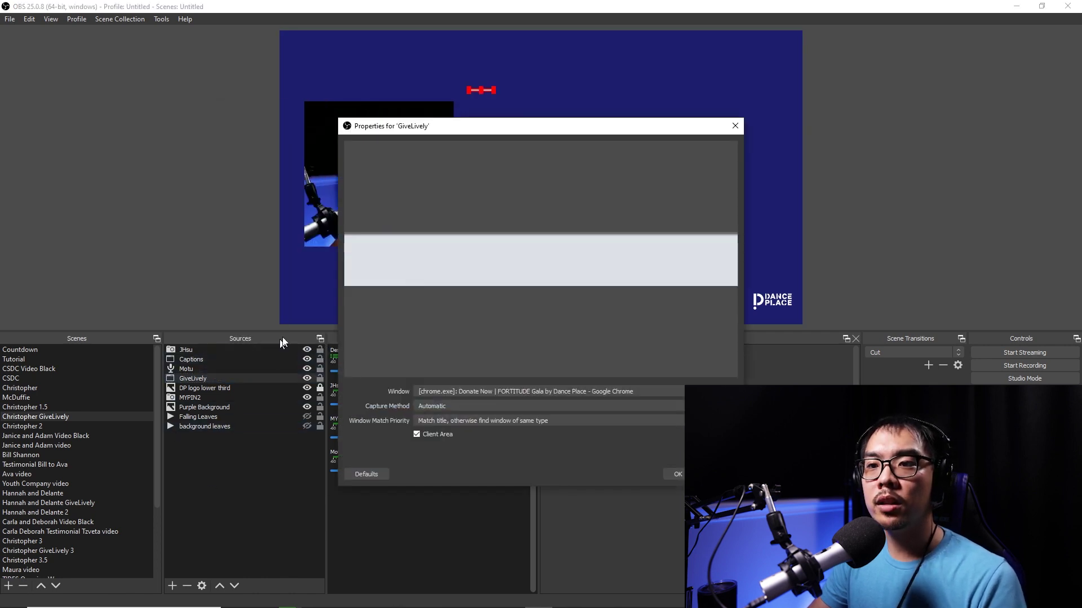
click(678, 474)
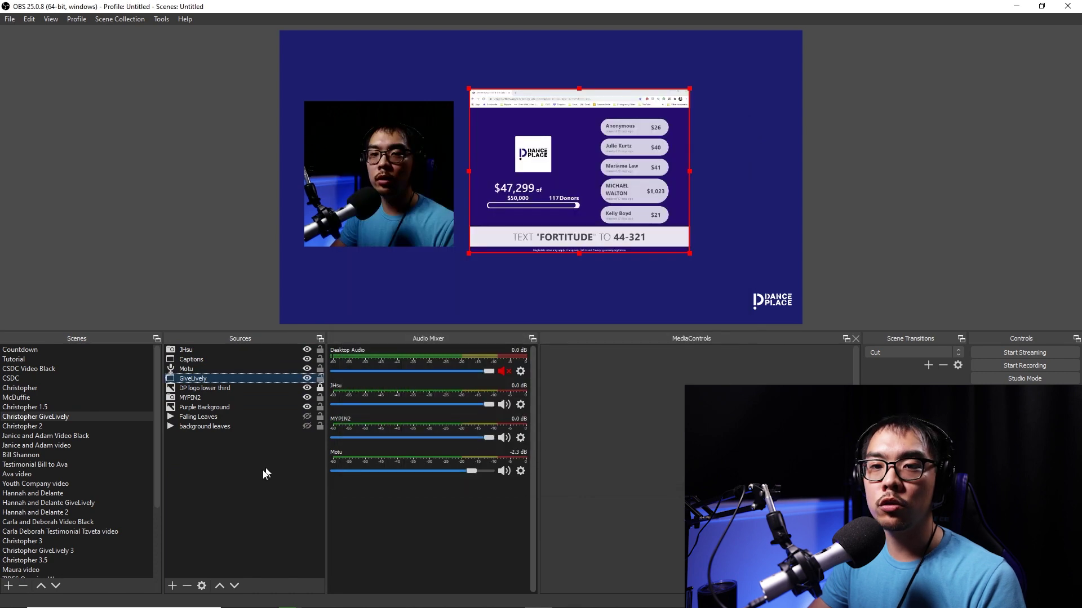
click(603, 189)
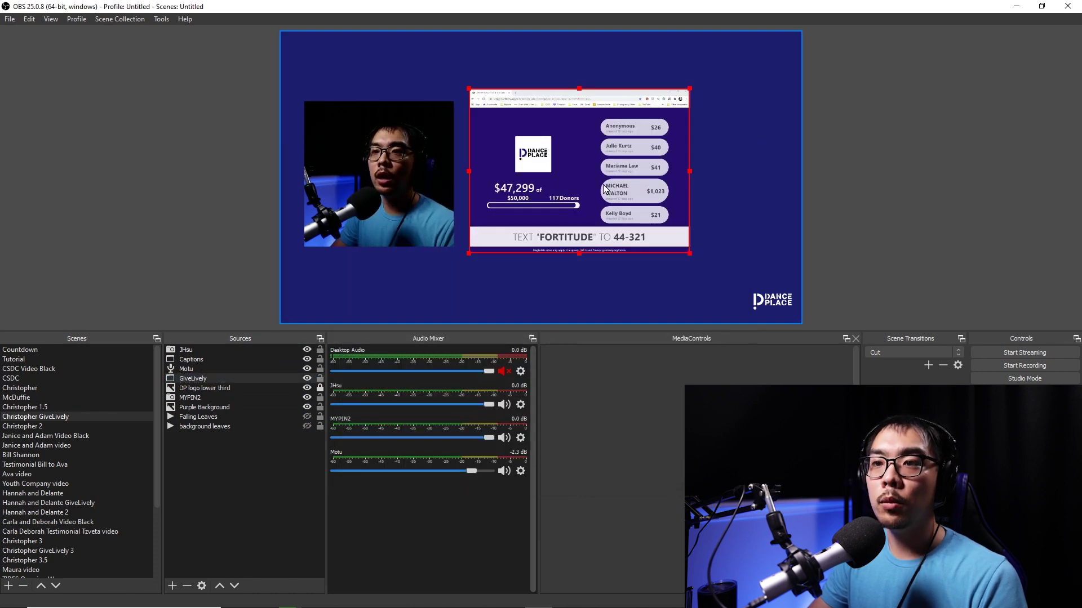
click(307, 378)
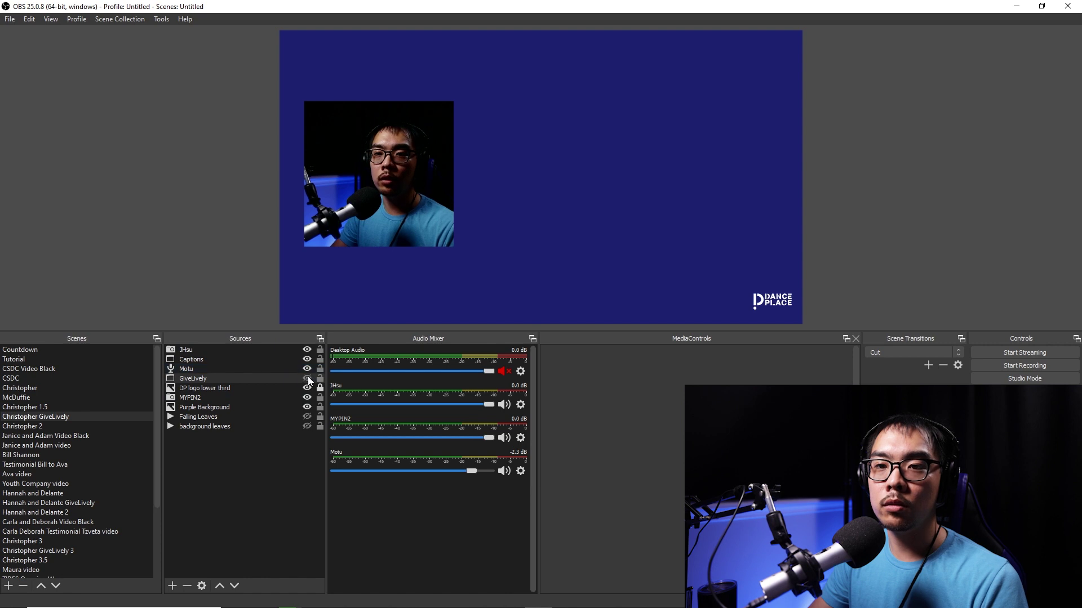
click(173, 586)
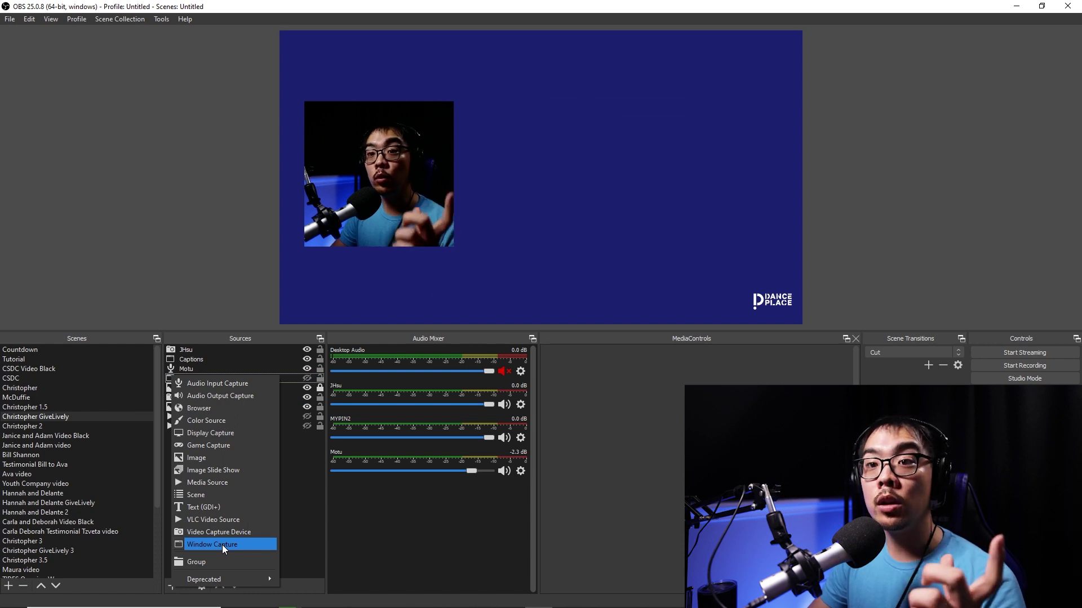
Add a Display Capture named 'donations' set to Display 2 and reposition it in the scene.
click(226, 439)
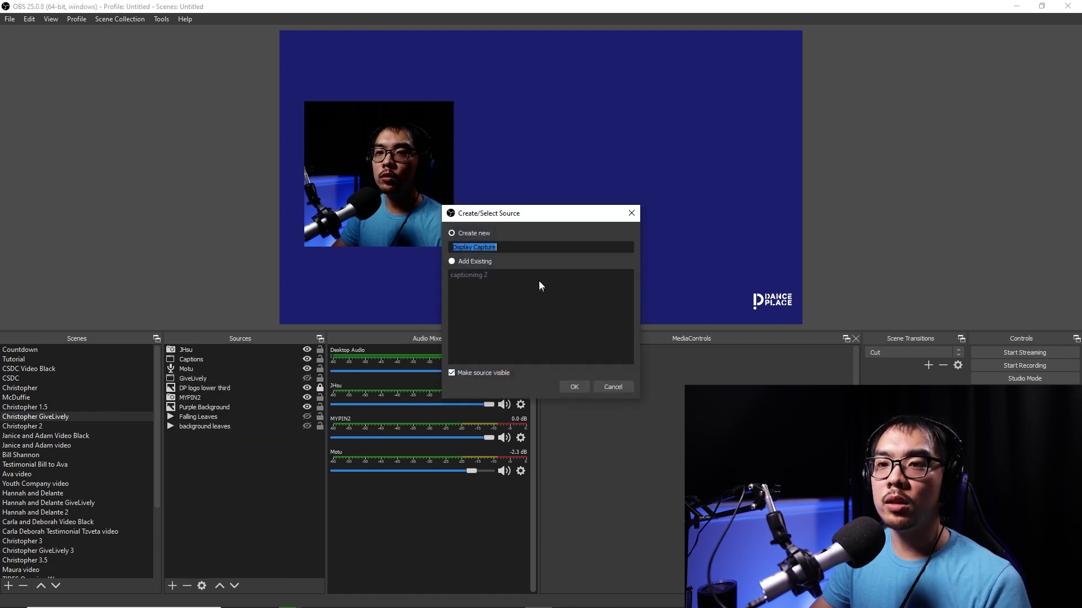
text(donations)
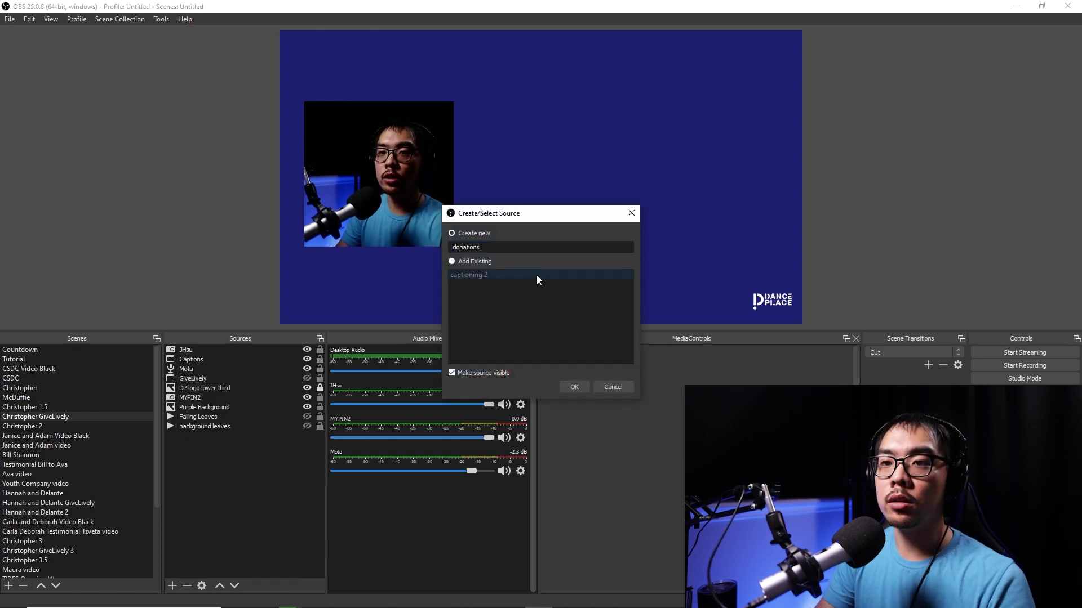
click(578, 388)
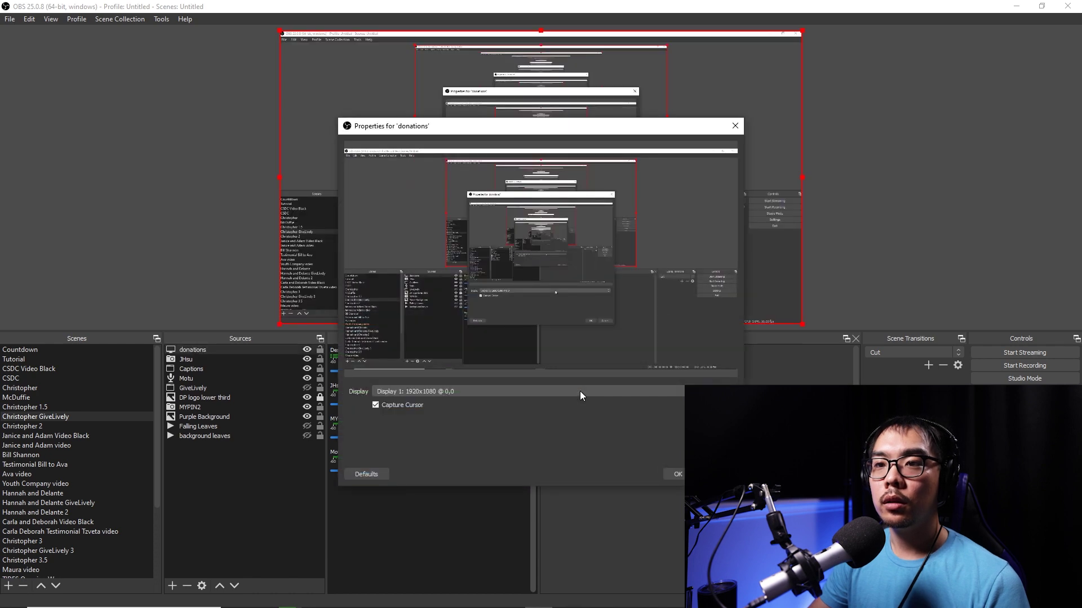
click(434, 392)
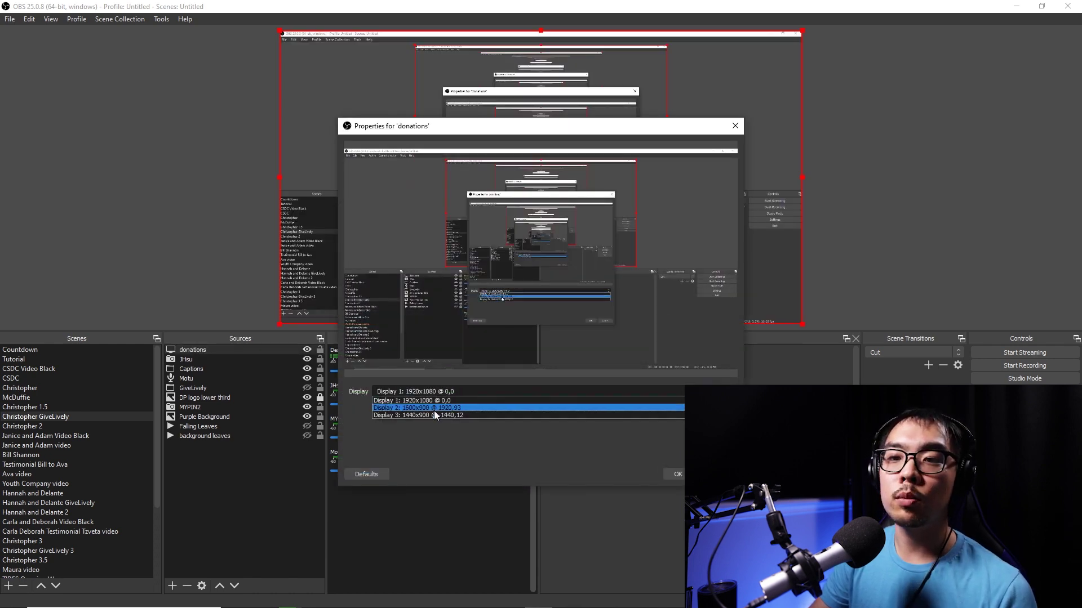
click(435, 407)
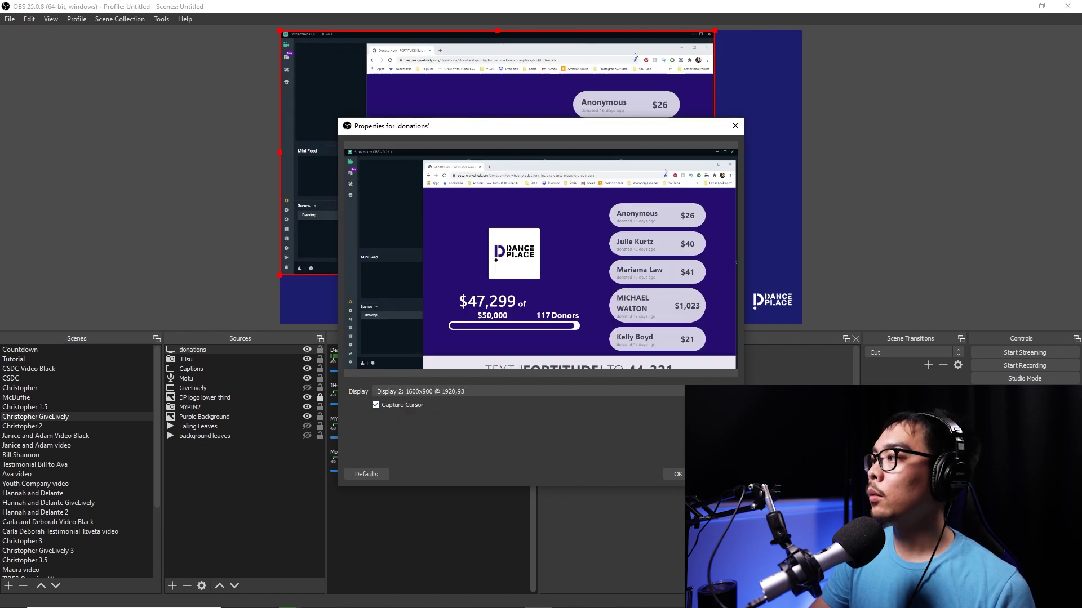
key(super+Up)
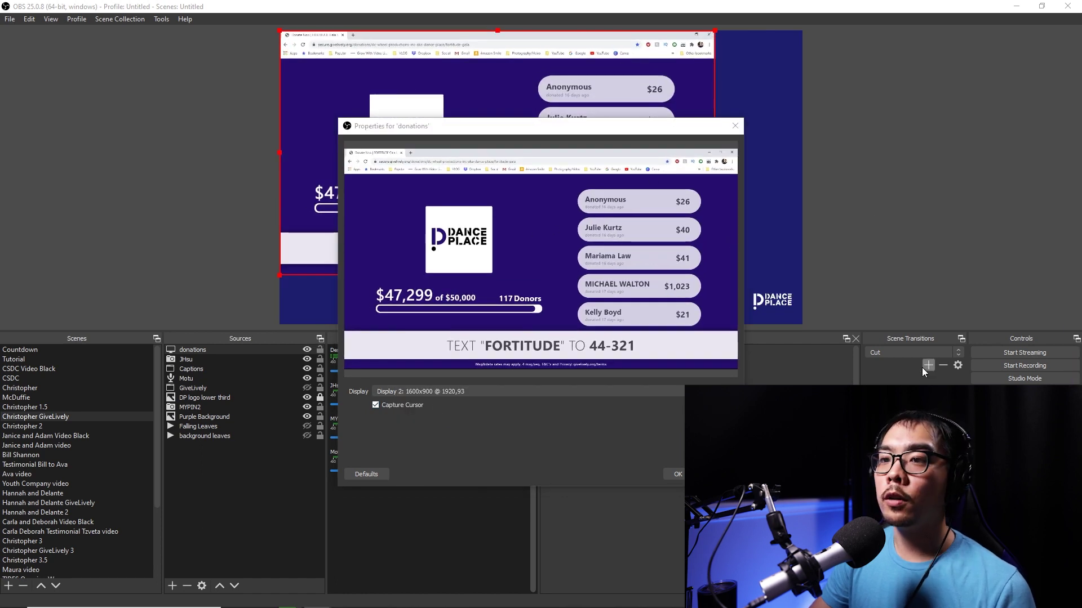
click(665, 473)
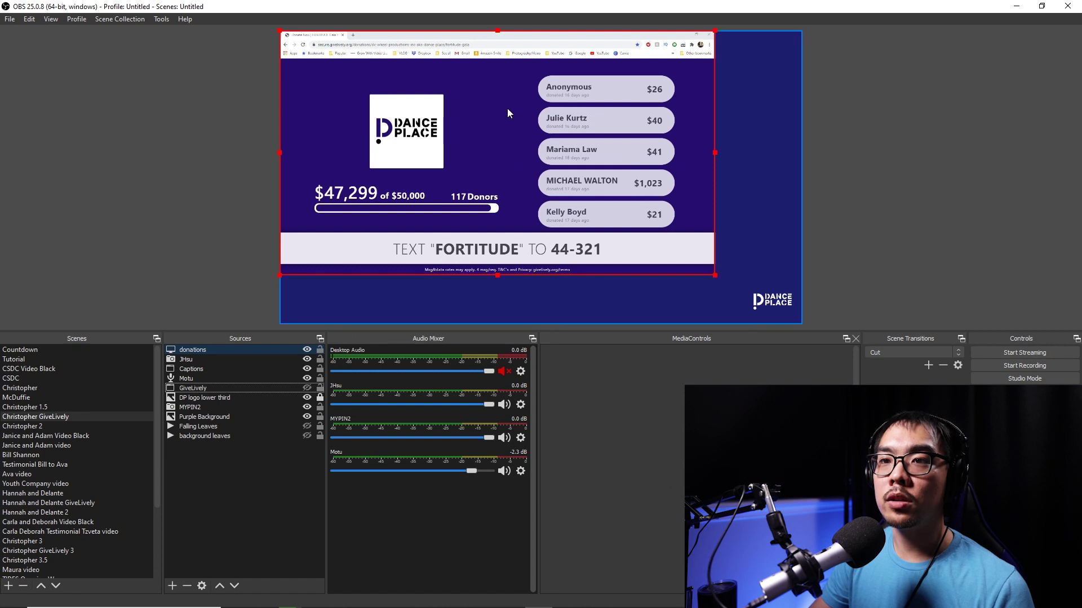
drag(507, 108, 527, 123)
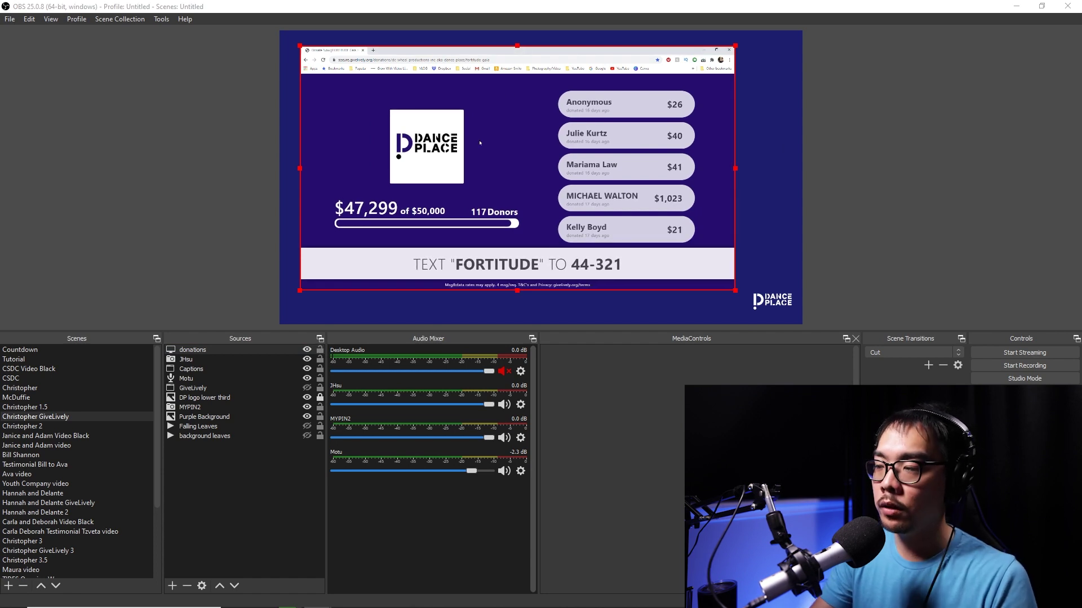
Make the captured donation page full screen, then shrink and move the donations capture beside the webcam.
key(F11)
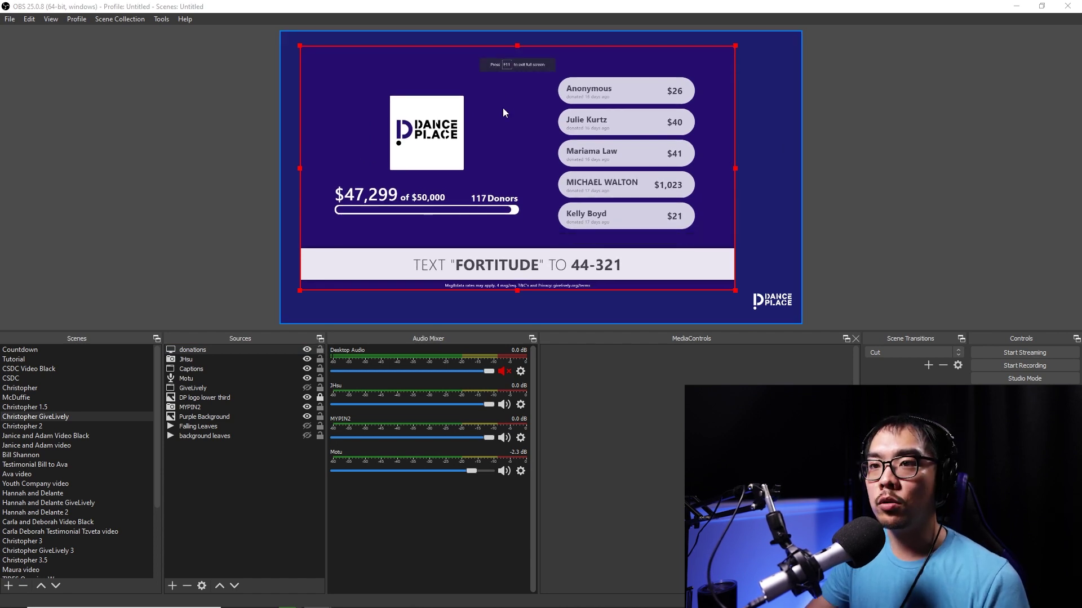
drag(503, 117, 535, 118)
drag(331, 48, 460, 135)
drag(600, 189, 610, 160)
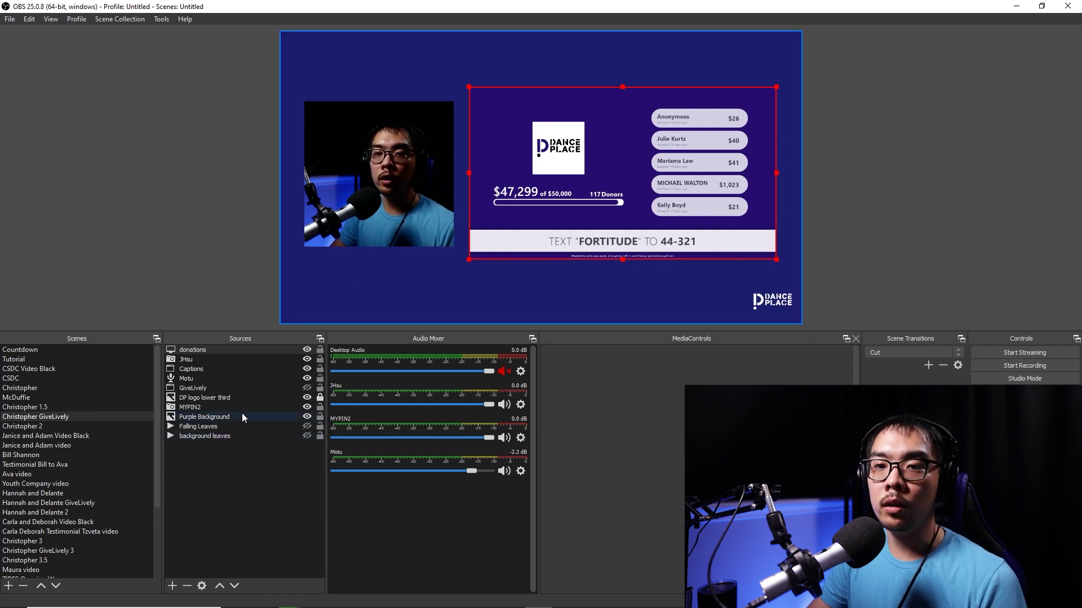
Toggle the Purple Background to check the layout, enlarge the donations capture, and nudge the webcam left.
click(306, 417)
click(306, 416)
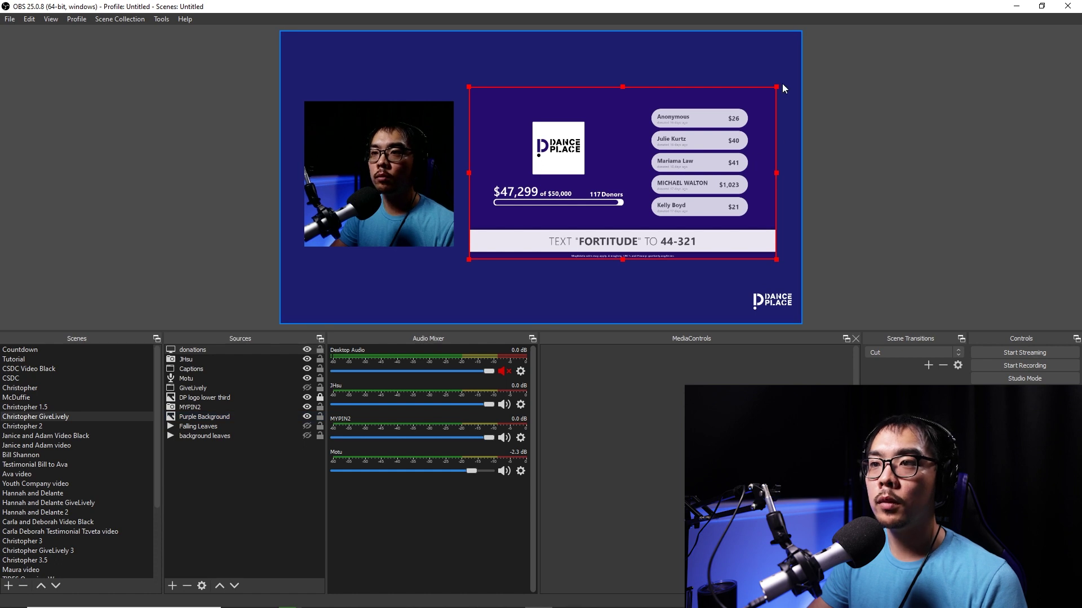
drag(624, 84, 627, 70)
mouse_move(659, 116)
mouse_down()
mouse_move(667, 121)
mouse_move(655, 127)
mouse_up()
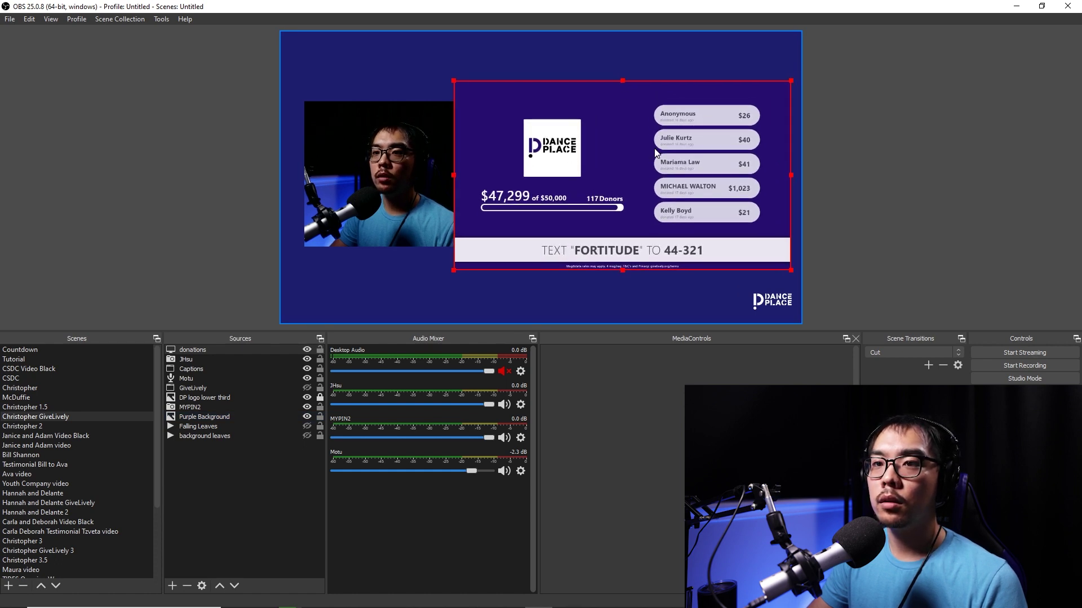
drag(387, 188, 375, 190)
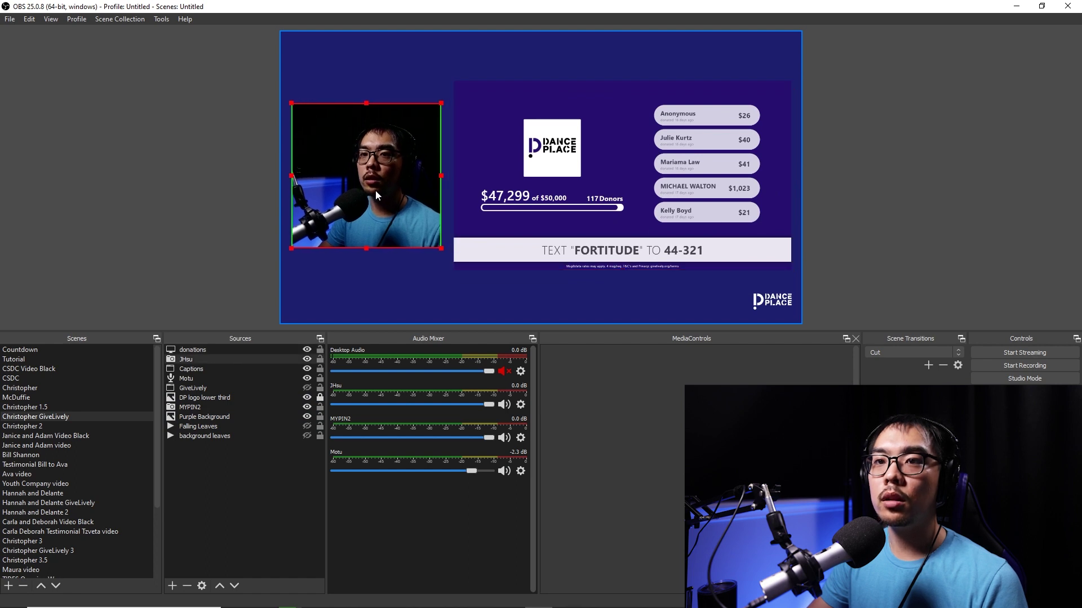
Compare the Christopher 1.5, GiveLively and 2 scenes, ending on Christopher 1.5 with Captions selected.
click(24, 408)
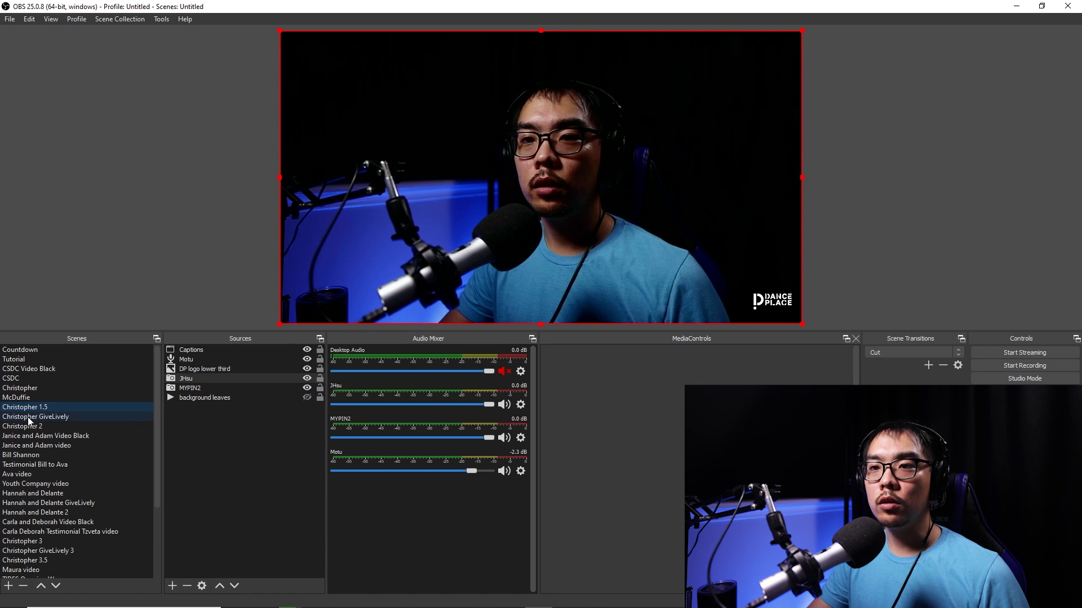
click(28, 417)
click(32, 426)
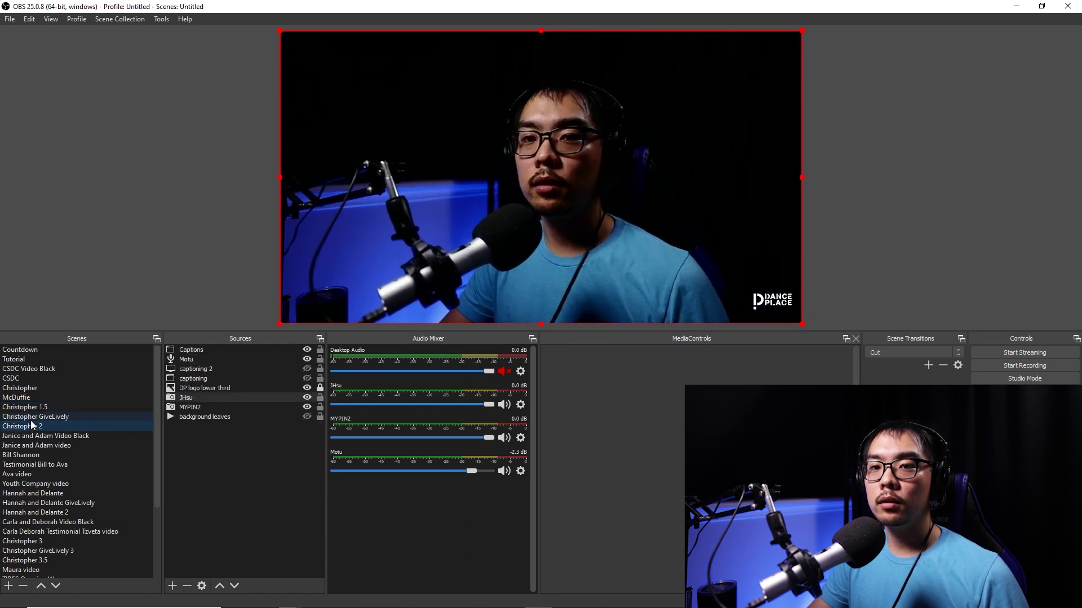
click(32, 409)
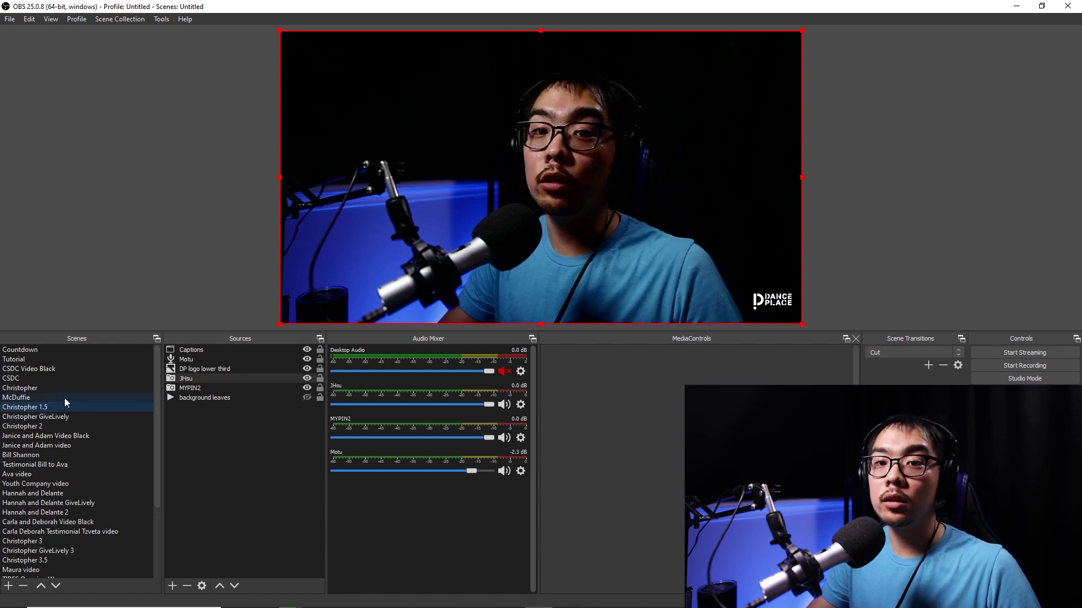
click(196, 350)
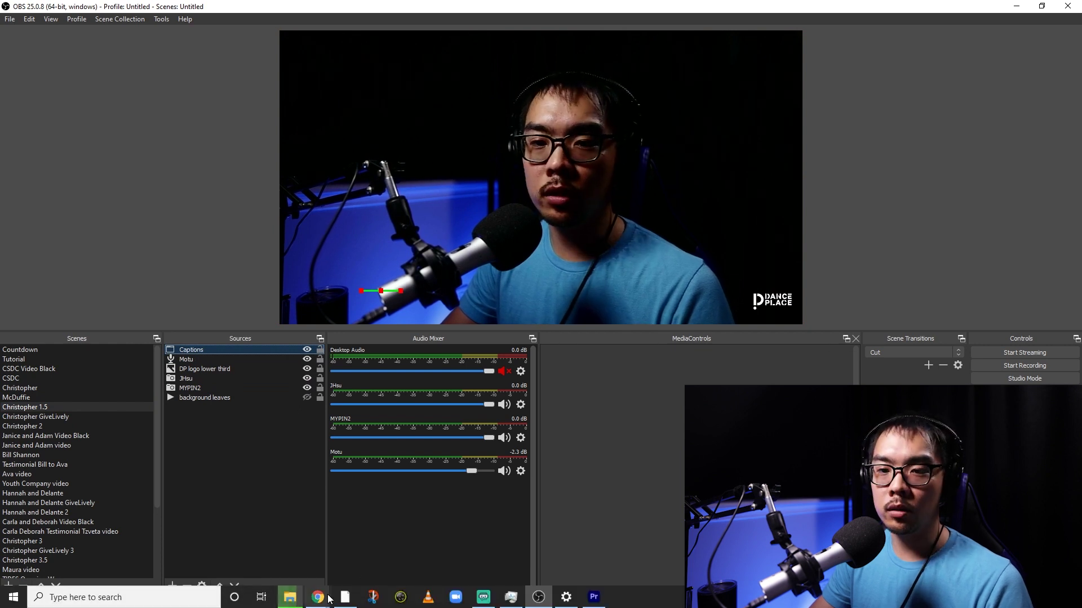
Start captioning on webcaptioner.com in Chrome, then drag the Chrome window off the left screen edge.
mouse_move(318, 598)
click(270, 554)
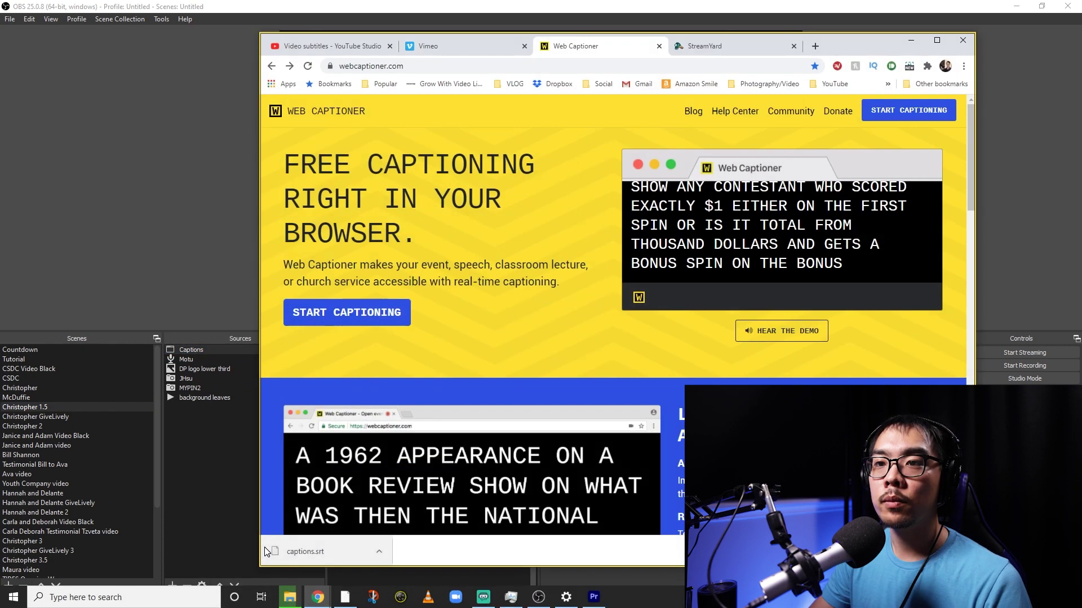
drag(841, 43, 857, 35)
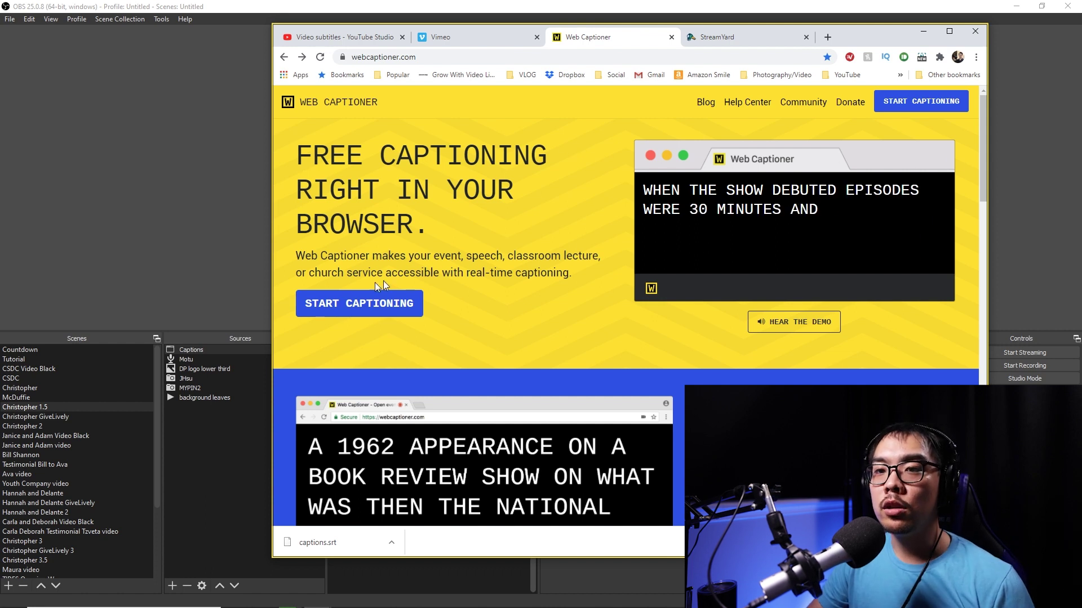
click(347, 305)
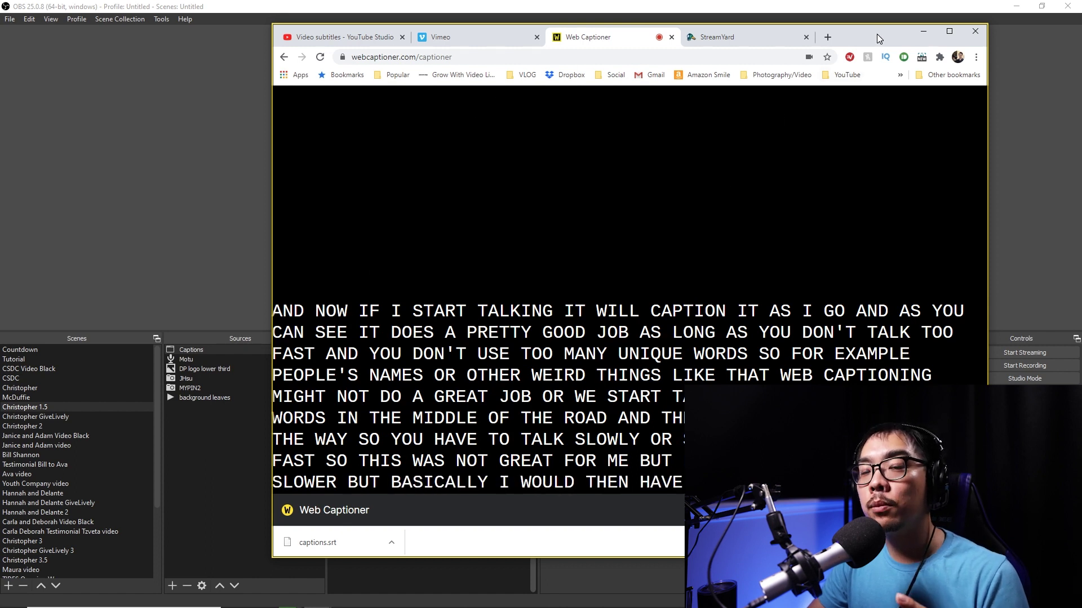
drag(870, 37, 0, 62)
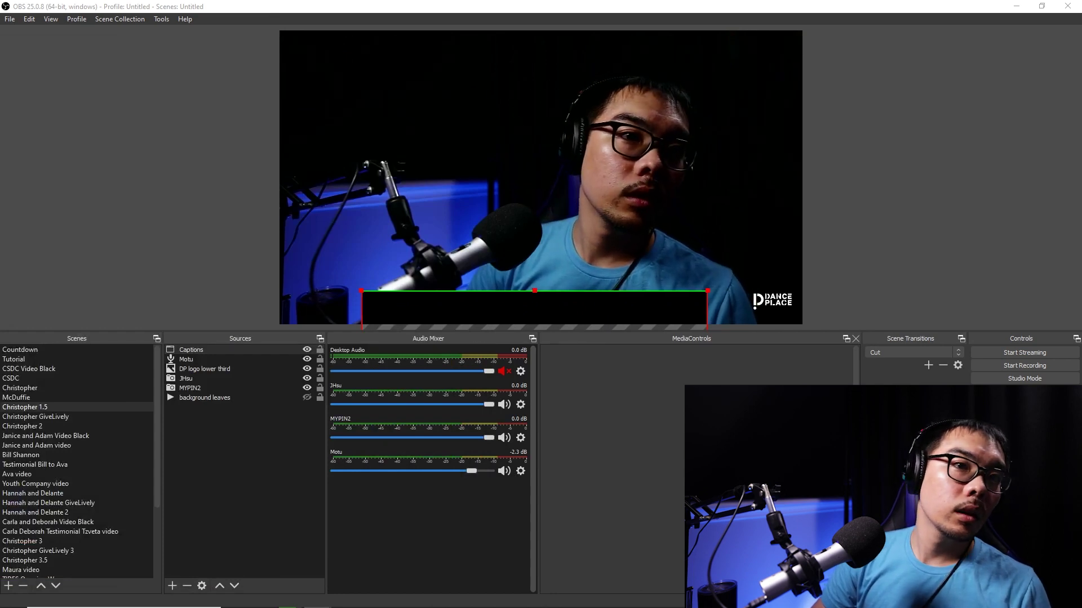
Verify the Captions source's Window Capture uses 'Web Captioner - Google Chrome' and confirm.
click(471, 308)
click(198, 348)
right_click(199, 349)
click(206, 346)
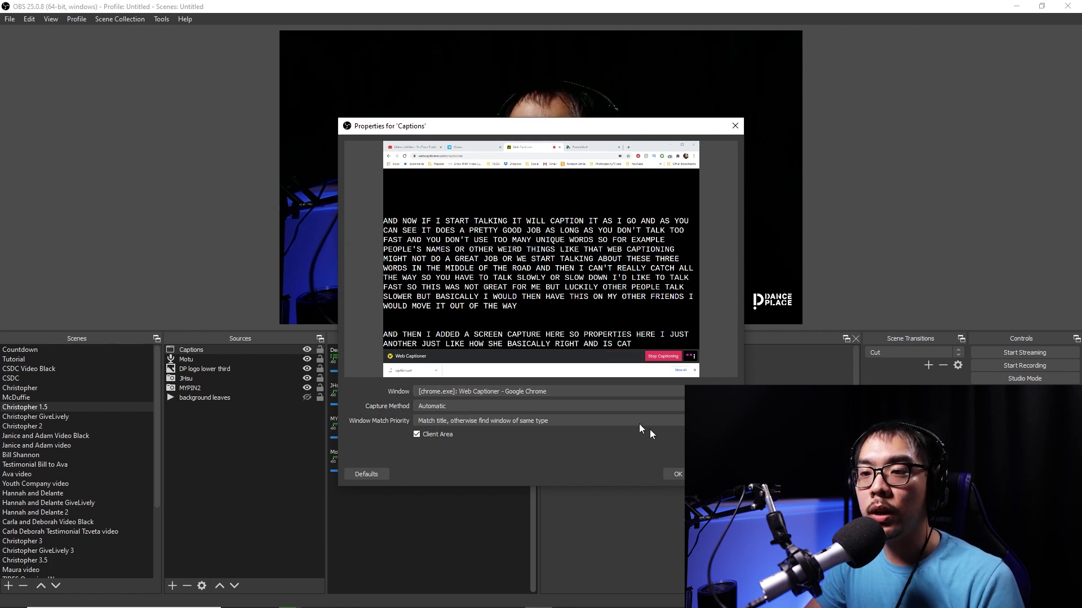
click(676, 475)
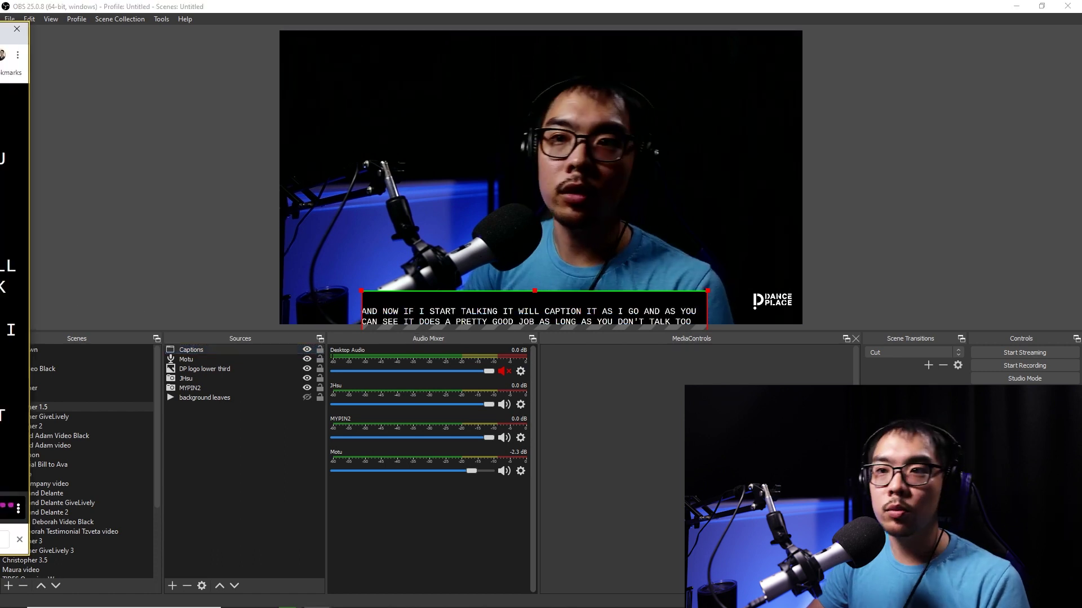
Resize the Web Captioner Chrome window into a short strip for the caption bar.
key(alt+Tab)
drag(851, 76, 923, 66)
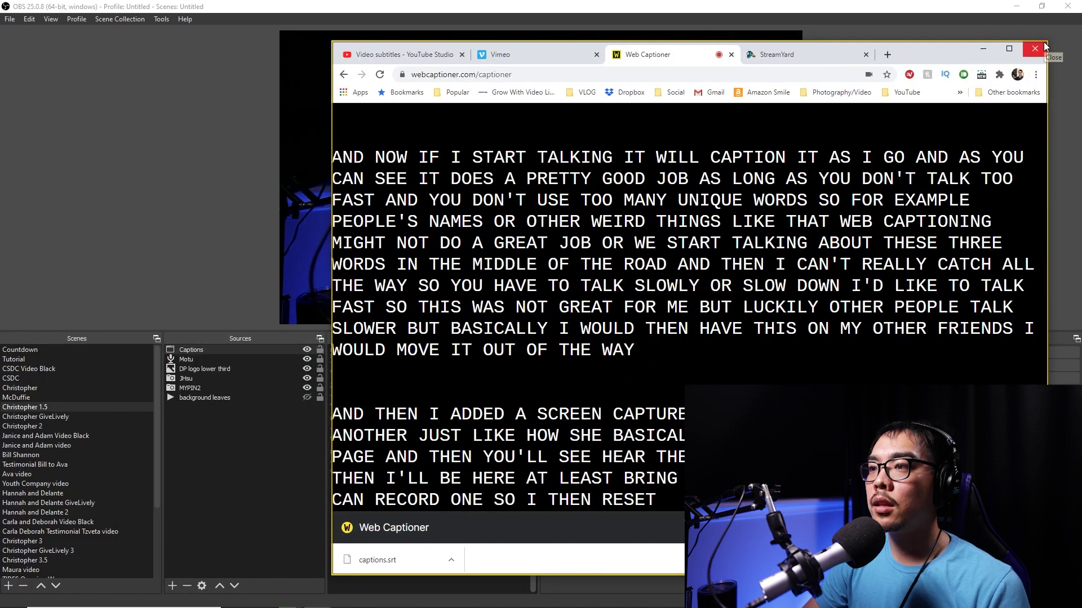
drag(1048, 41, 1078, 356)
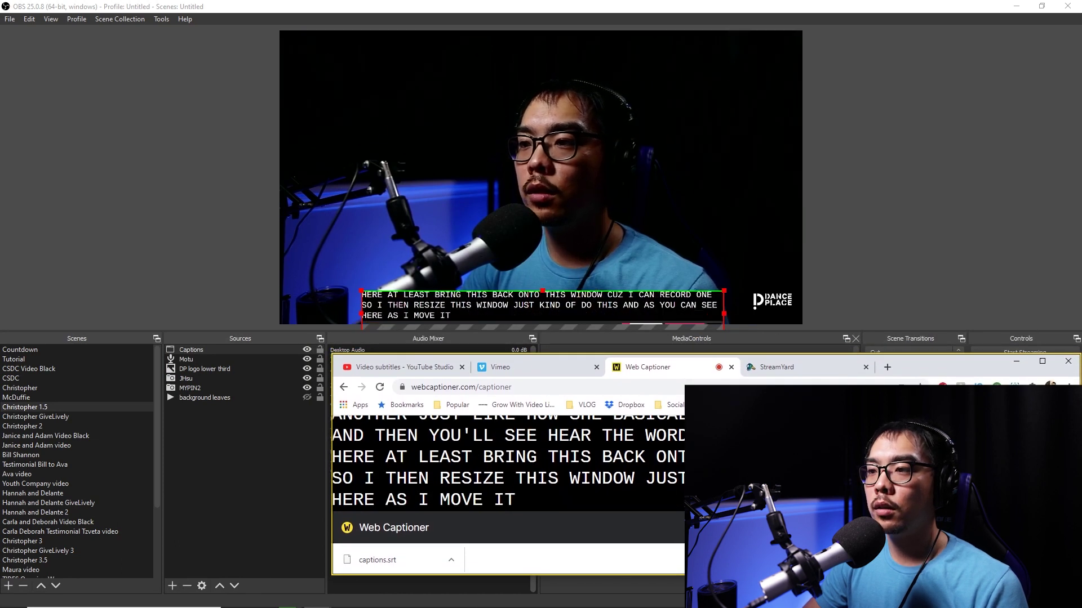
mouse_move(985, 360)
mouse_down()
mouse_move(952, 362)
mouse_move(980, 370)
mouse_move(979, 346)
mouse_up()
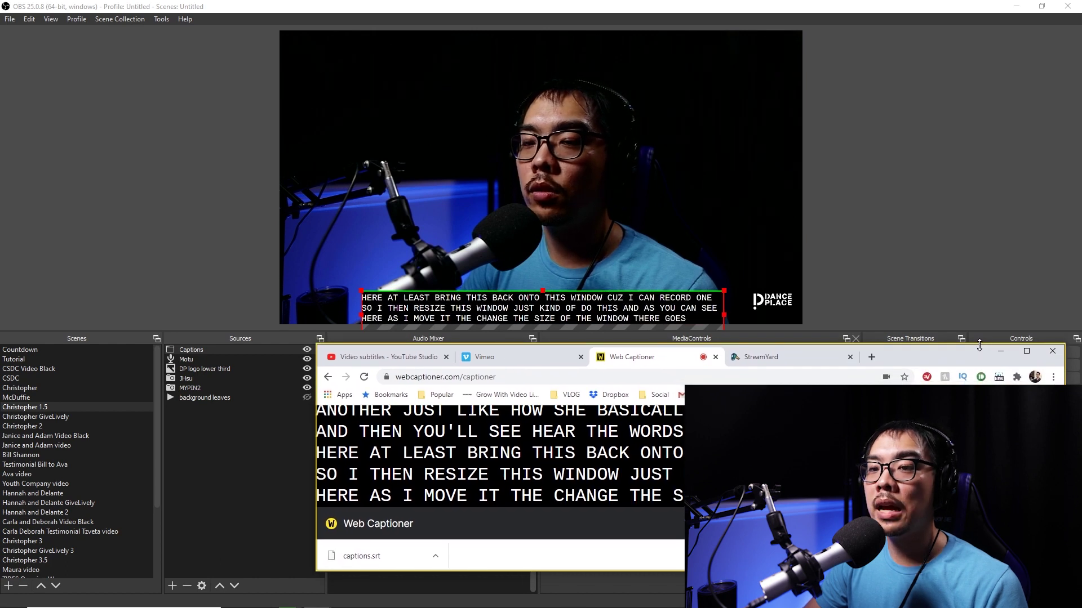
click(425, 319)
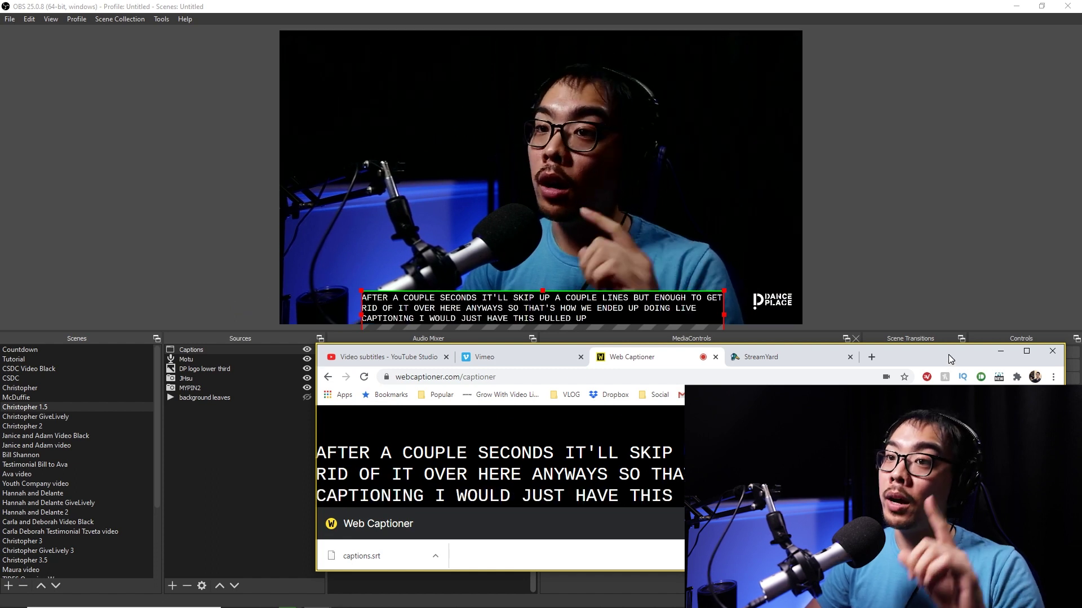
Move the captioning window onto the other monitor and switch to the Christopher GiveLively scene.
drag(948, 354, 0, 259)
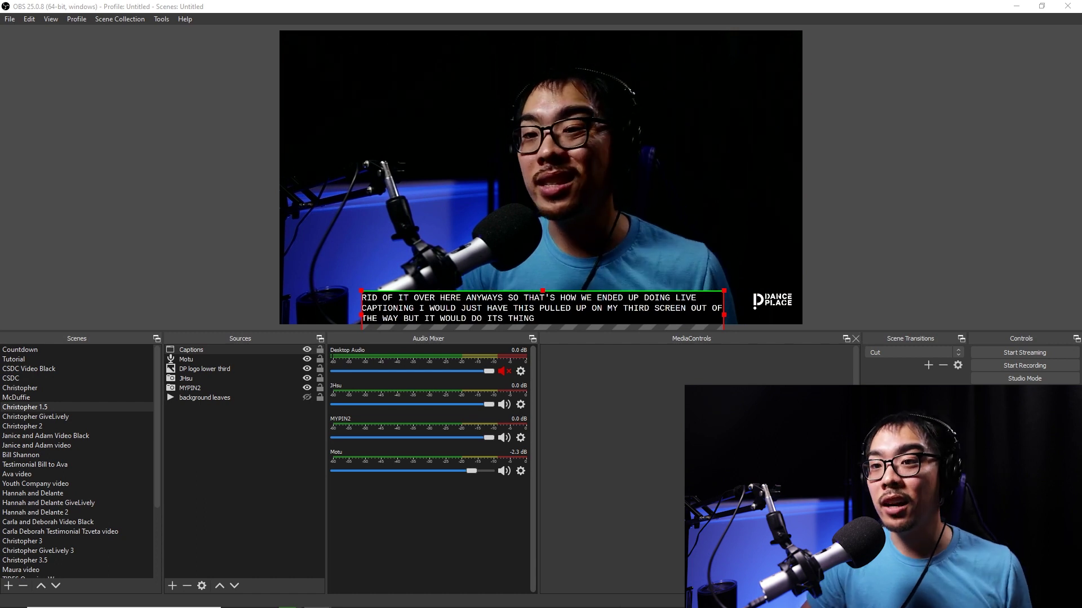
click(194, 350)
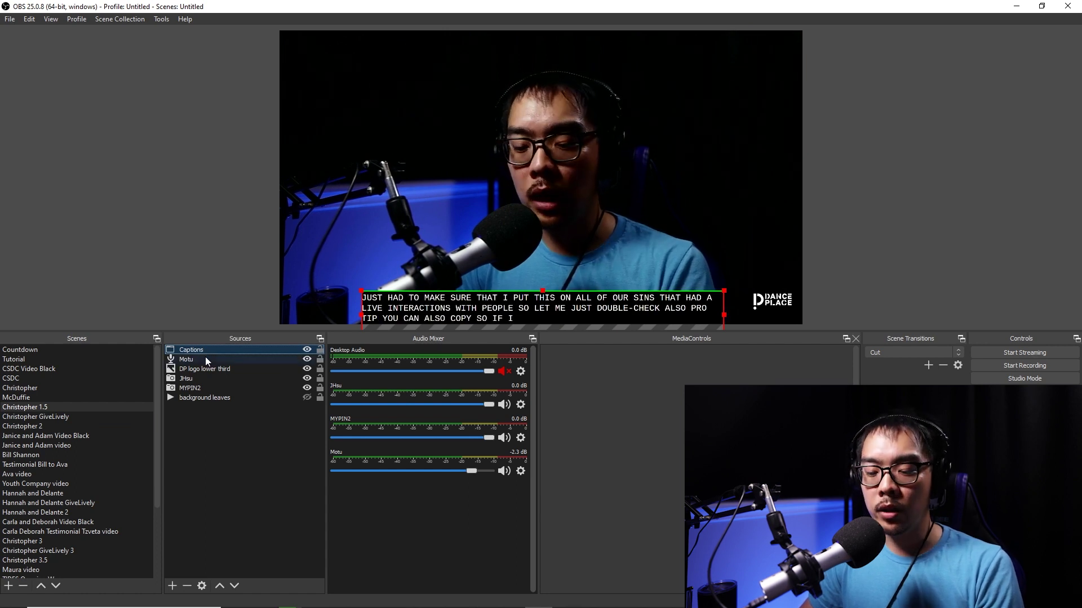
click(35, 417)
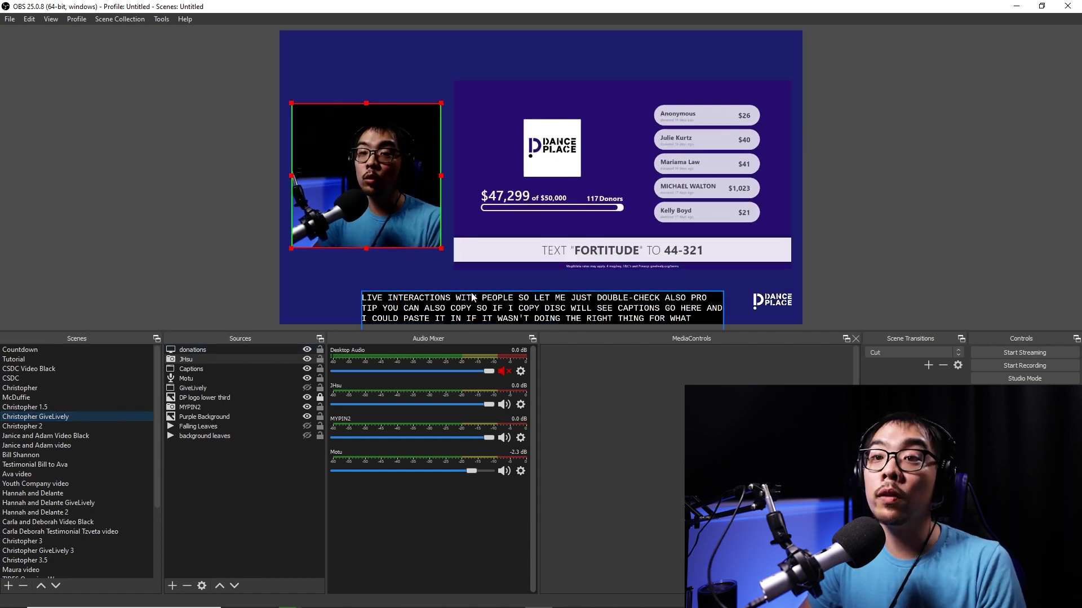
Dismiss the source-type list, then cycle through the scenes, ending on Christopher 2.
click(172, 586)
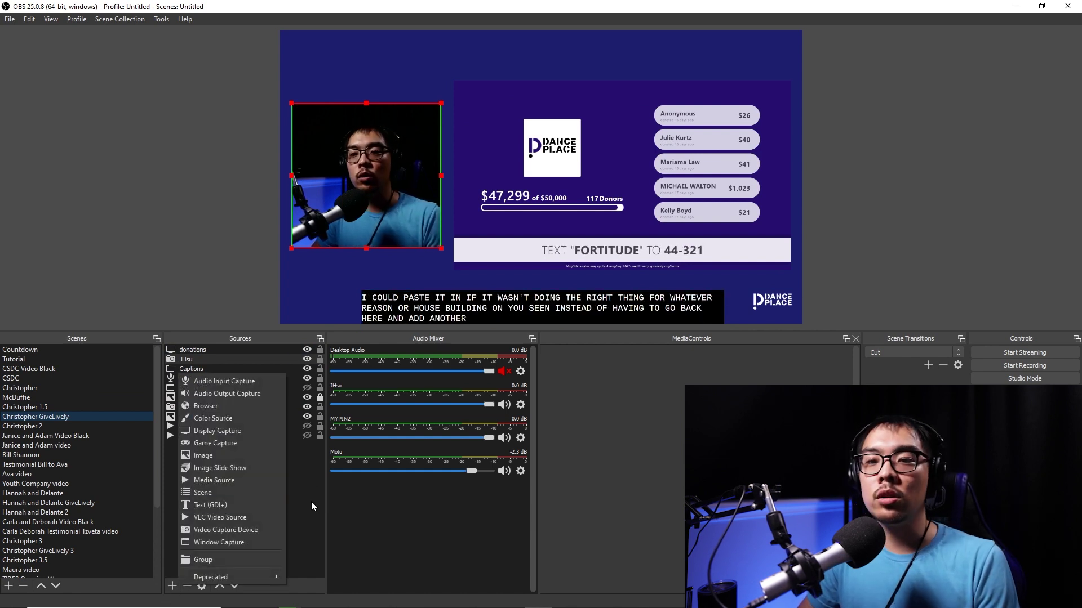
click(251, 477)
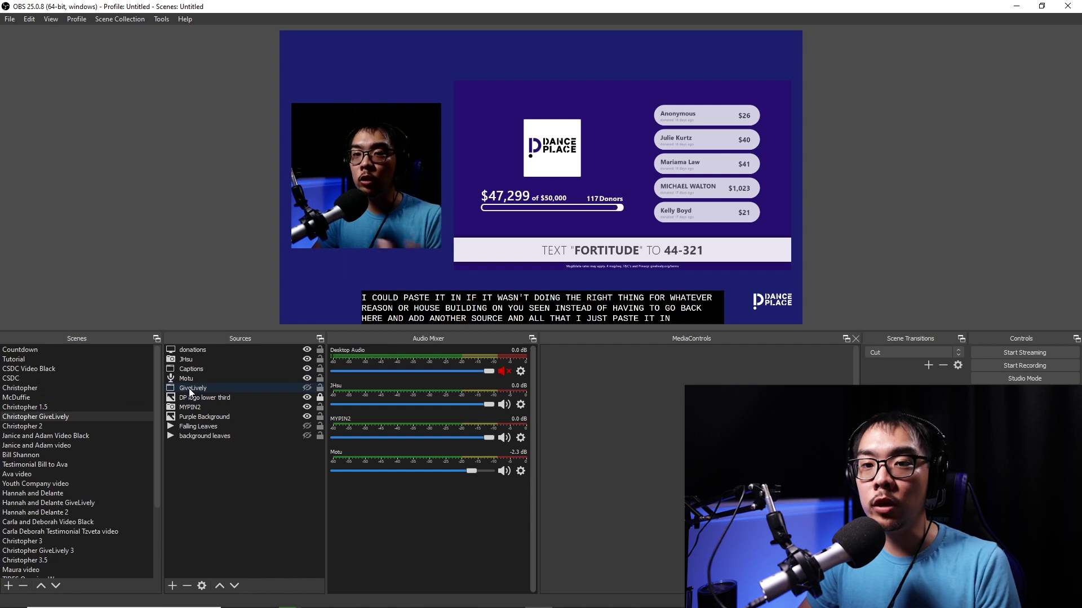
click(33, 407)
click(37, 417)
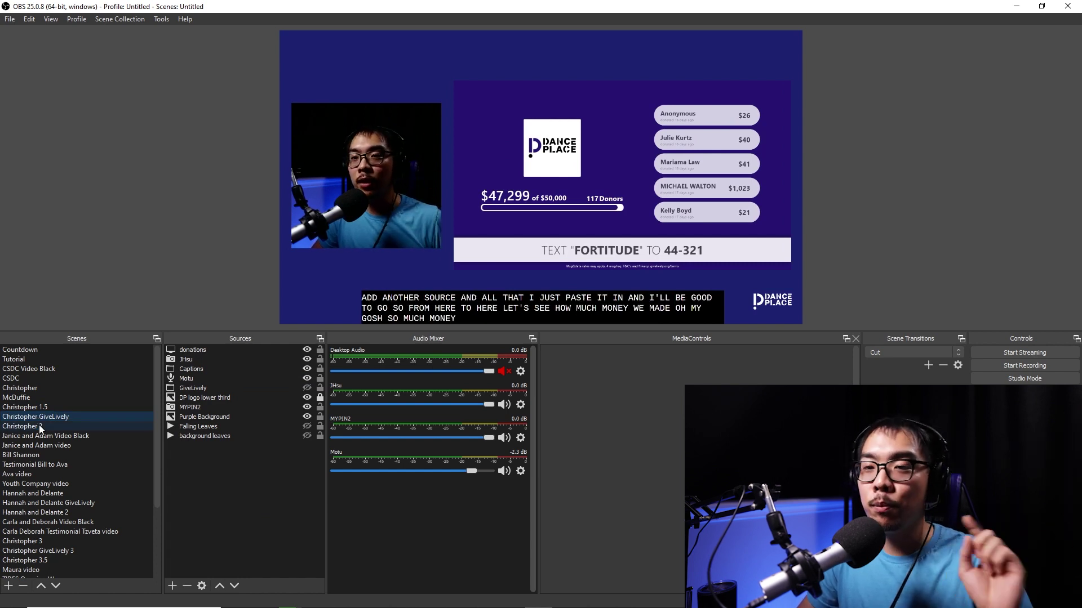
click(39, 426)
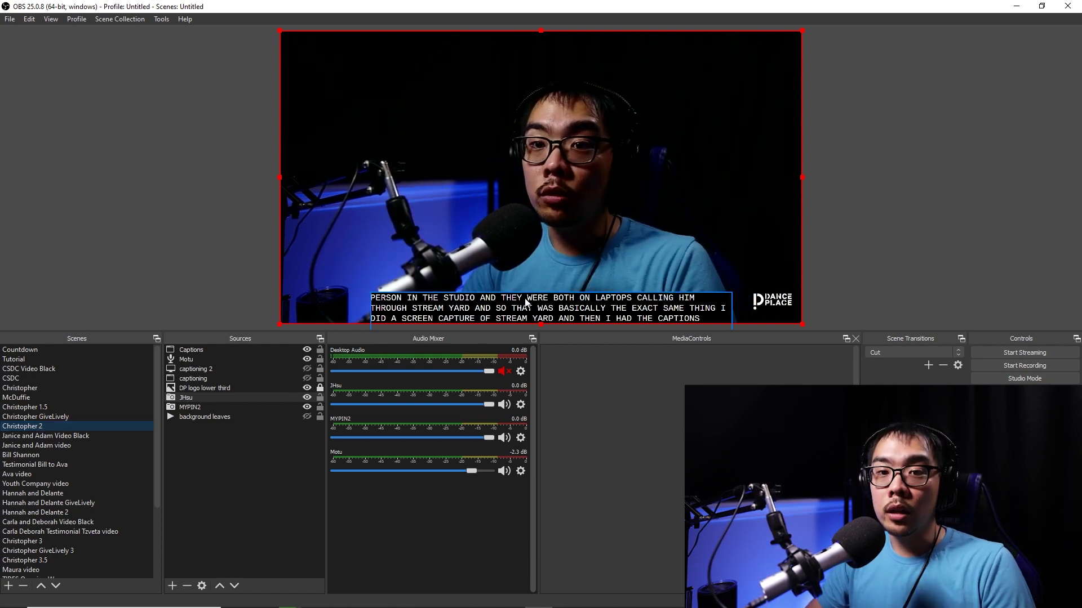
Switch to the Hannah and Delante scene and move the StreamYard broadcasts window to the screen centre.
click(35, 493)
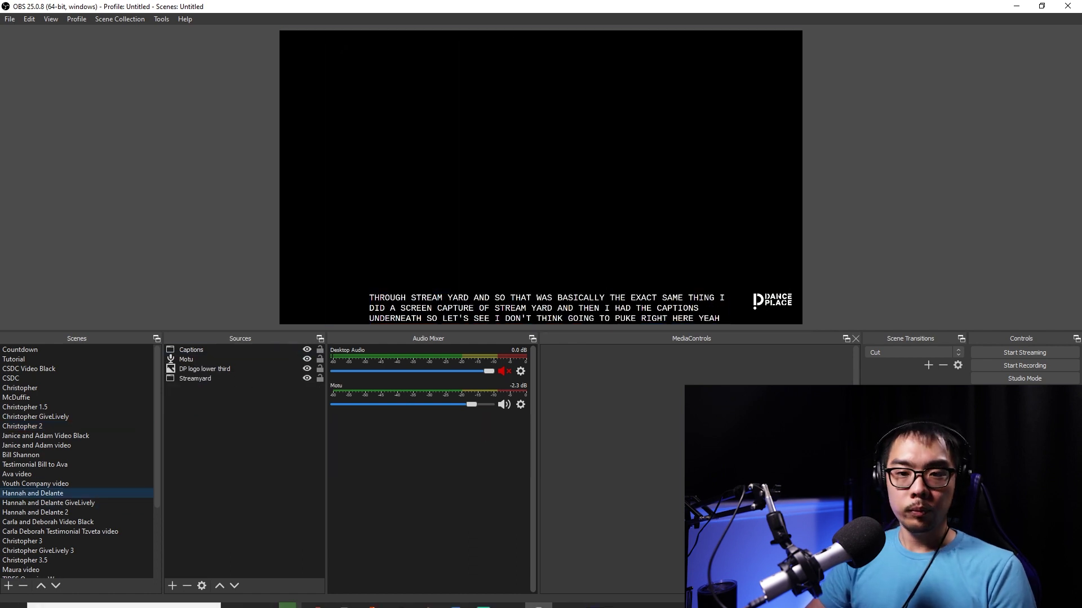
mouse_move(316, 603)
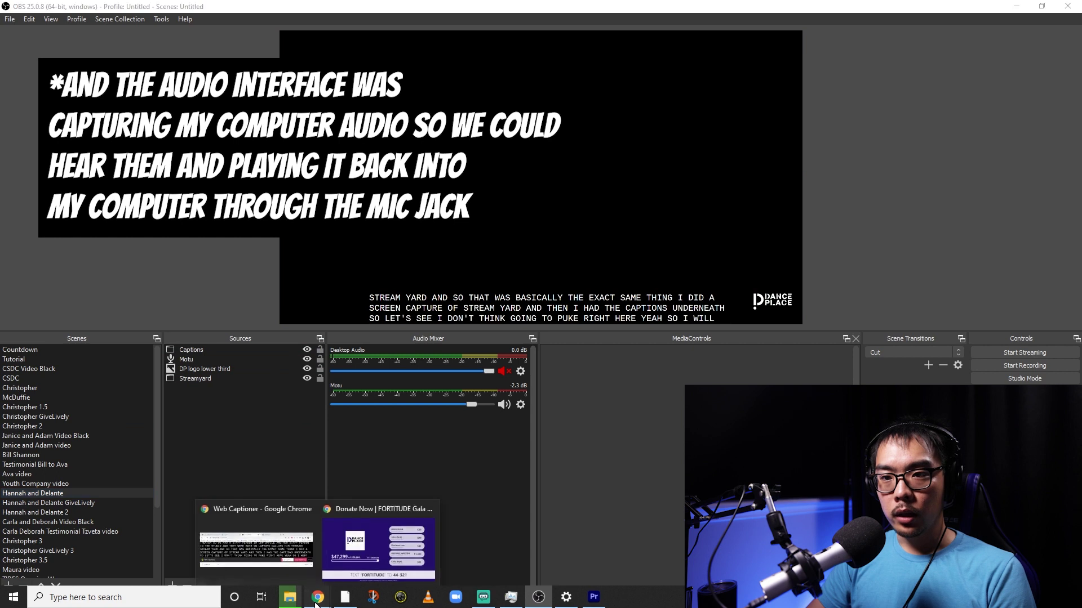
click(267, 545)
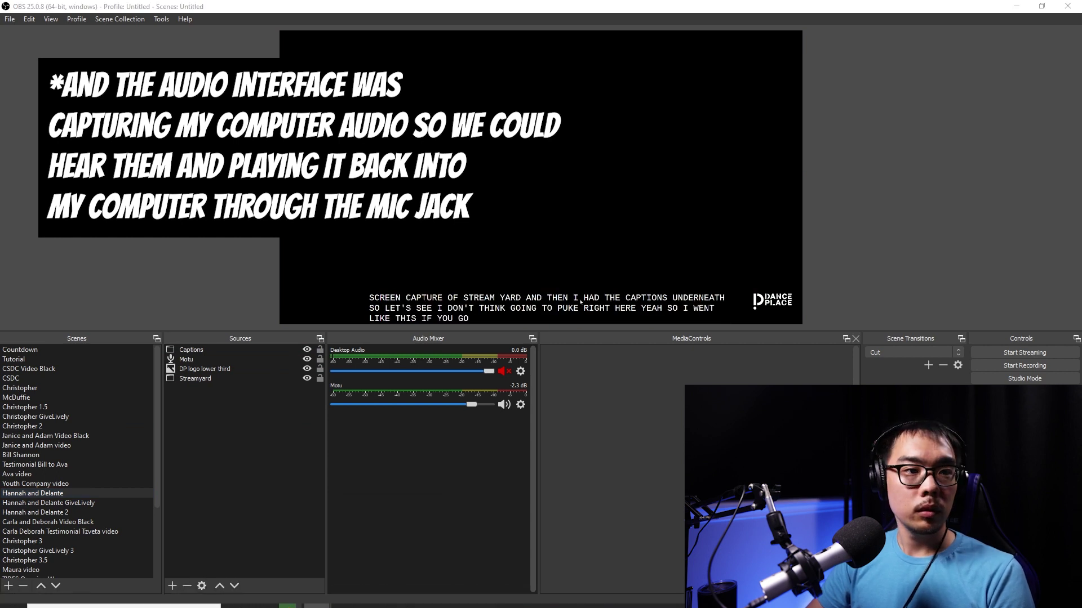
drag(17, 179, 748, 152)
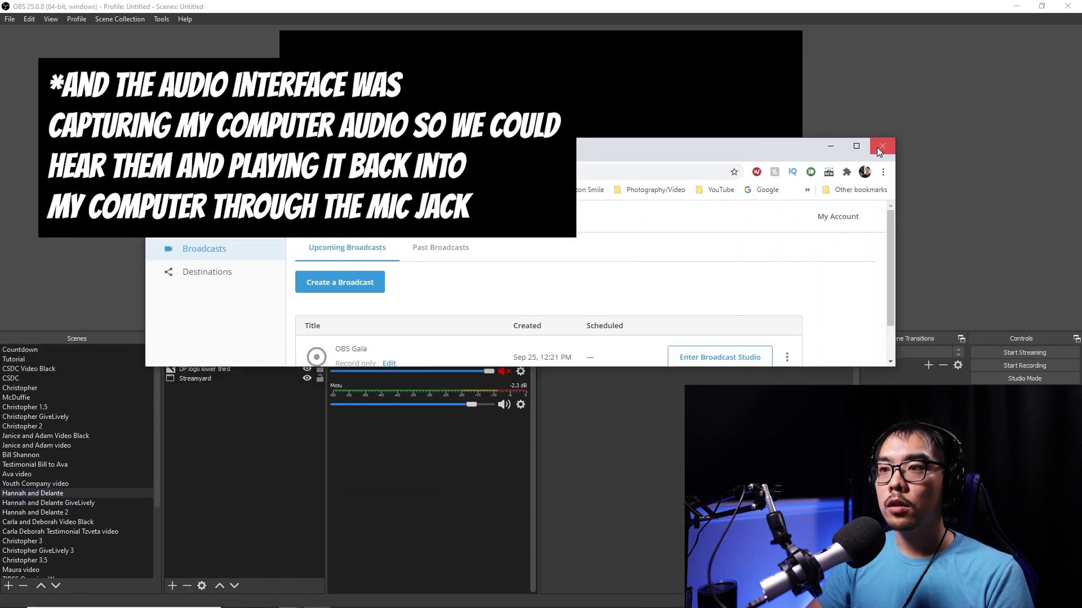
Maximize StreamYard and enter the OBS Gala broadcast studio, dismissing the stream tip.
click(856, 147)
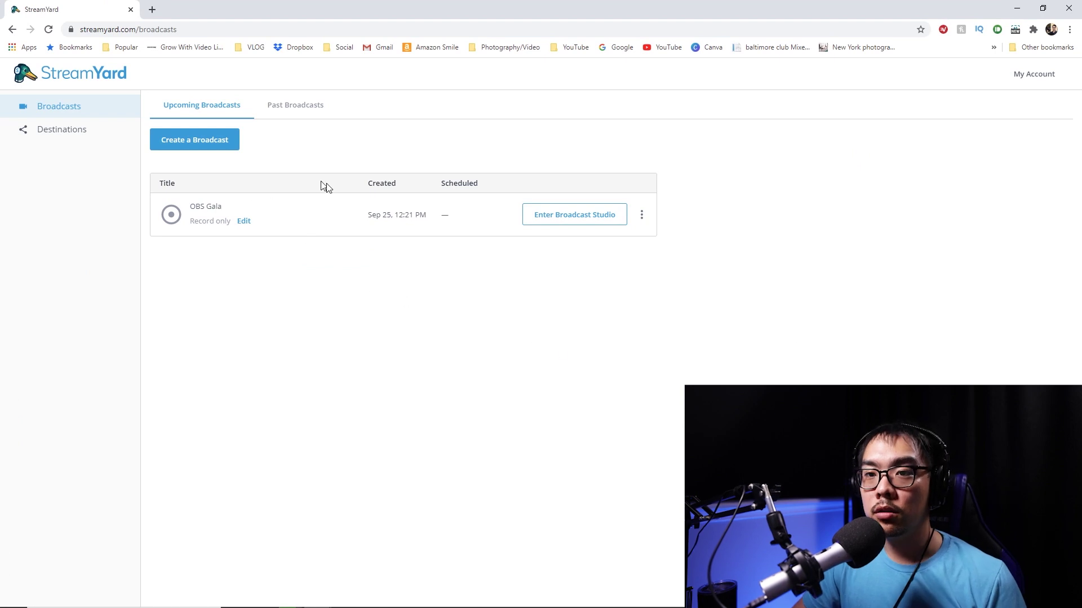
click(579, 215)
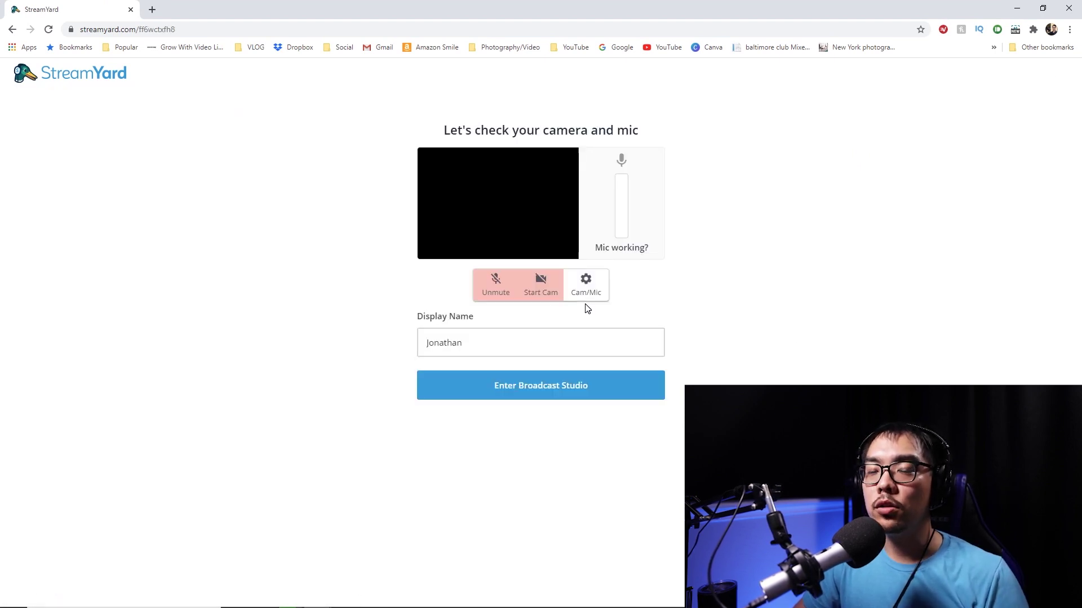
click(556, 396)
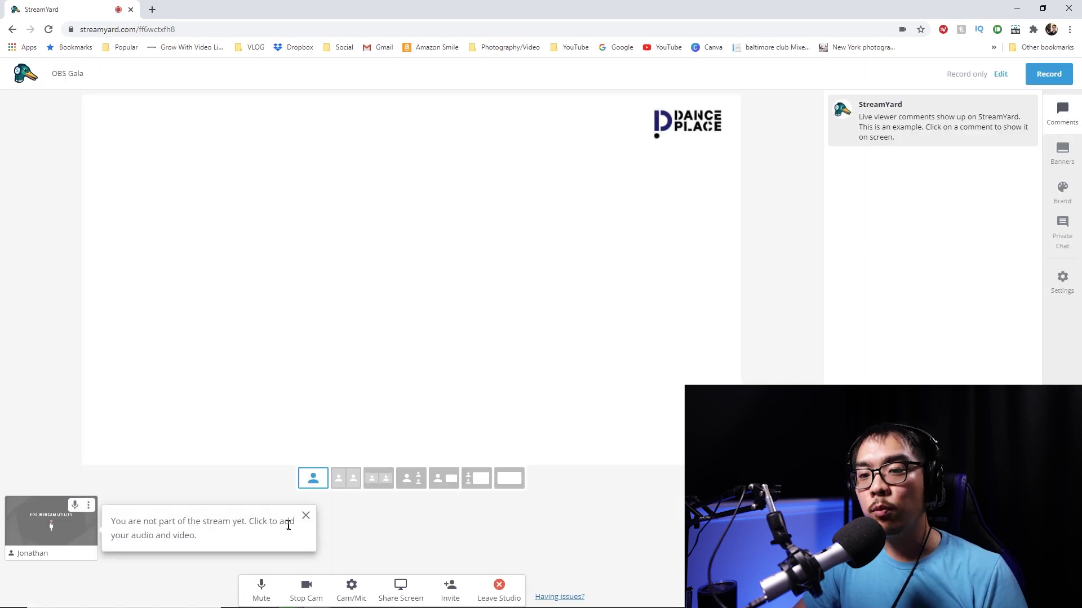
click(306, 516)
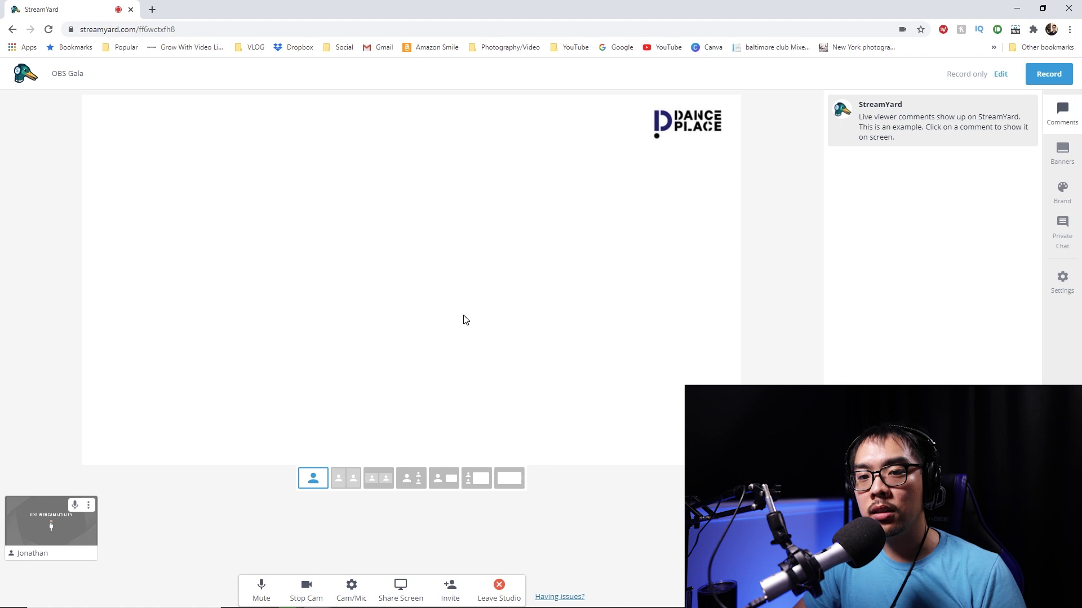
Switch the host camera to another device, then set the stage to the two-person layout.
click(89, 505)
click(171, 517)
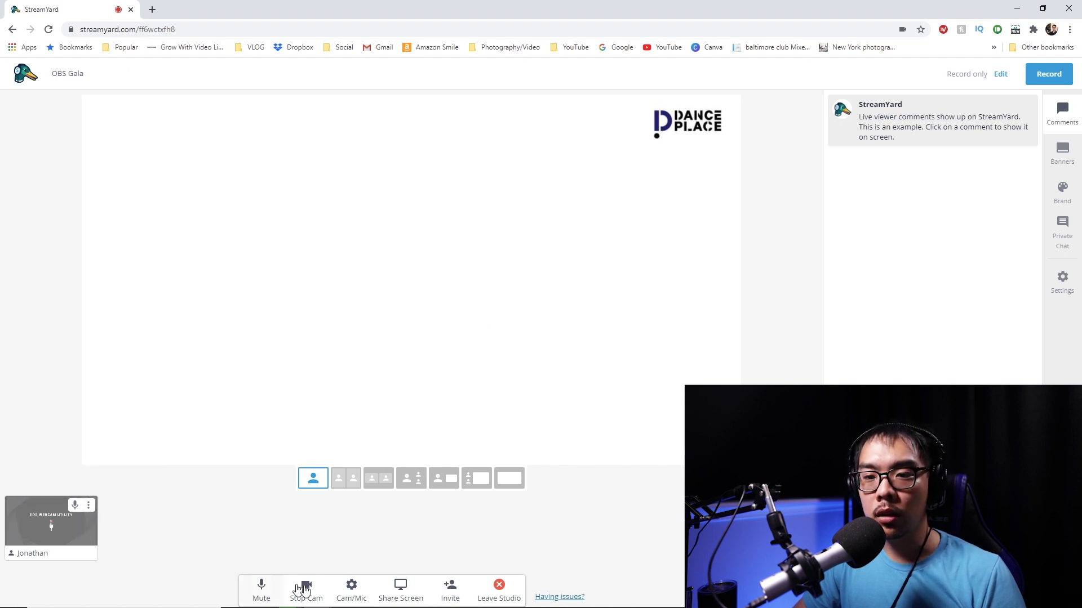
click(353, 590)
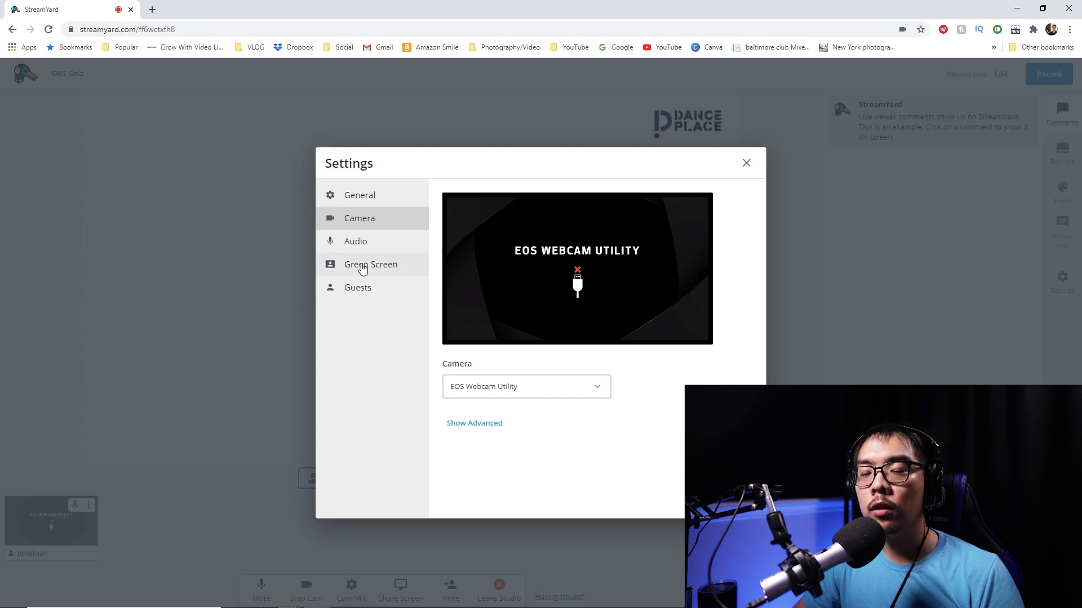
click(590, 389)
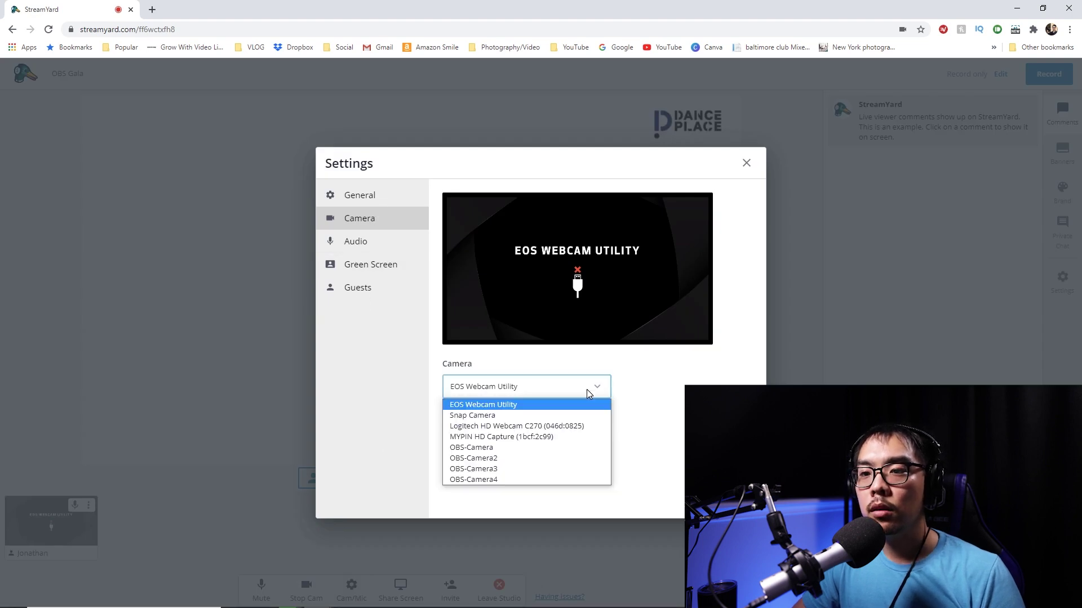
click(546, 437)
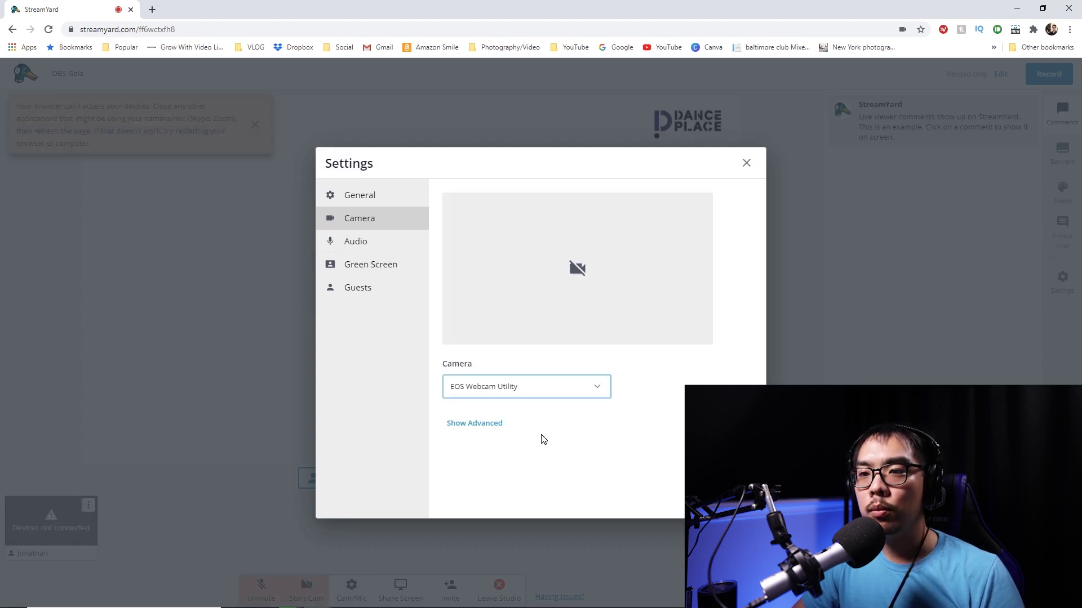
click(747, 164)
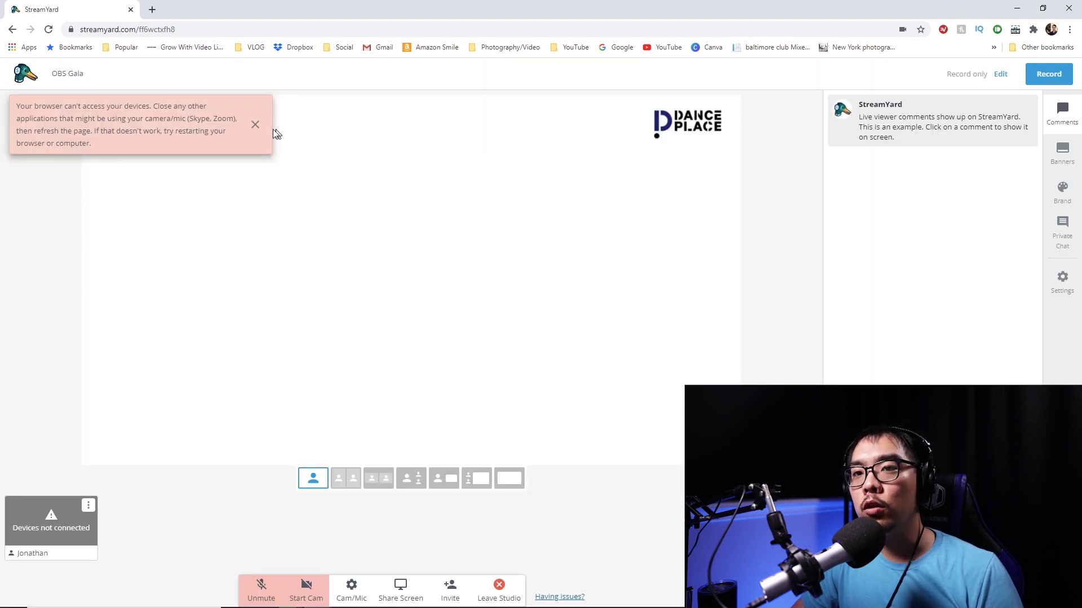
click(255, 125)
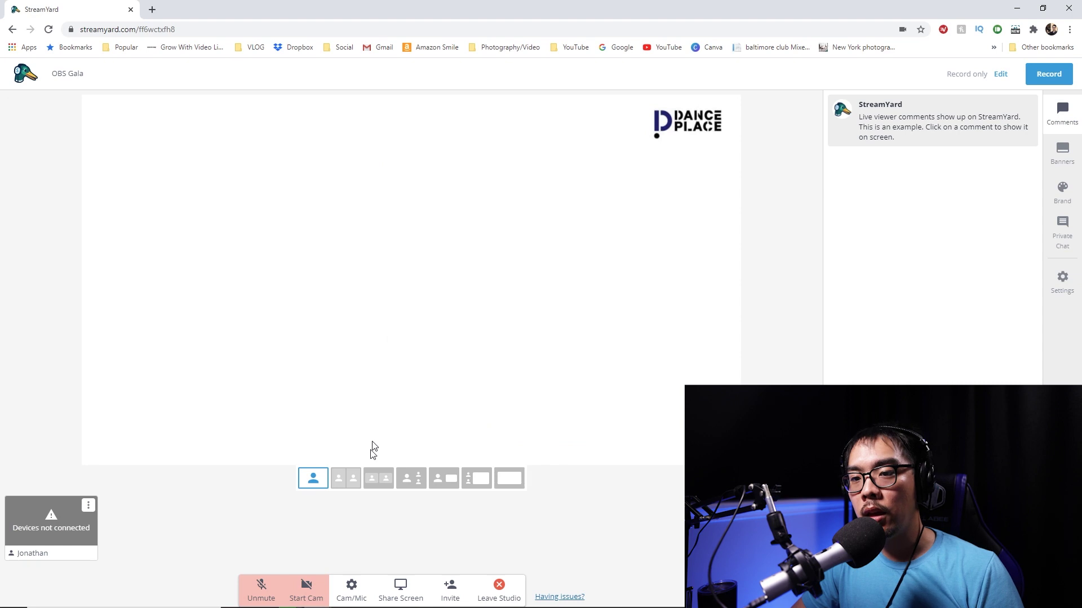
click(340, 485)
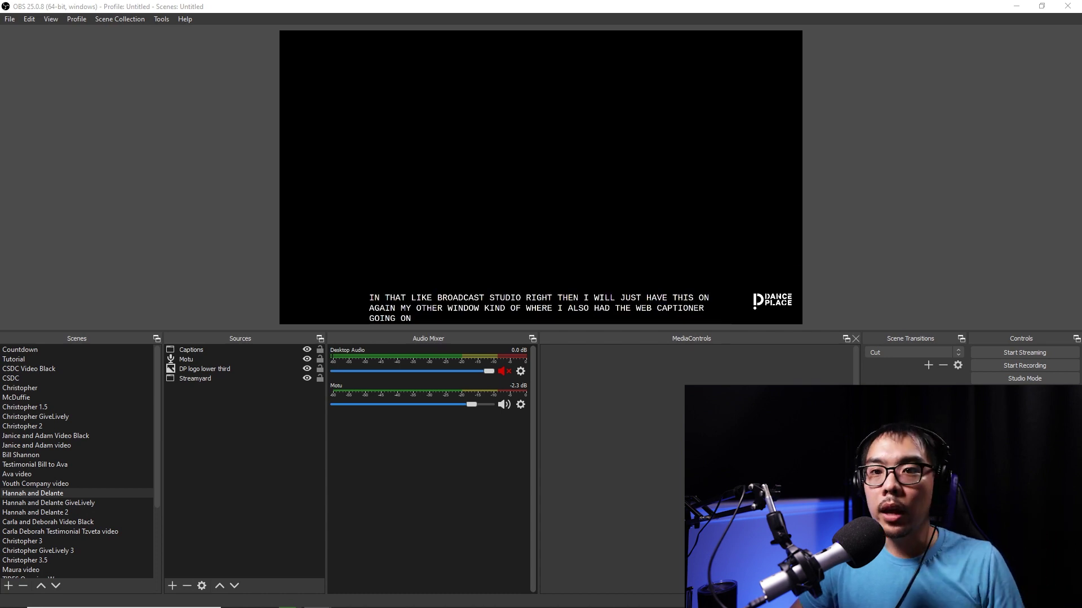
Check the Streamyard window capture properties, keeping the StreamYard Chrome window as target.
click(207, 368)
click(202, 379)
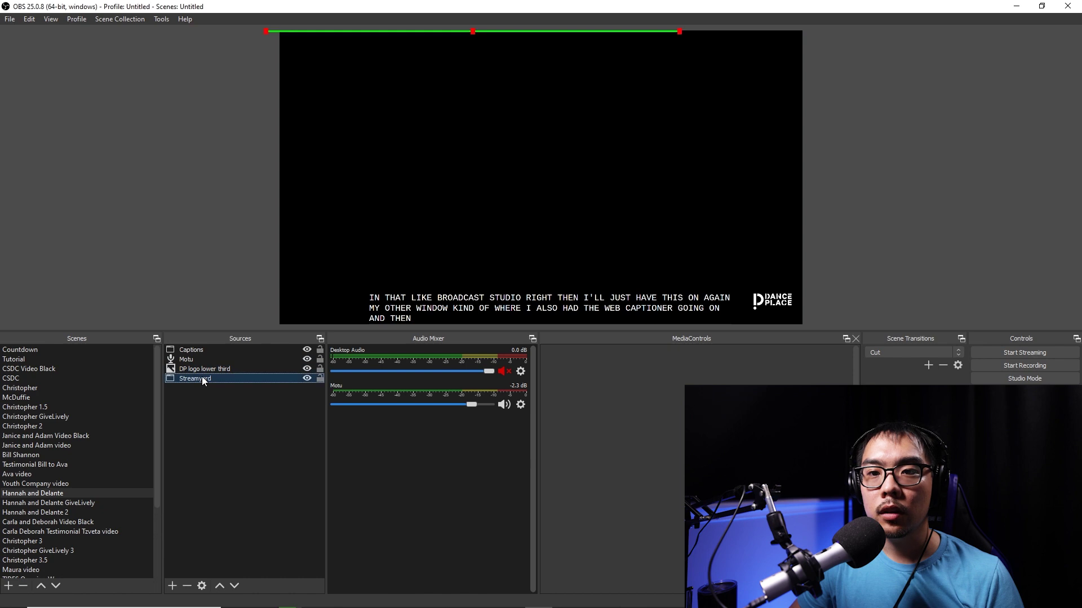
right_click(201, 380)
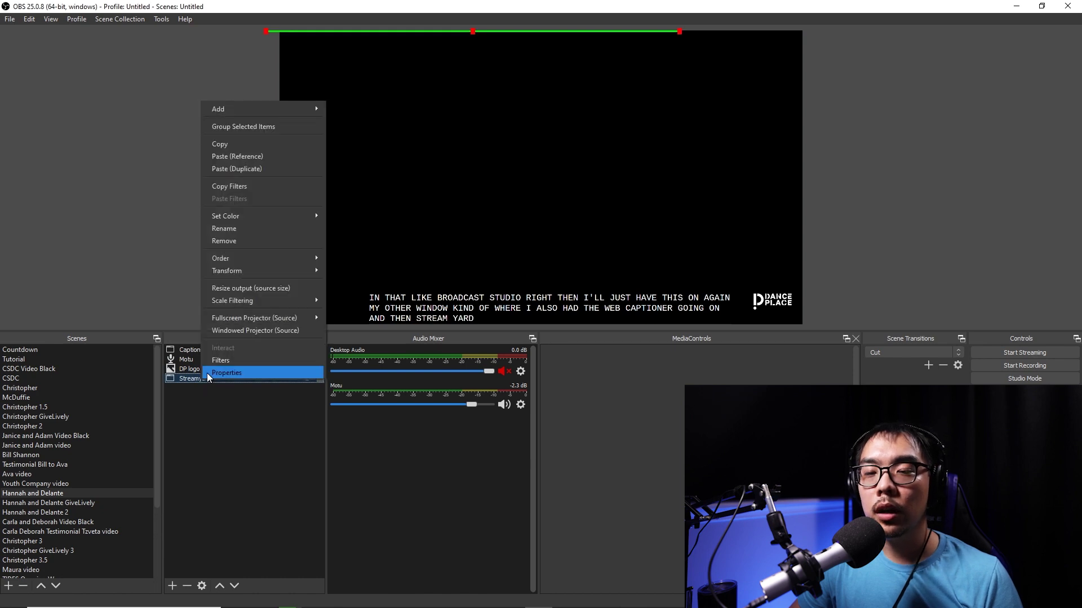
click(207, 373)
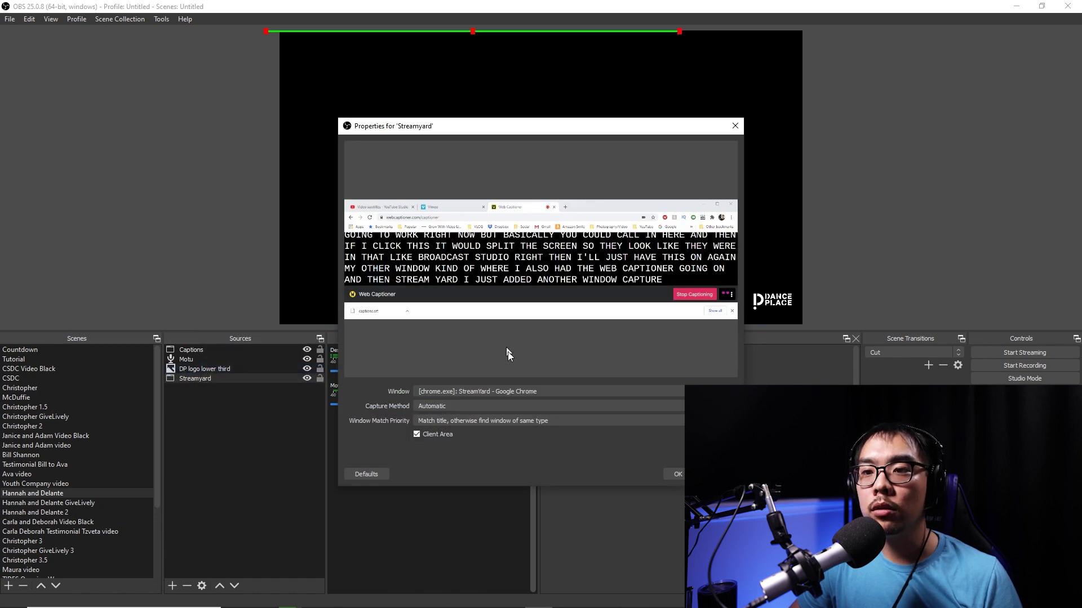
click(515, 394)
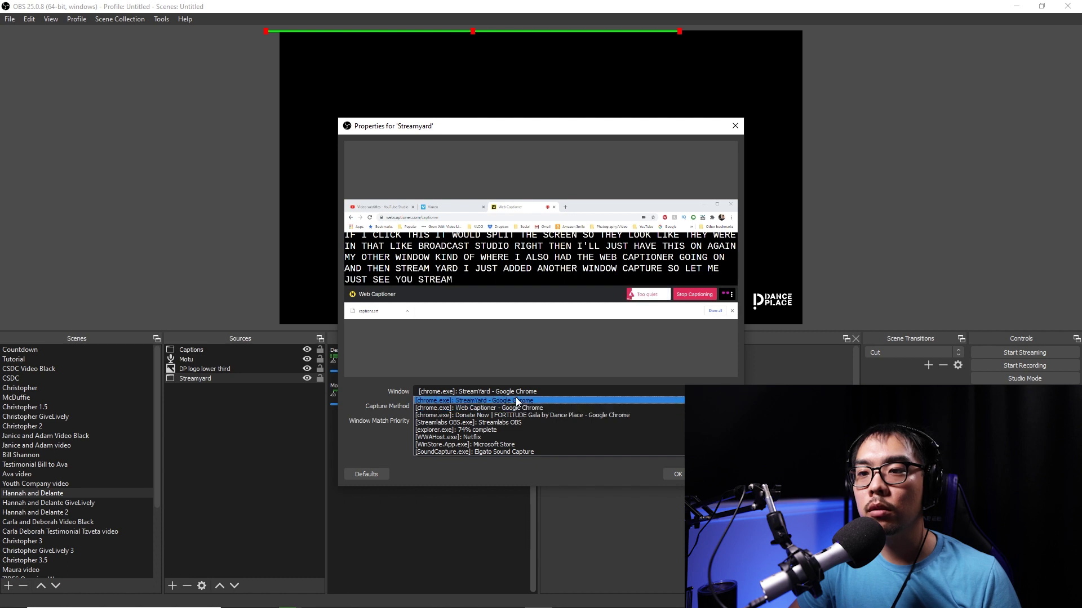
click(515, 398)
click(676, 474)
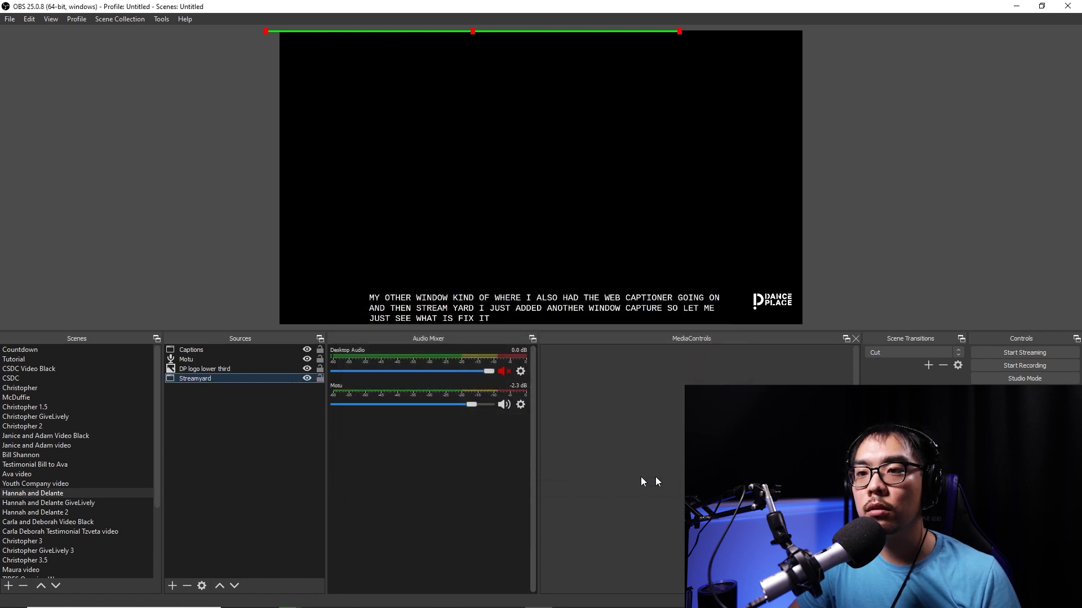
click(199, 402)
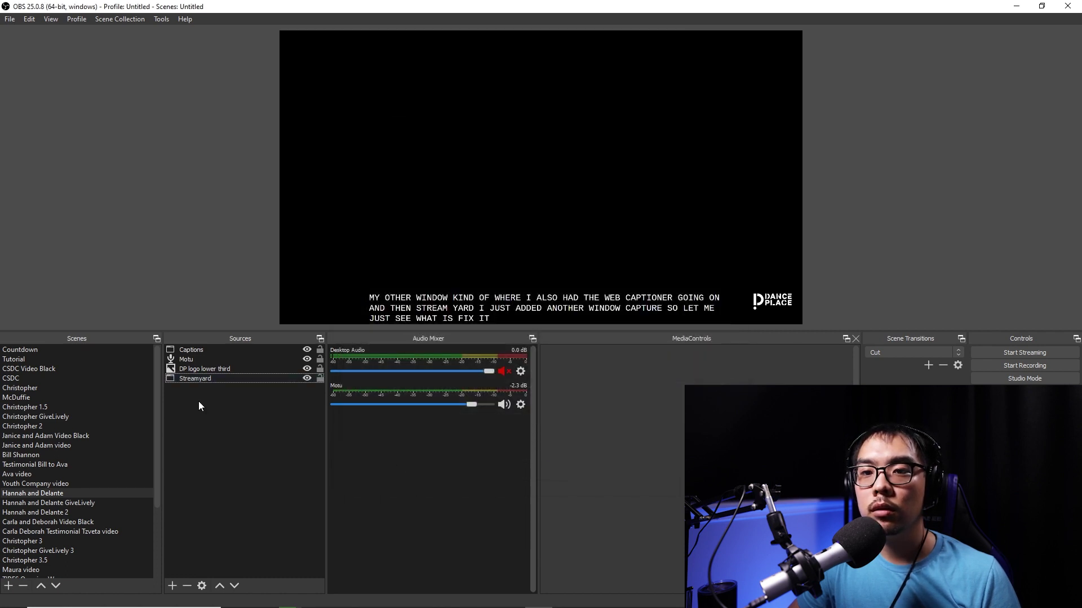
Add a new Display Capture source set to Display 3: 1440x900.
click(172, 586)
click(227, 434)
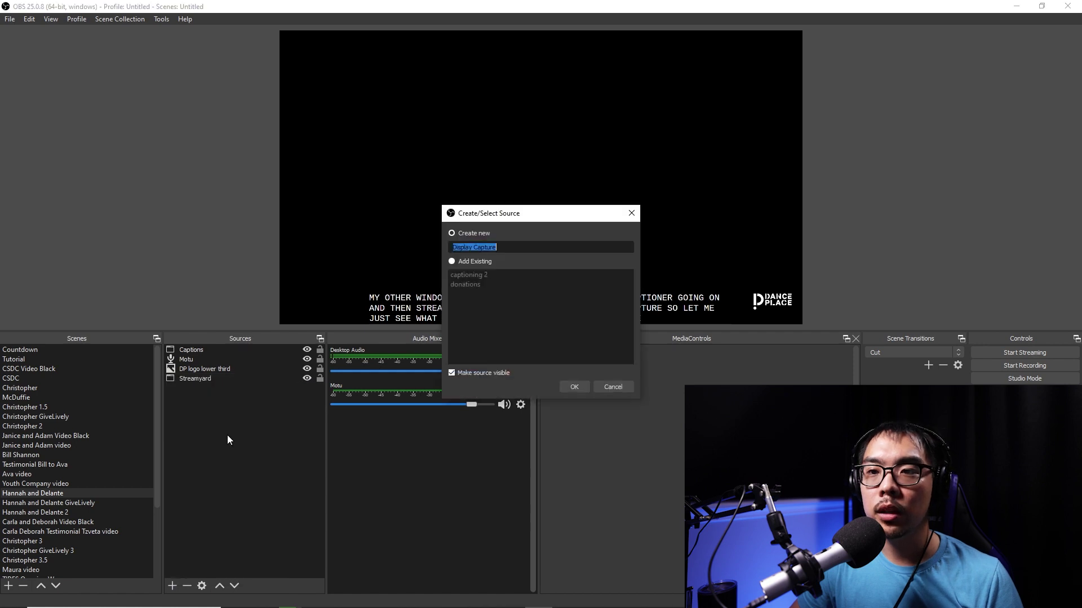
click(574, 387)
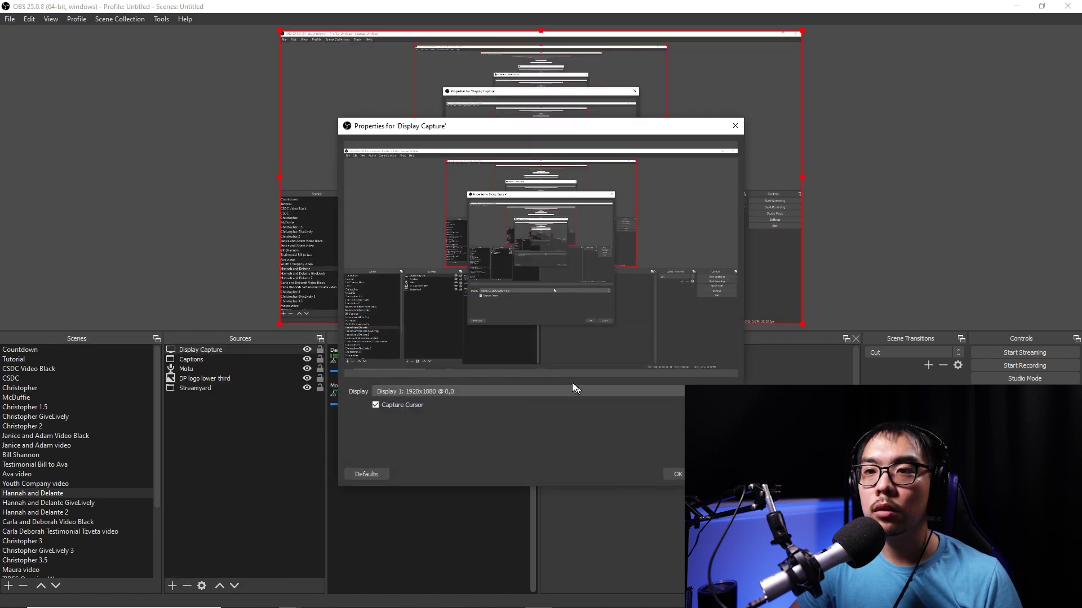
click(481, 394)
click(481, 418)
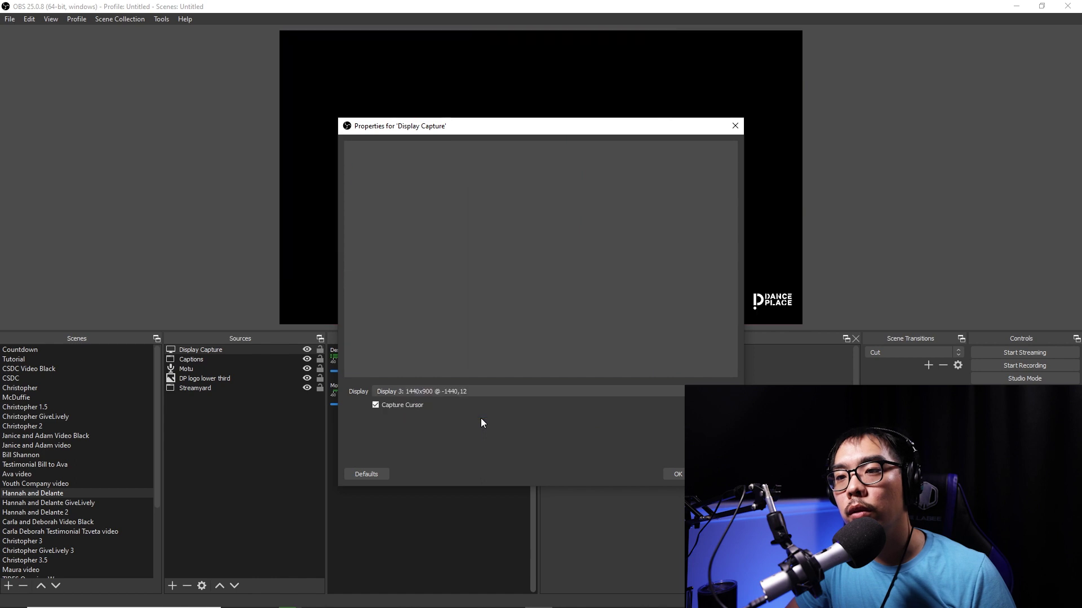
click(676, 475)
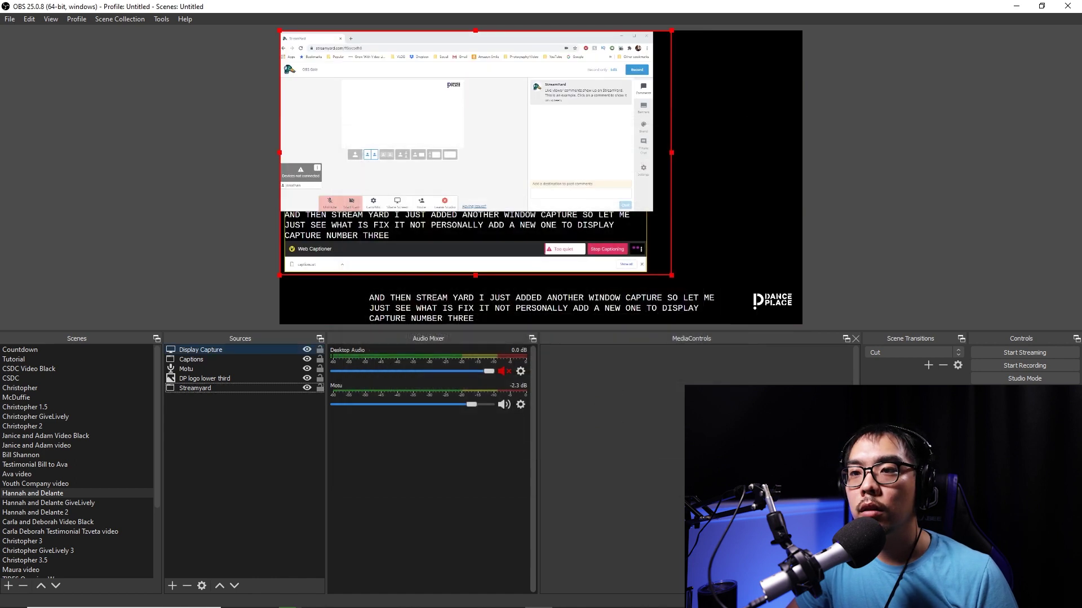
Crop the Display Capture's edges down to the StreamYard stage and enlarge it.
drag(439, 138, 497, 154)
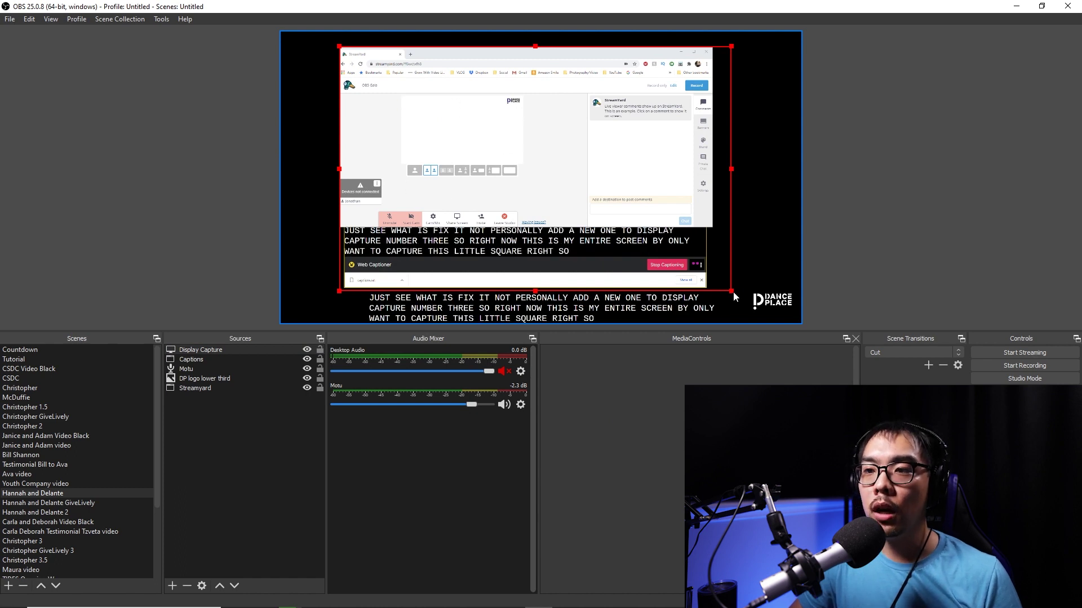
drag(732, 291, 528, 160)
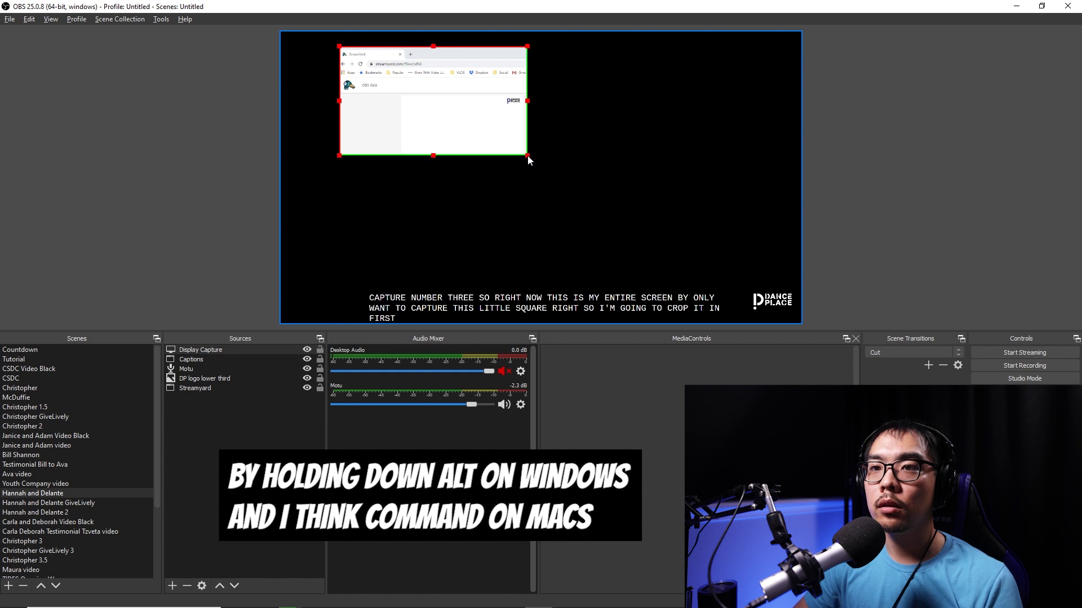
drag(343, 46, 392, 97)
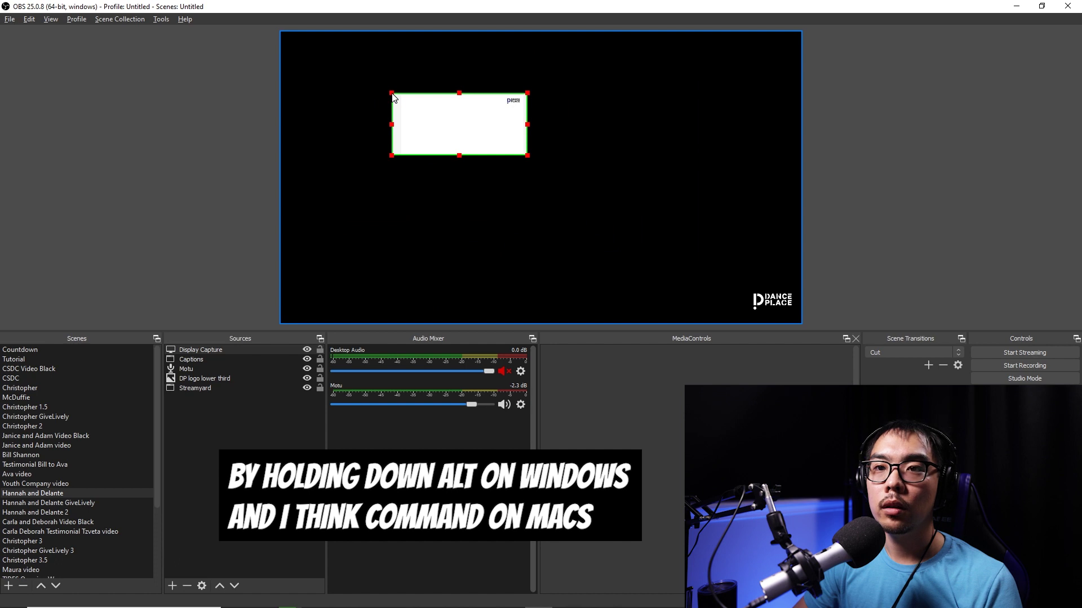
drag(529, 159, 623, 169)
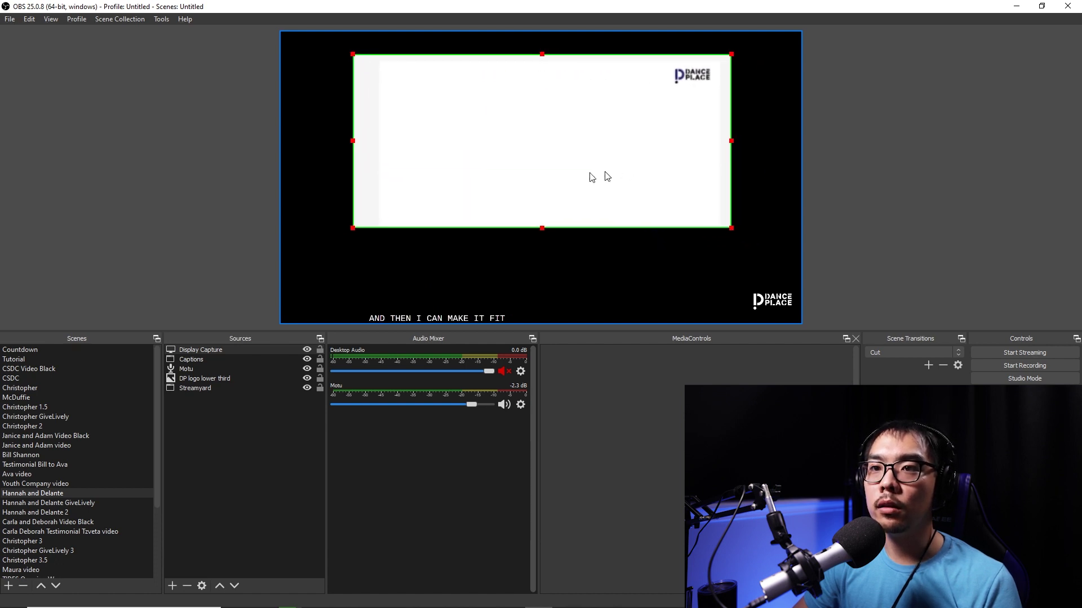
drag(353, 141, 378, 145)
Move the stage to the canvas top and resize it to fill most of the canvas.
drag(500, 145, 469, 131)
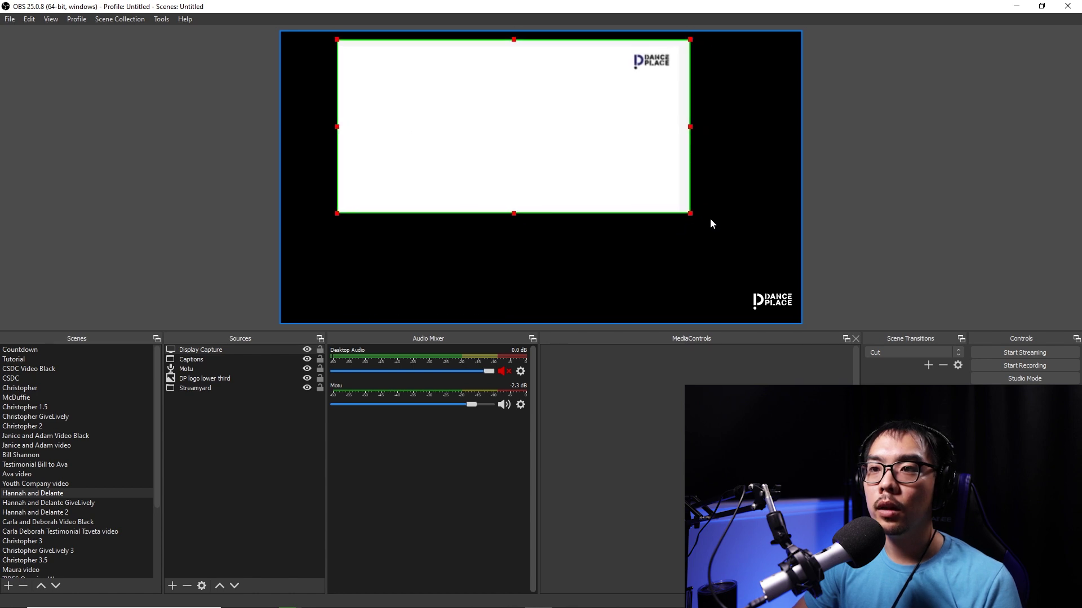
drag(690, 214, 696, 217)
drag(696, 131, 684, 131)
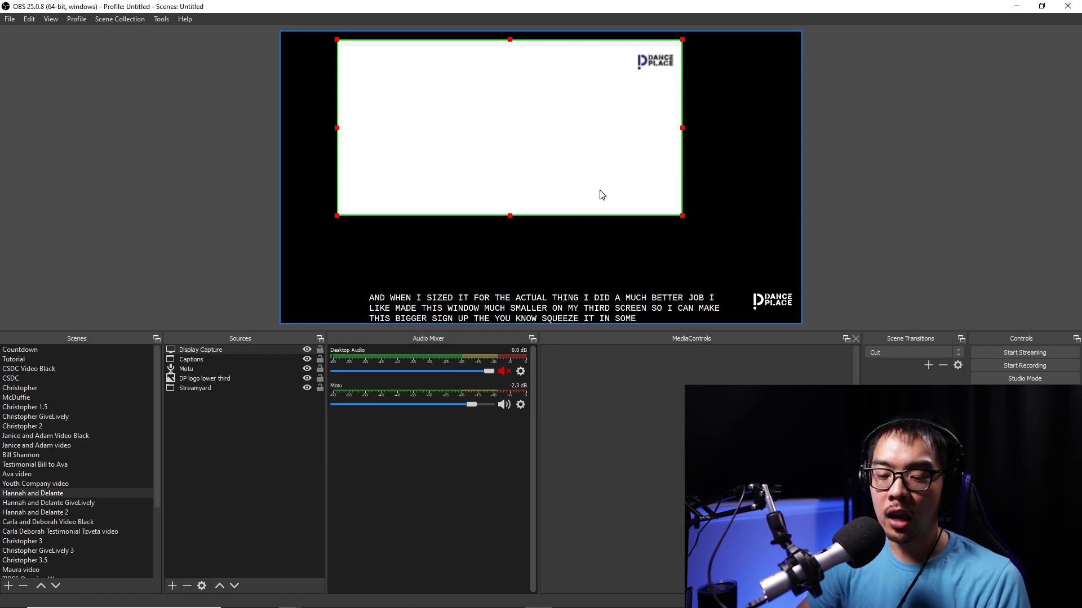
drag(683, 216, 776, 277)
drag(714, 203, 712, 197)
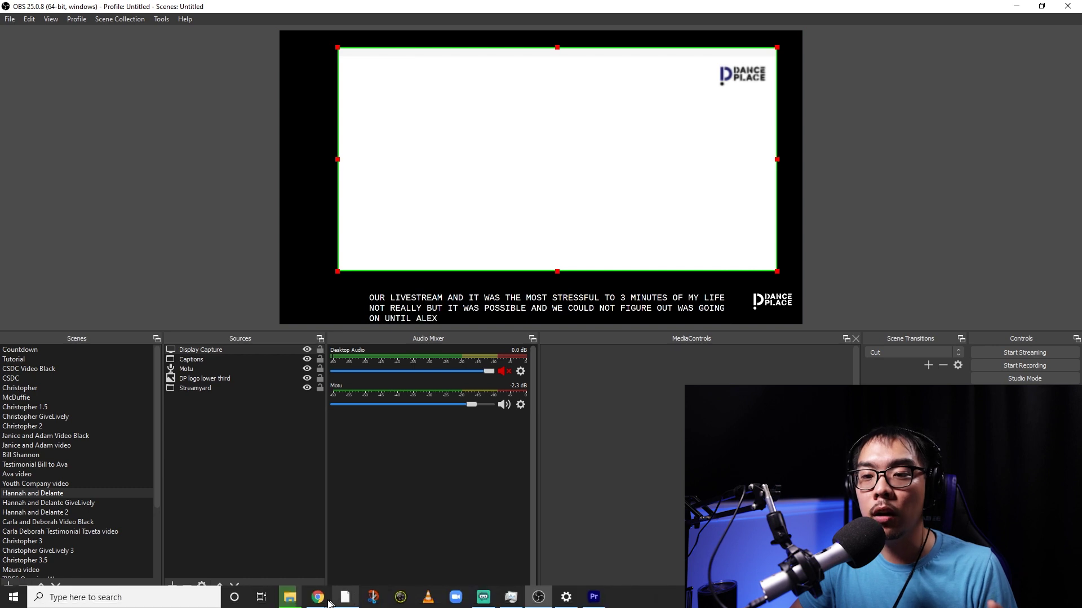
Bring the Chrome window showing the Vimeo live event in front of OBS.
mouse_move(328, 603)
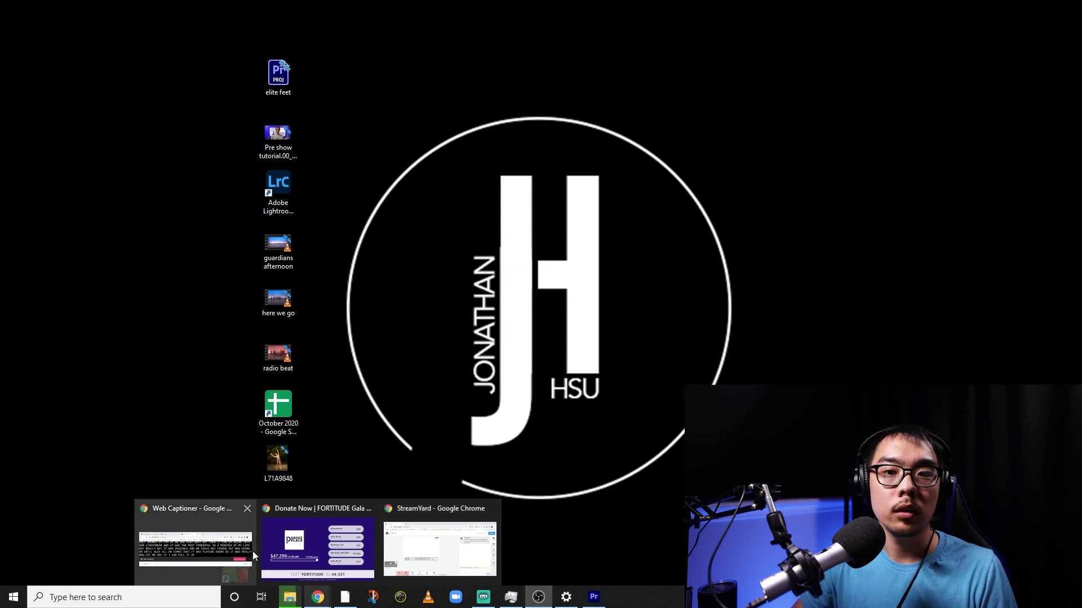
click(193, 542)
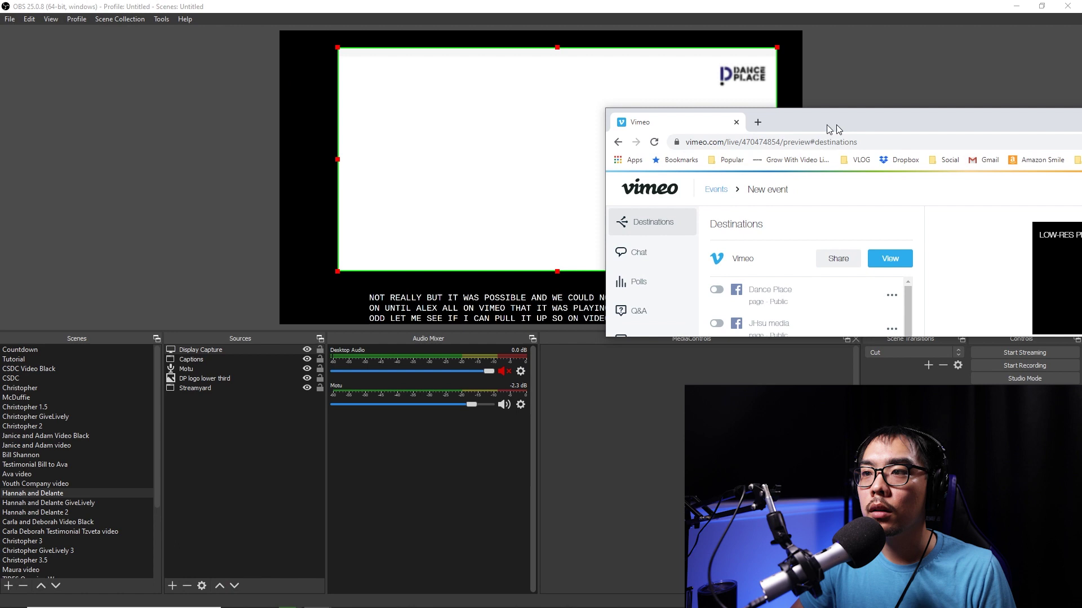
Maximize the Vimeo Destinations window to full screen and dismiss the tab's context menu.
drag(836, 124, 542, 124)
double_click(542, 124)
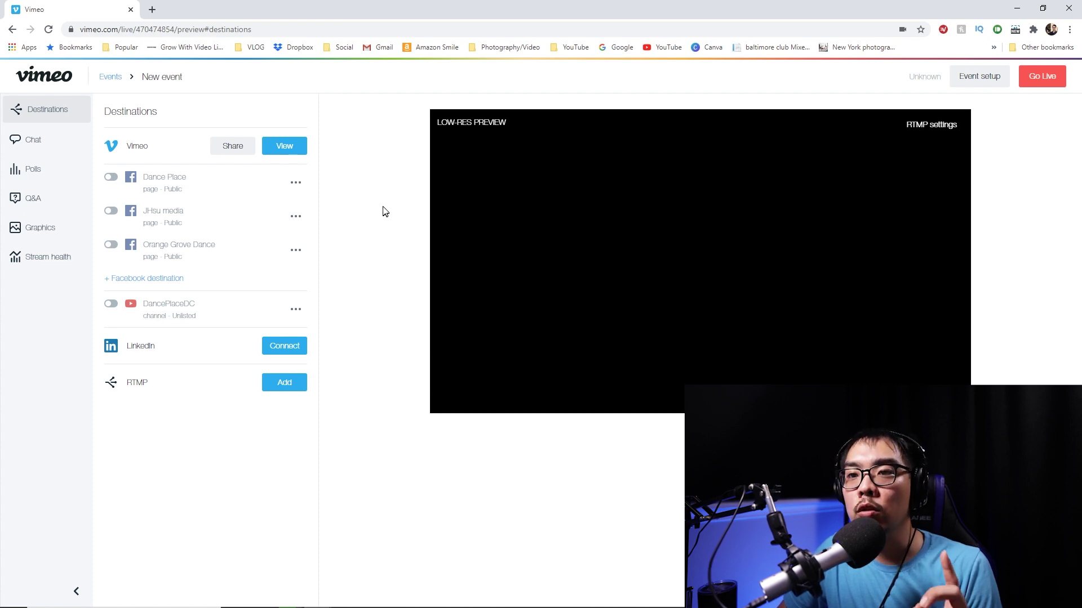
right_click(87, 14)
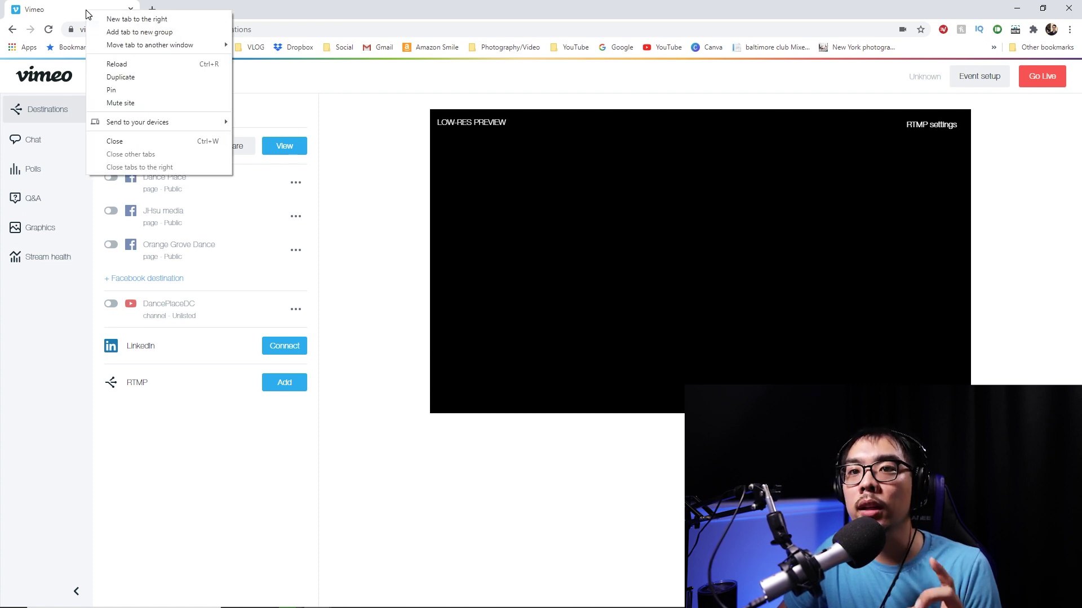
click(129, 104)
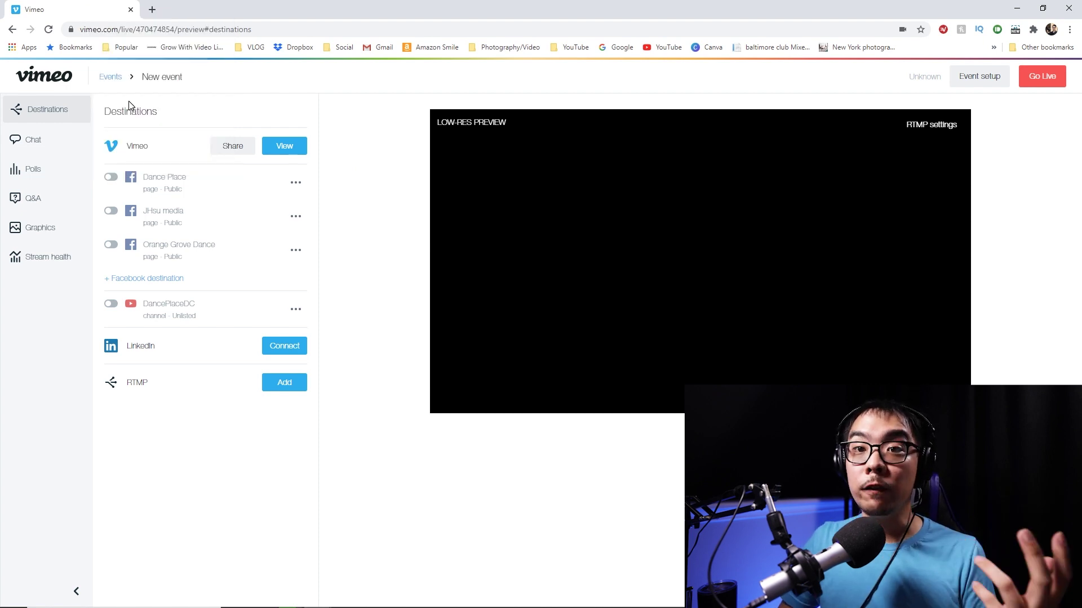